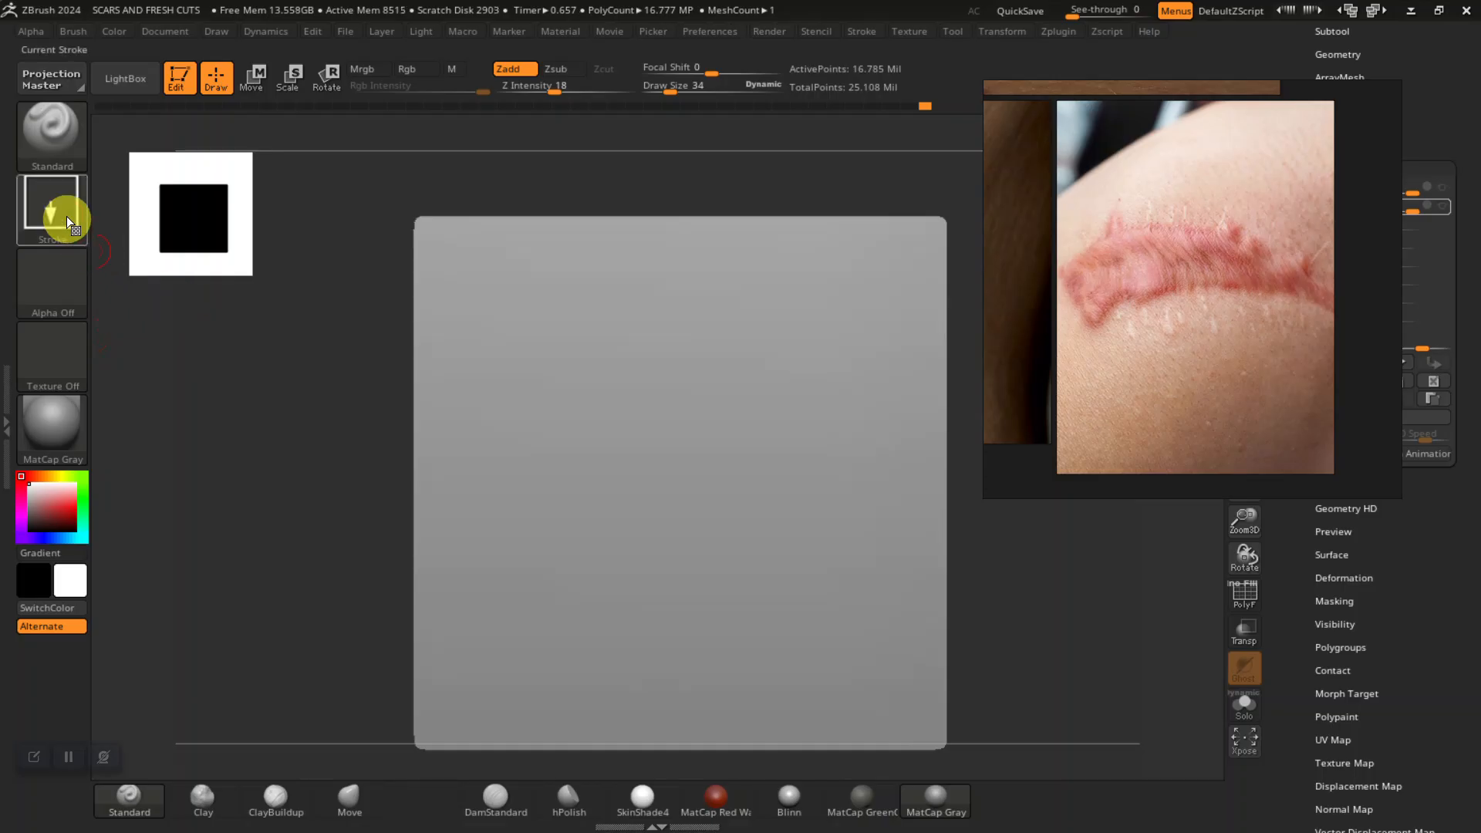
Step: Set the Standard brush's stroke to Dots and move the scar reference photo clear of the plane
left_click(148, 235)
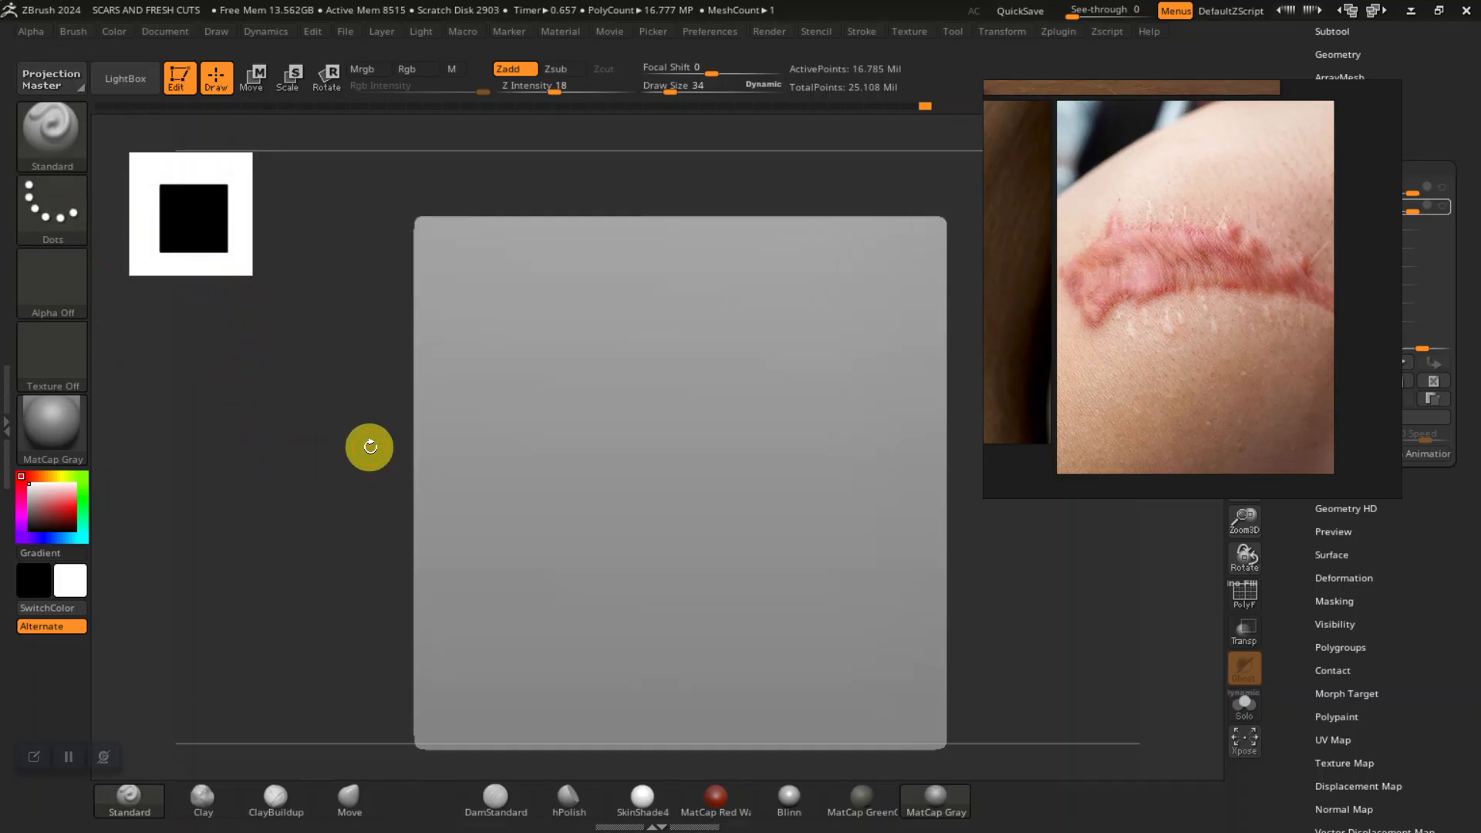
left_click_drag(1292, 367, 212, 355)
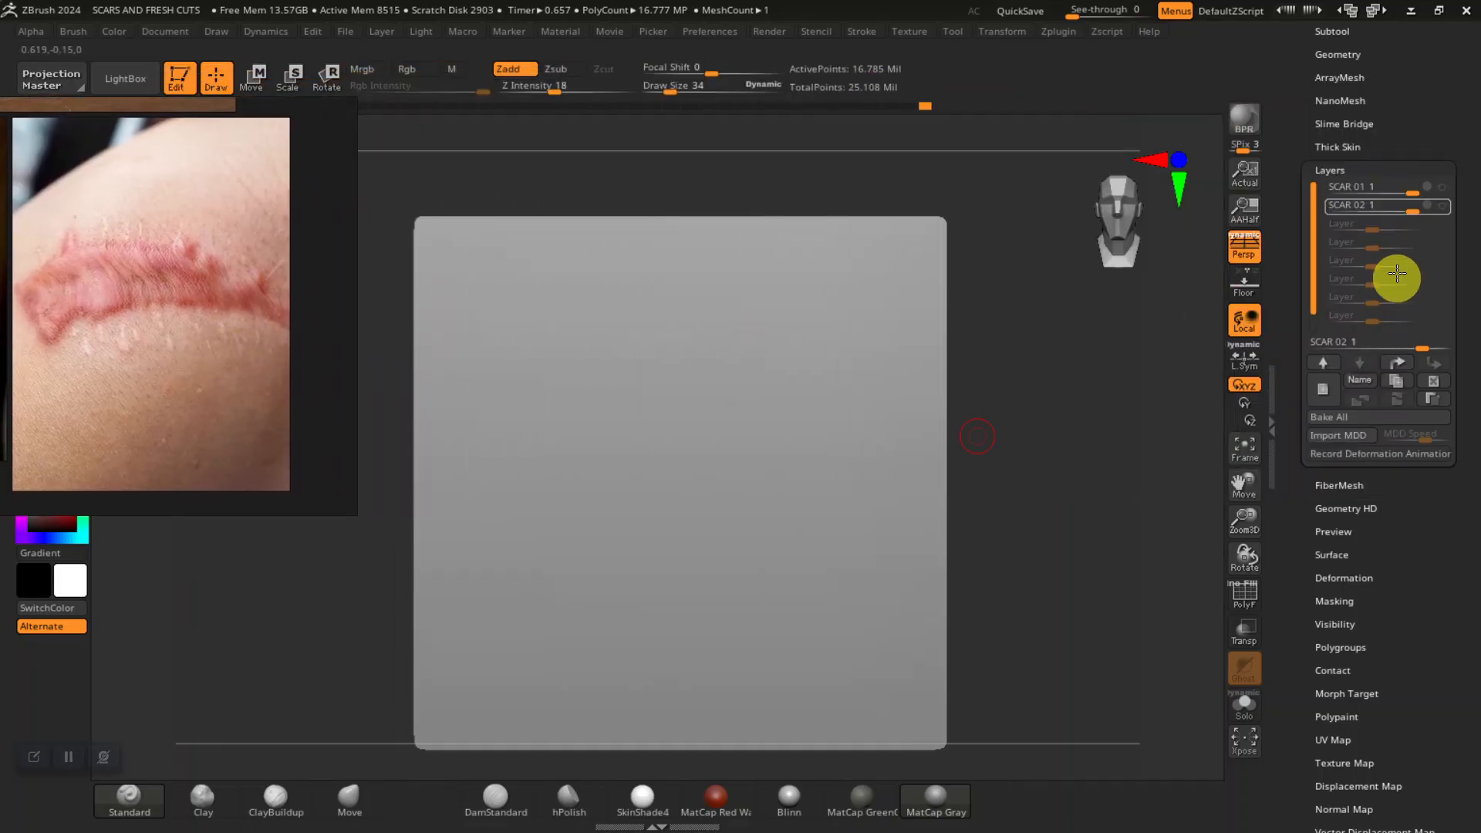
left_click_drag(1038, 449, 1041, 489, "alt")
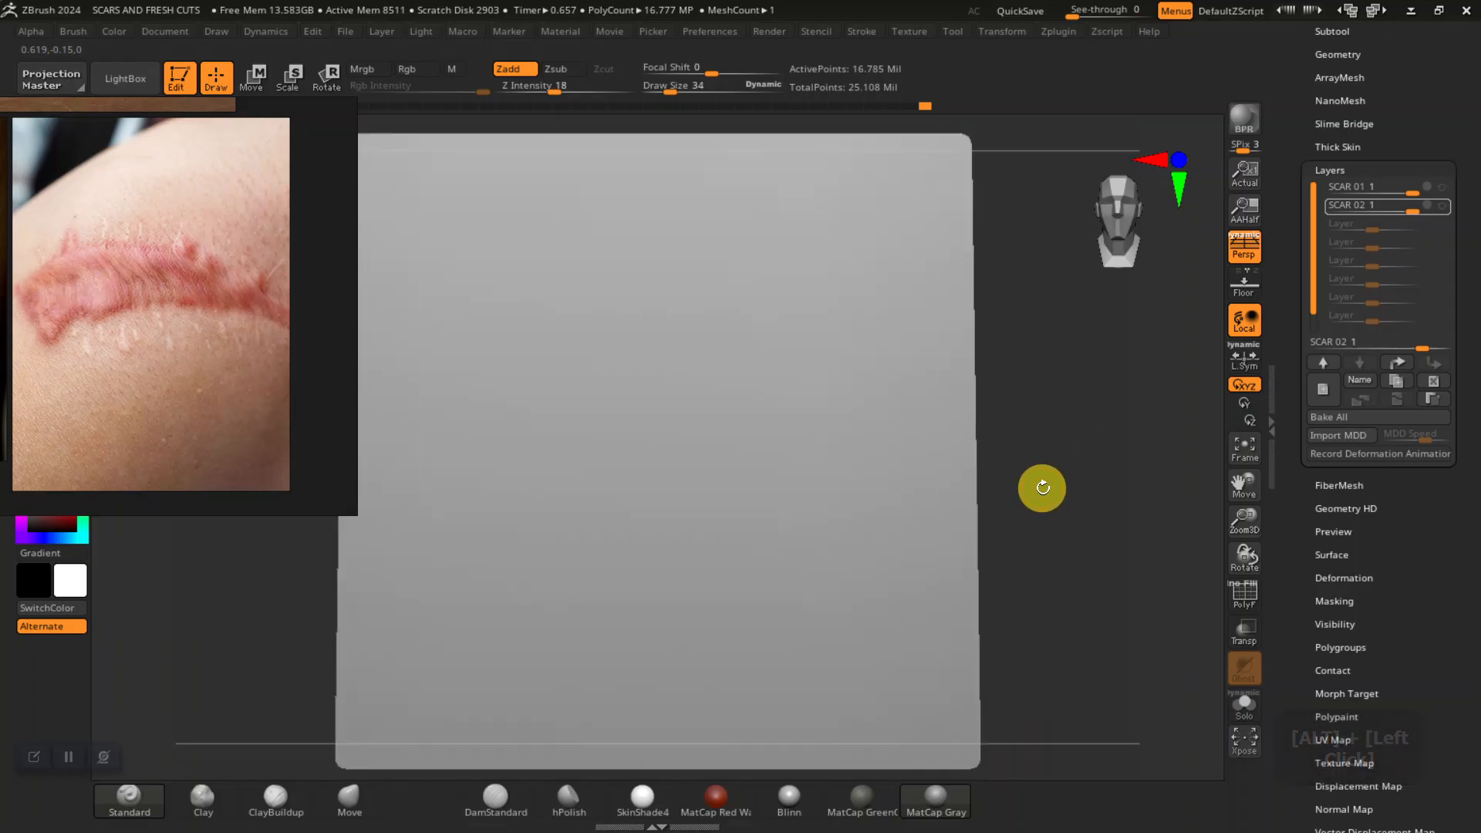
right_click_drag(109, 383, 43, 185)
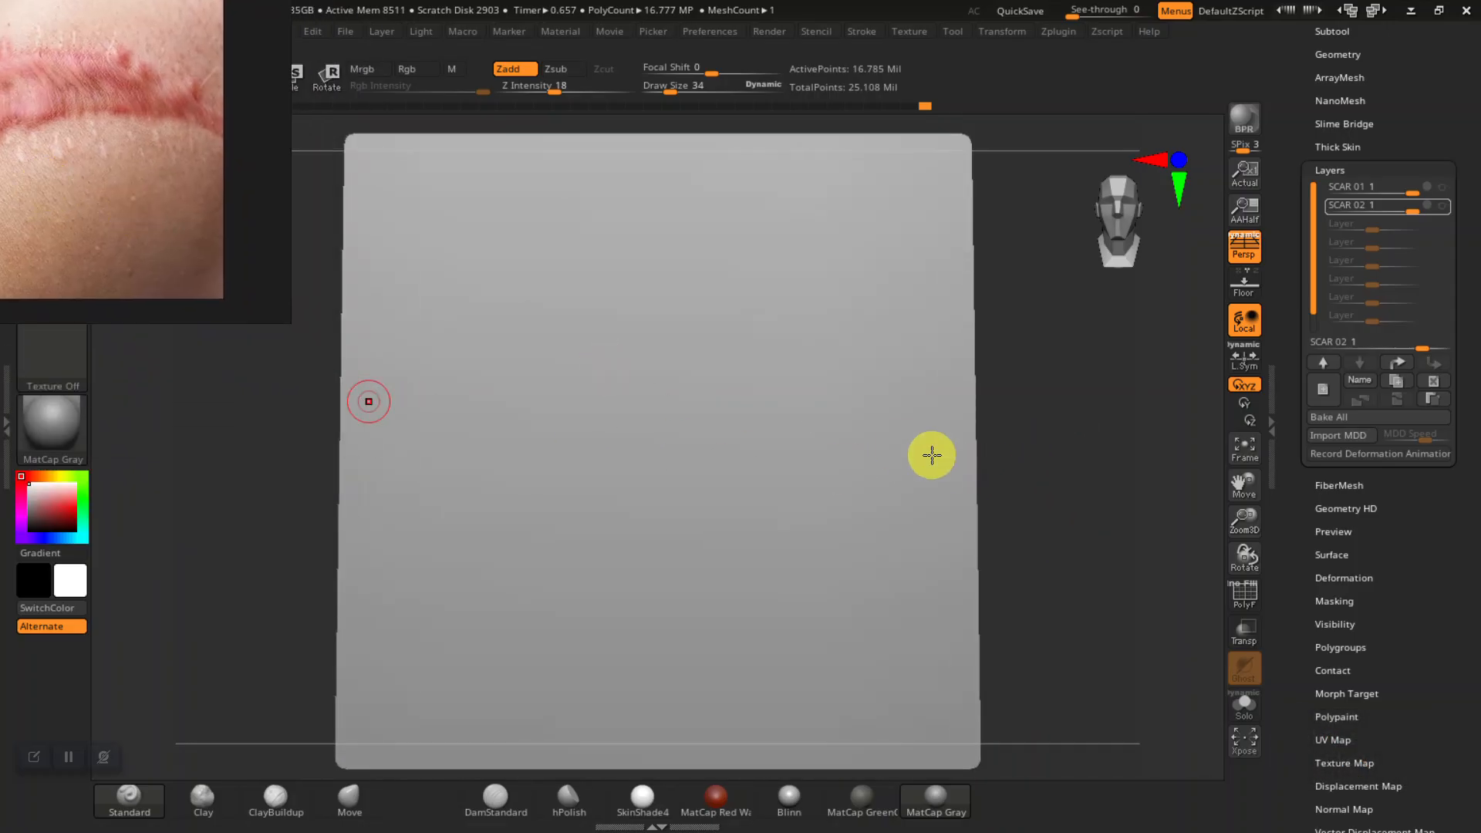
left_click_drag(1074, 453, 1075, 486, "shift")
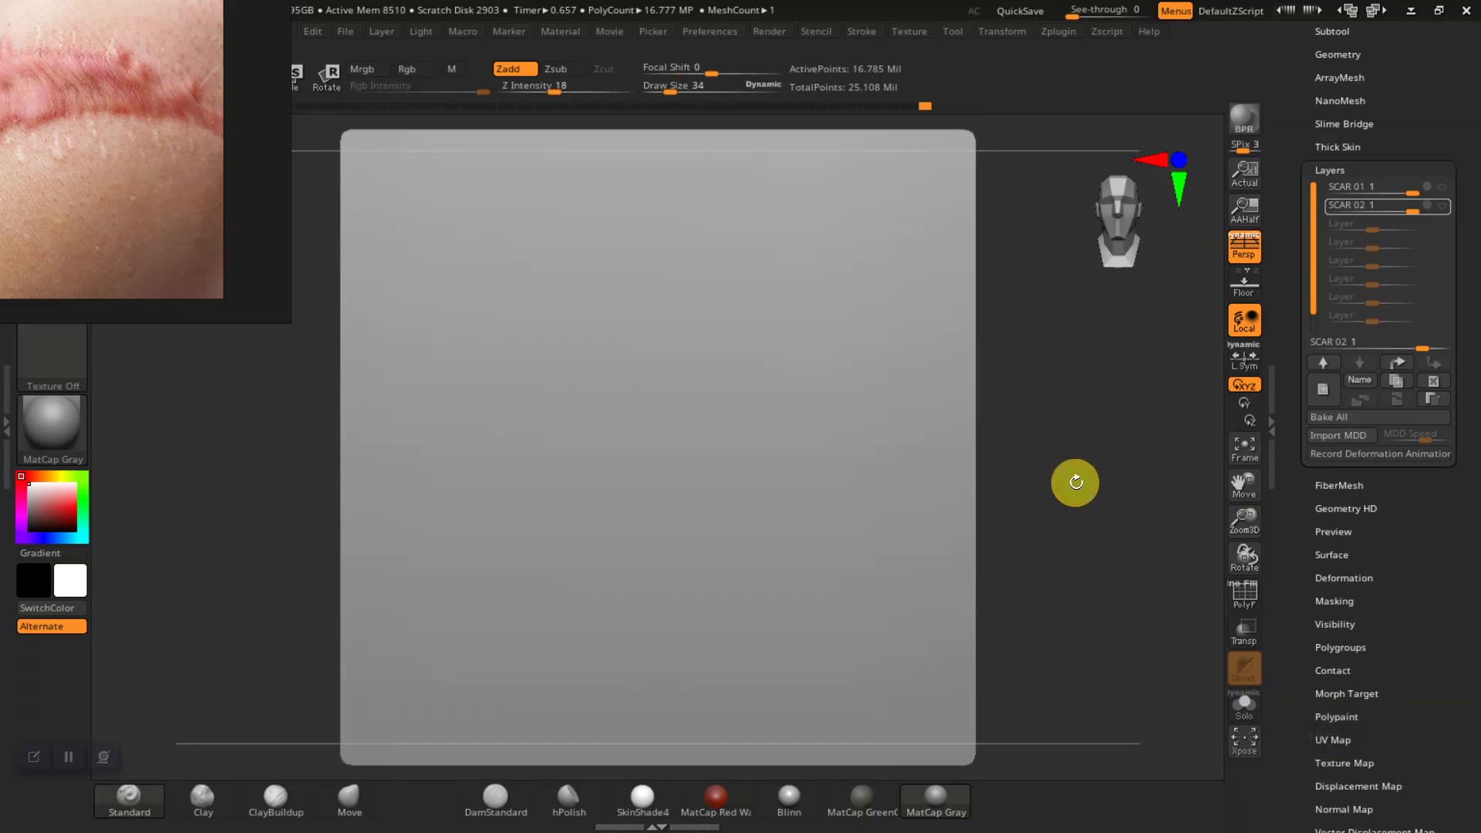
Step: Scale the plane wider and slightly taller with the transform gizmo, and add a new layer after SCAR 02
key("r")
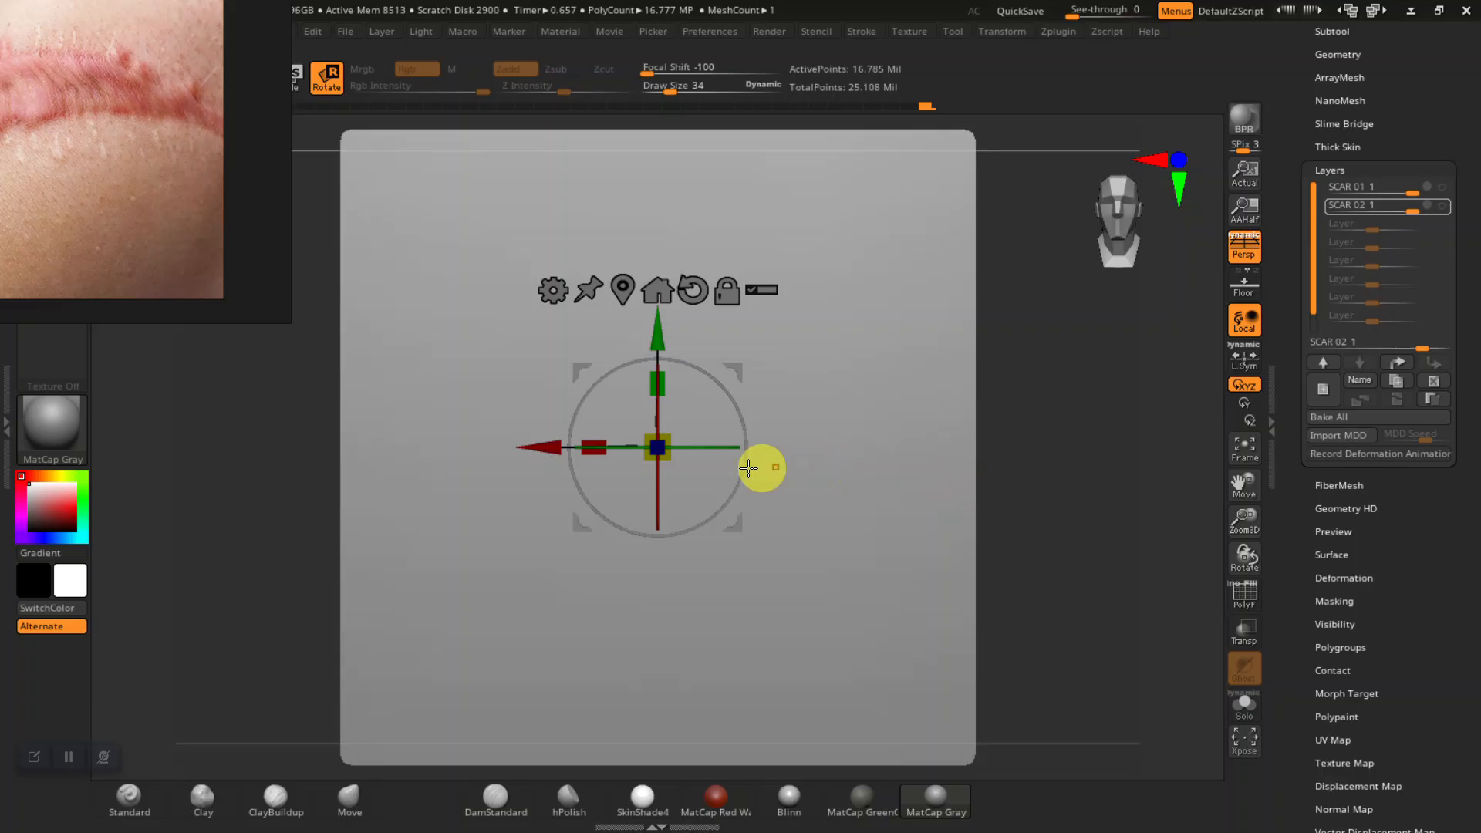
left_click_drag(576, 439, 556, 430)
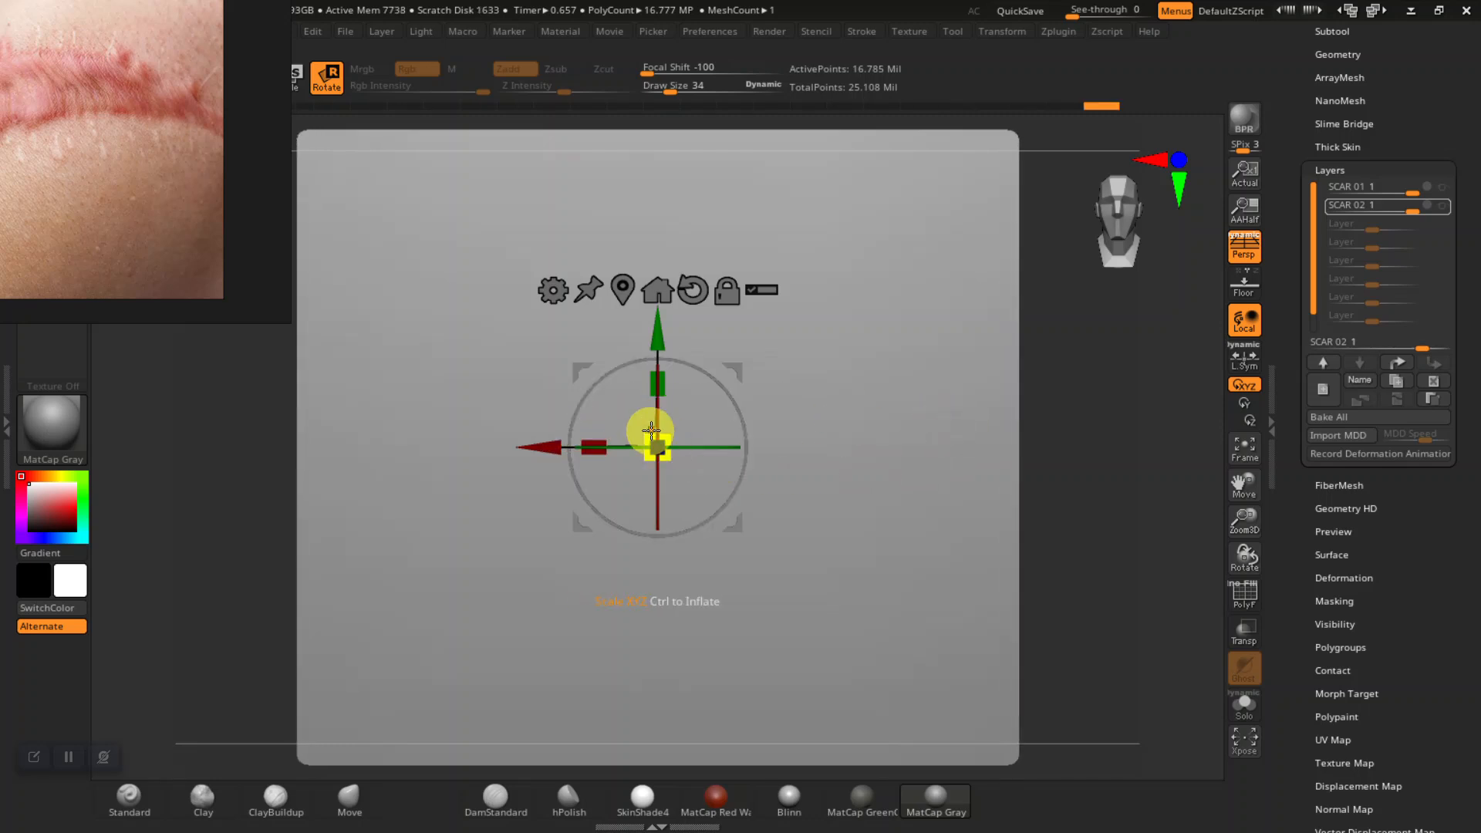
left_click_drag(665, 377, 664, 372)
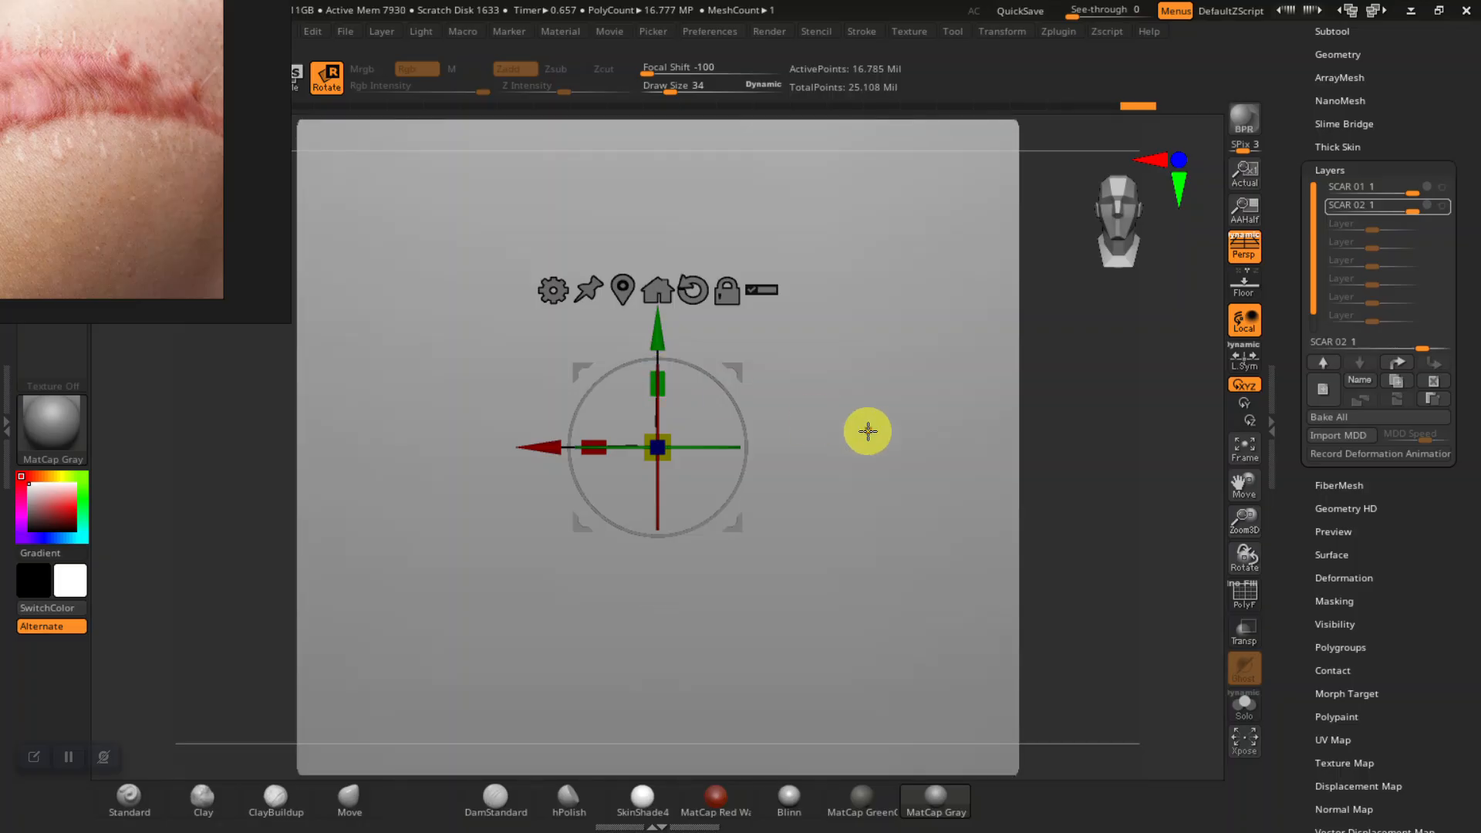
key("q")
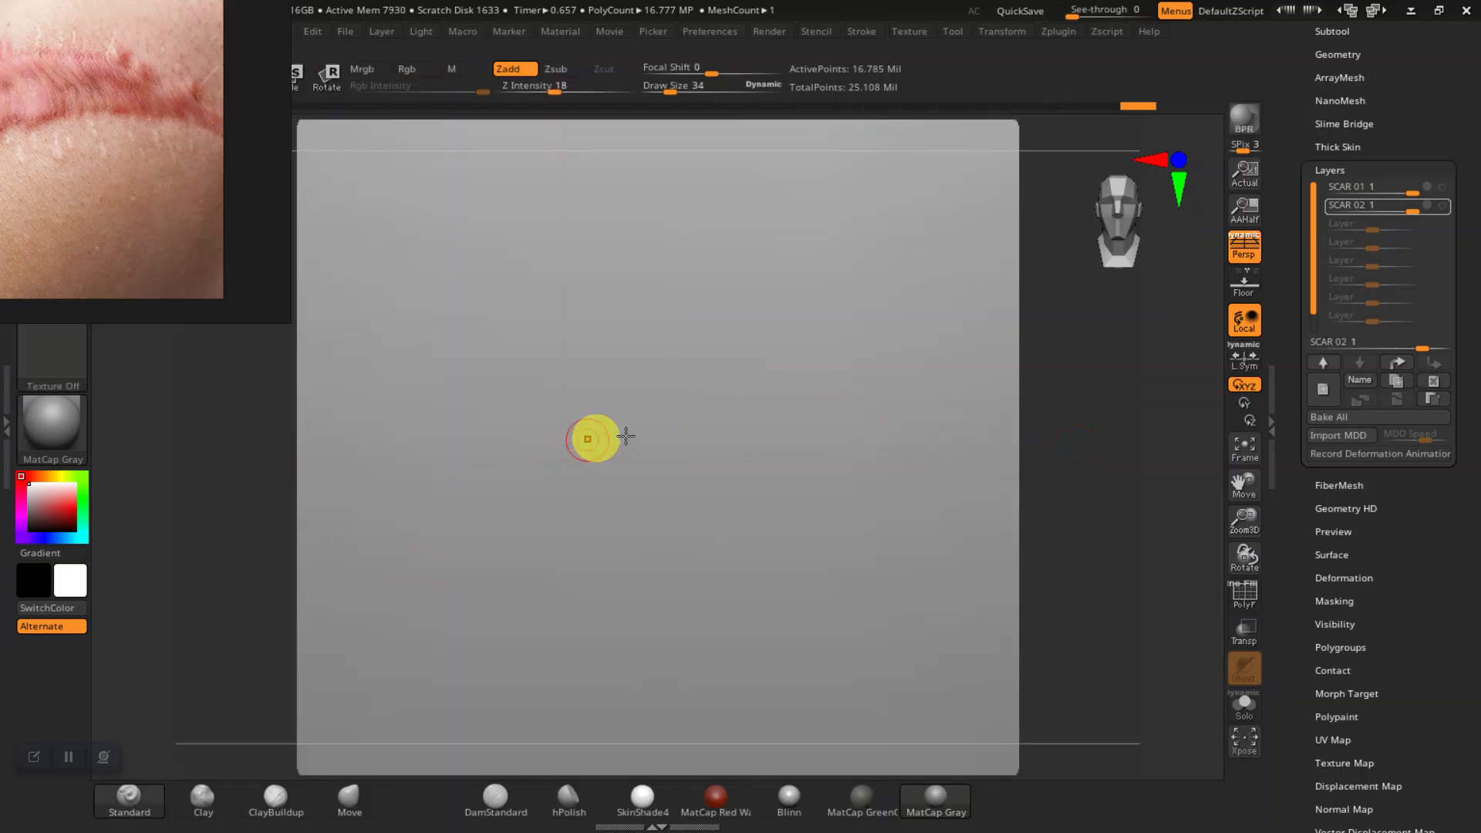
left_click(1317, 390)
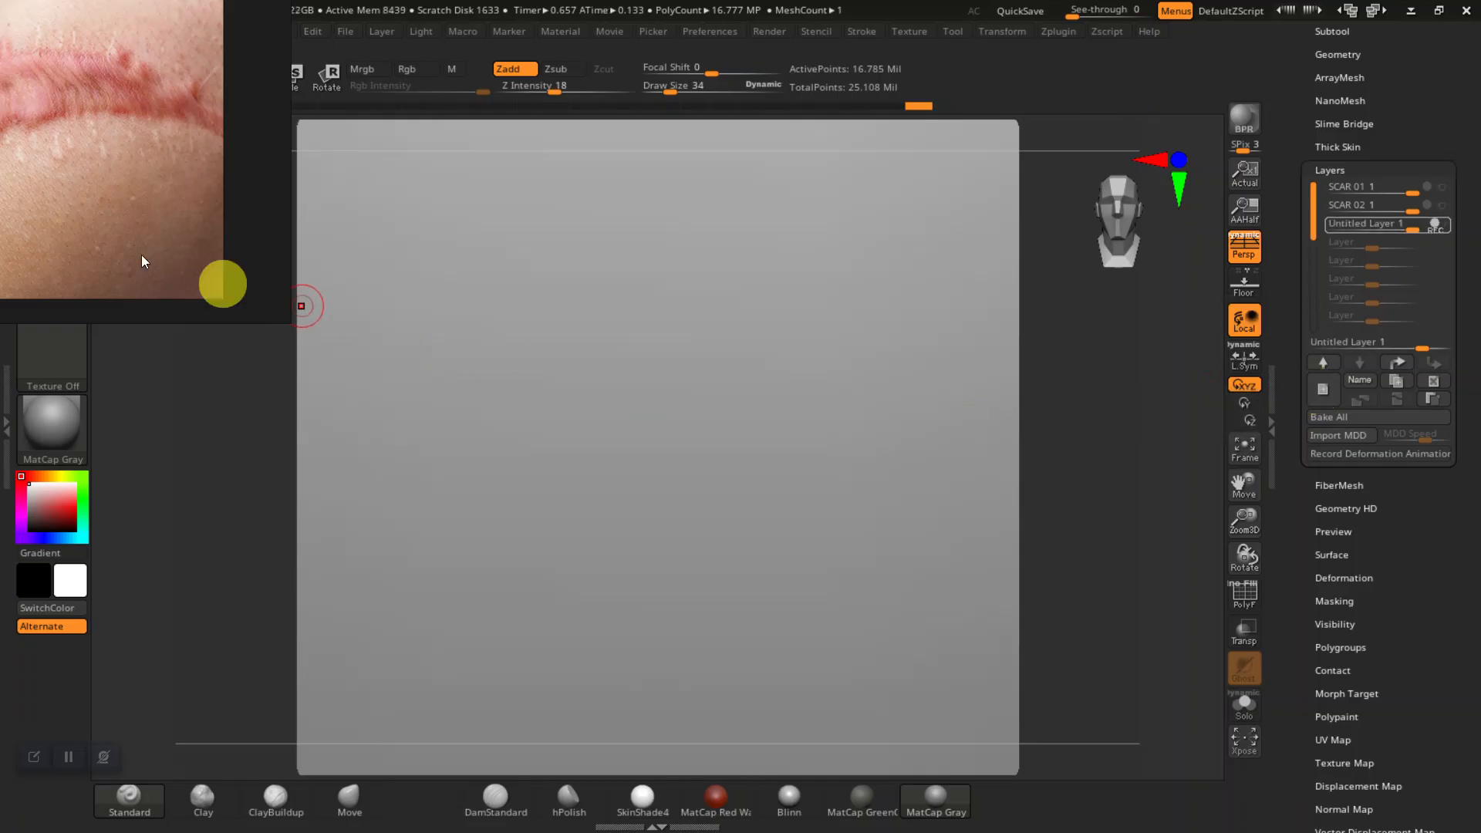
Step: Examine the shape and edges of the red raised scar in the reference board up close
left_click_drag(154, 221, 1007, 271)
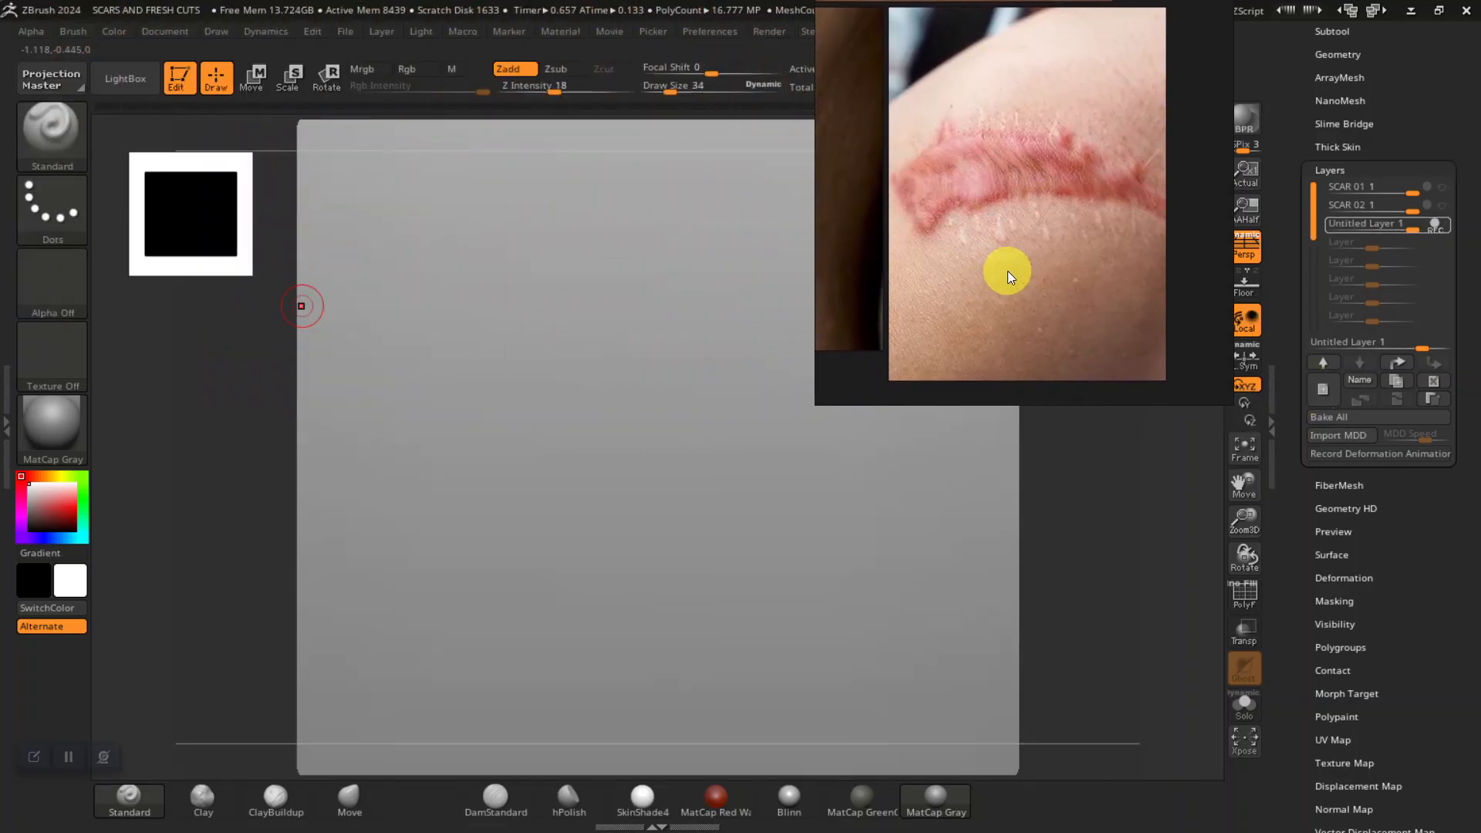
scroll(1024, 299, "down", 3)
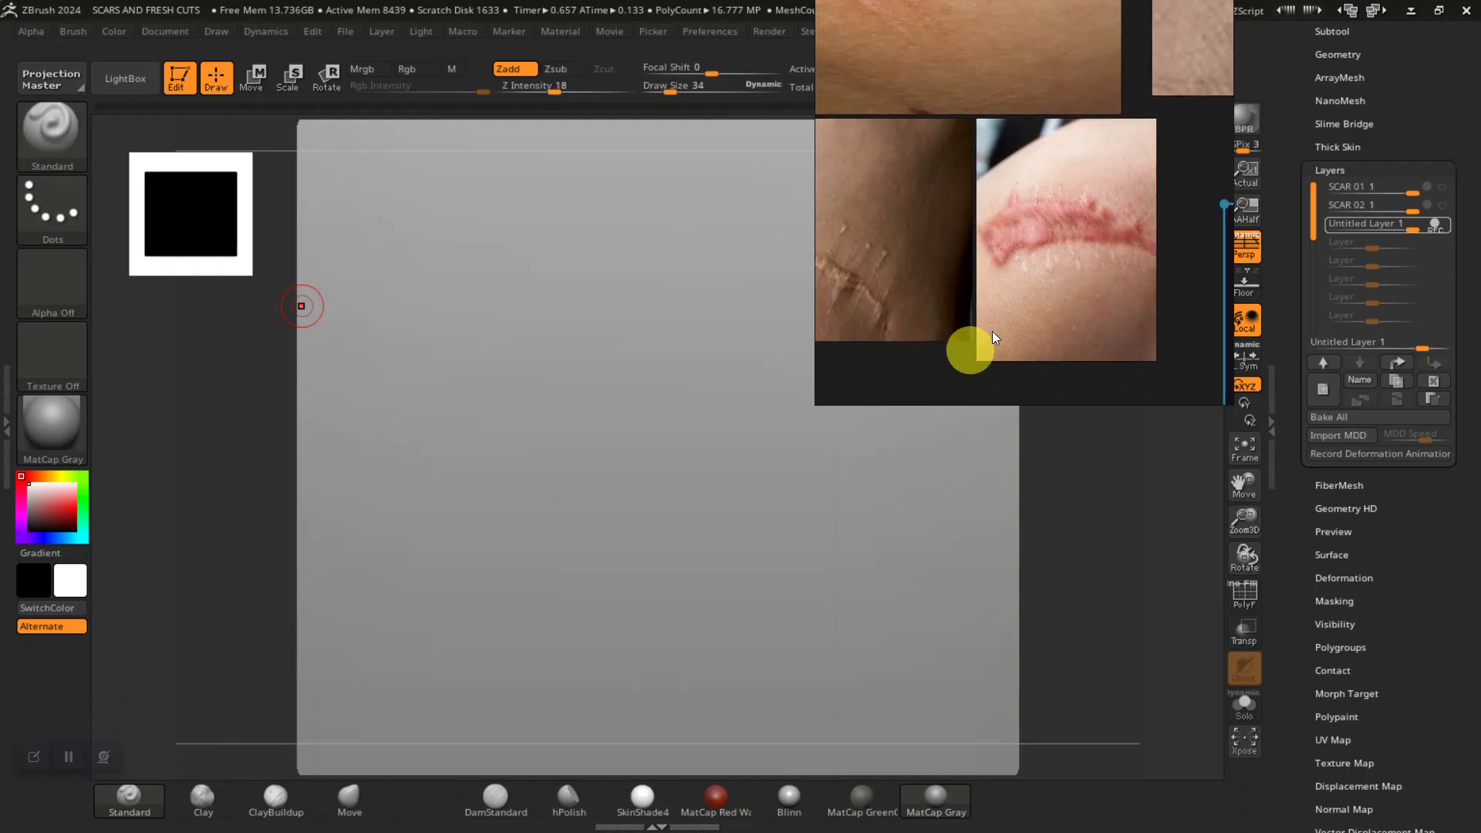
left_click_drag(1021, 242, 995, 420)
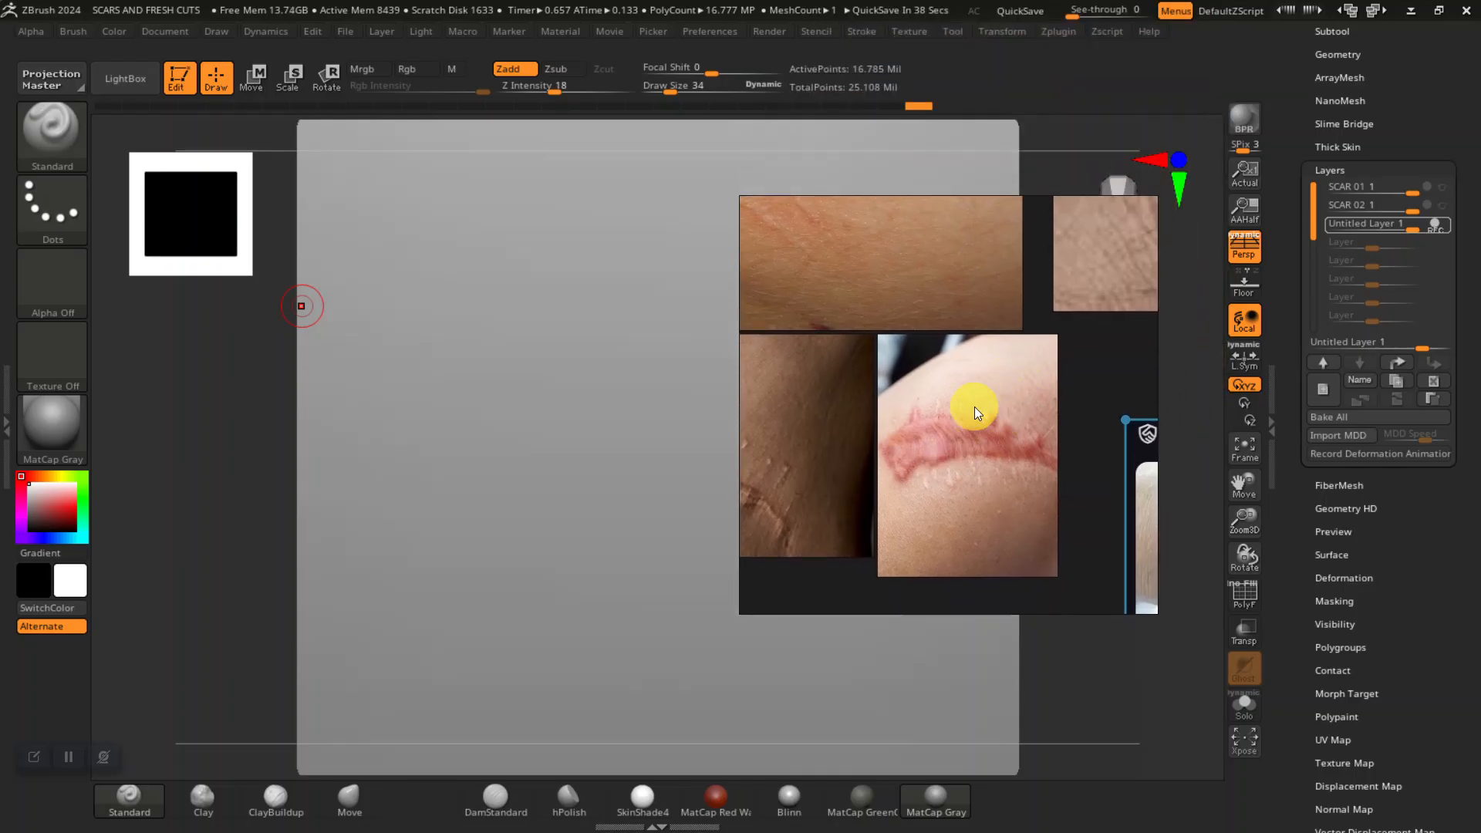
middle_click_drag(962, 486, 895, 420)
scroll(924, 398, "up", 4)
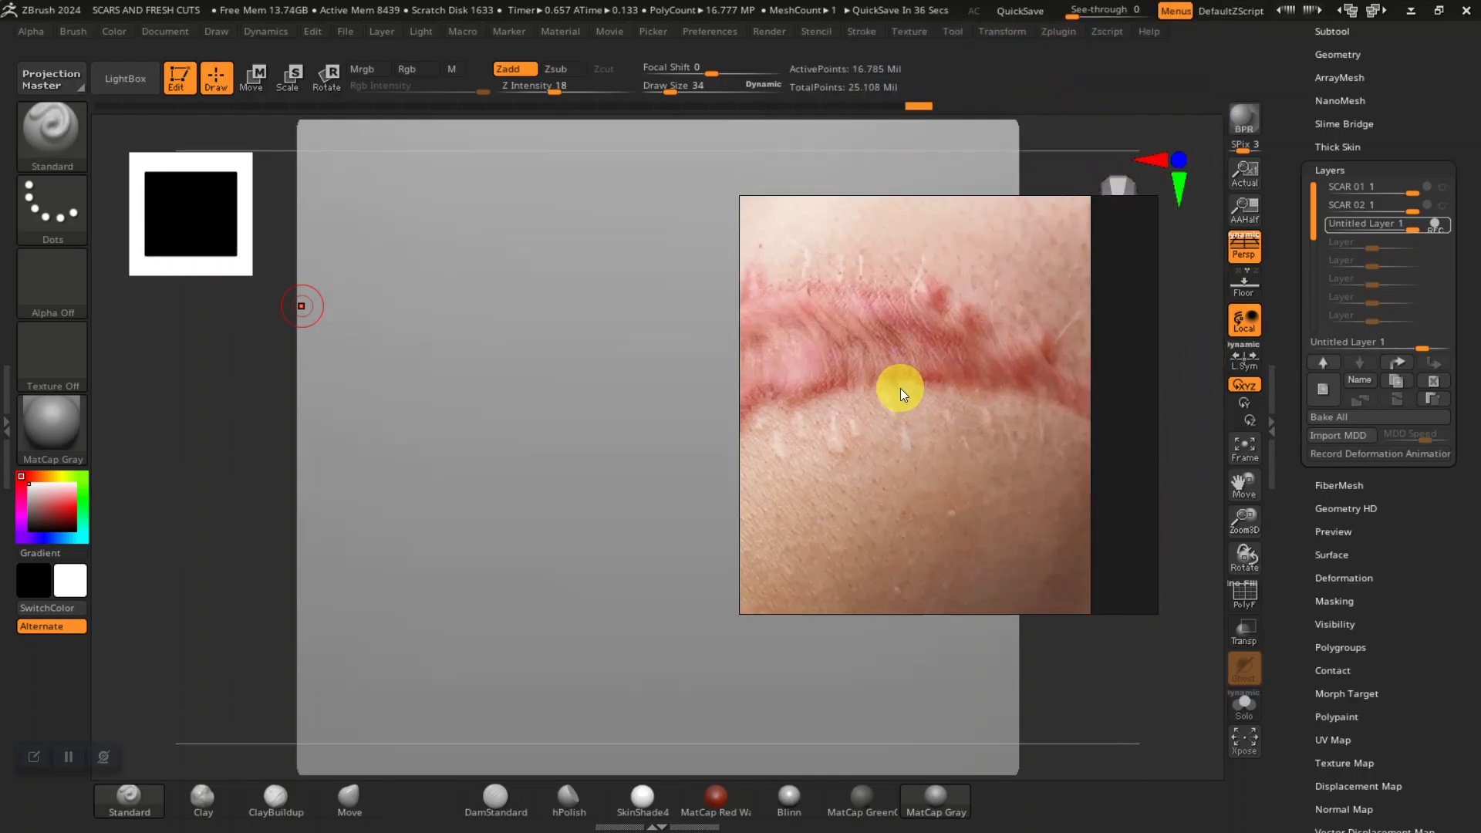
scroll(961, 381, "down", 4)
mouse_move(927, 432)
middle_mouse_down()
mouse_move(988, 404)
mouse_move(953, 419)
middle_mouse_up()
Step: Reposition the reference board clear of the plane, enlarge its red scar photo, and straighten the plane to a front view
mouse_move(970, 439)
right_mouse_down()
mouse_move(1030, 438)
mouse_move(1086, 383)
mouse_move(1074, 384)
right_mouse_up()
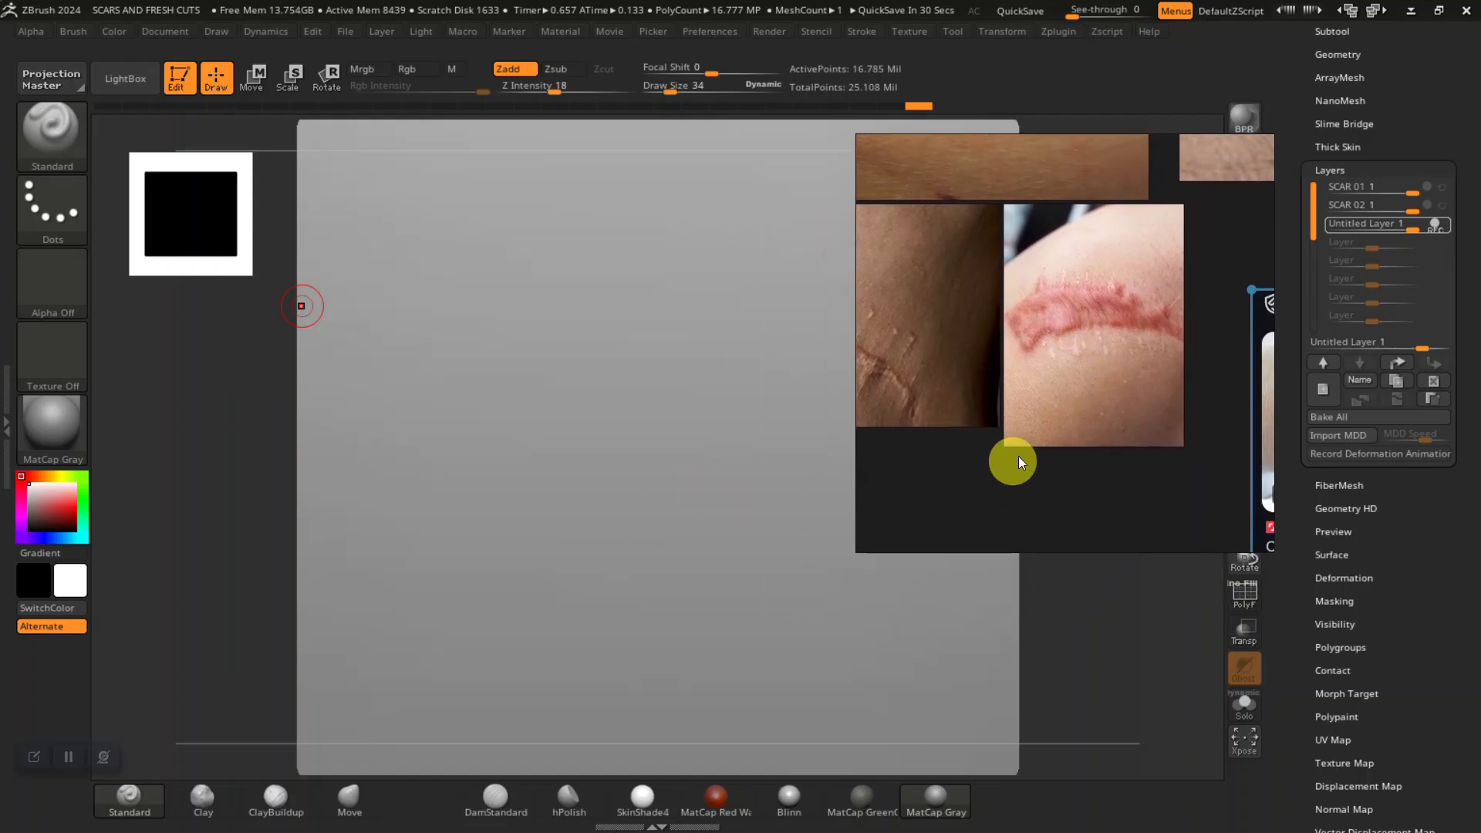
right_click_drag(1018, 461, 1109, 406)
left_click_drag(197, 484, 195, 500)
mouse_move(1223, 299)
right_mouse_down()
mouse_move(1309, 212)
mouse_move(1311, 189)
mouse_move(1227, 270)
right_mouse_up()
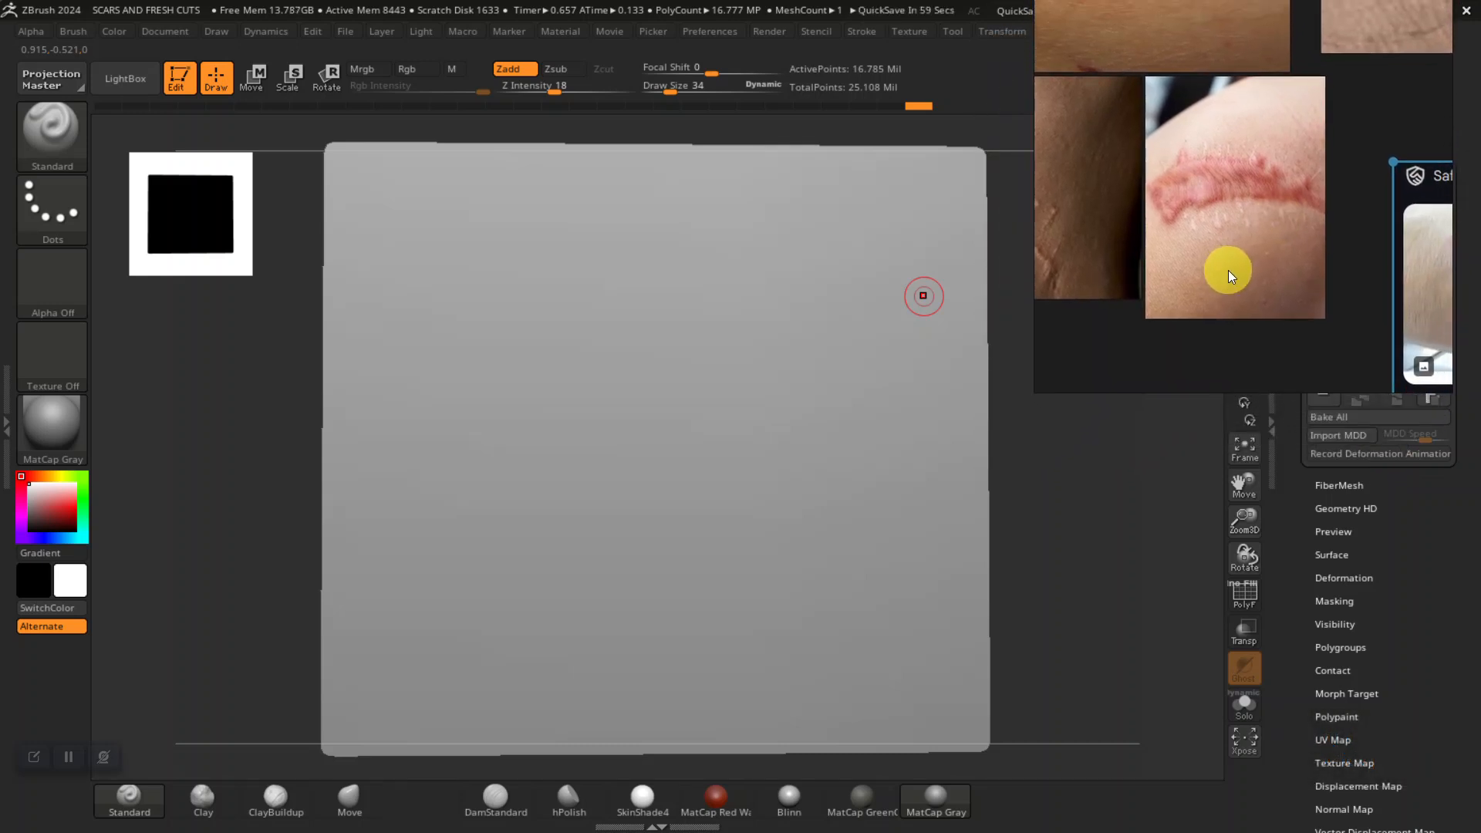
scroll(1225, 259, "up", 2)
middle_click_drag(1238, 230, 1253, 231)
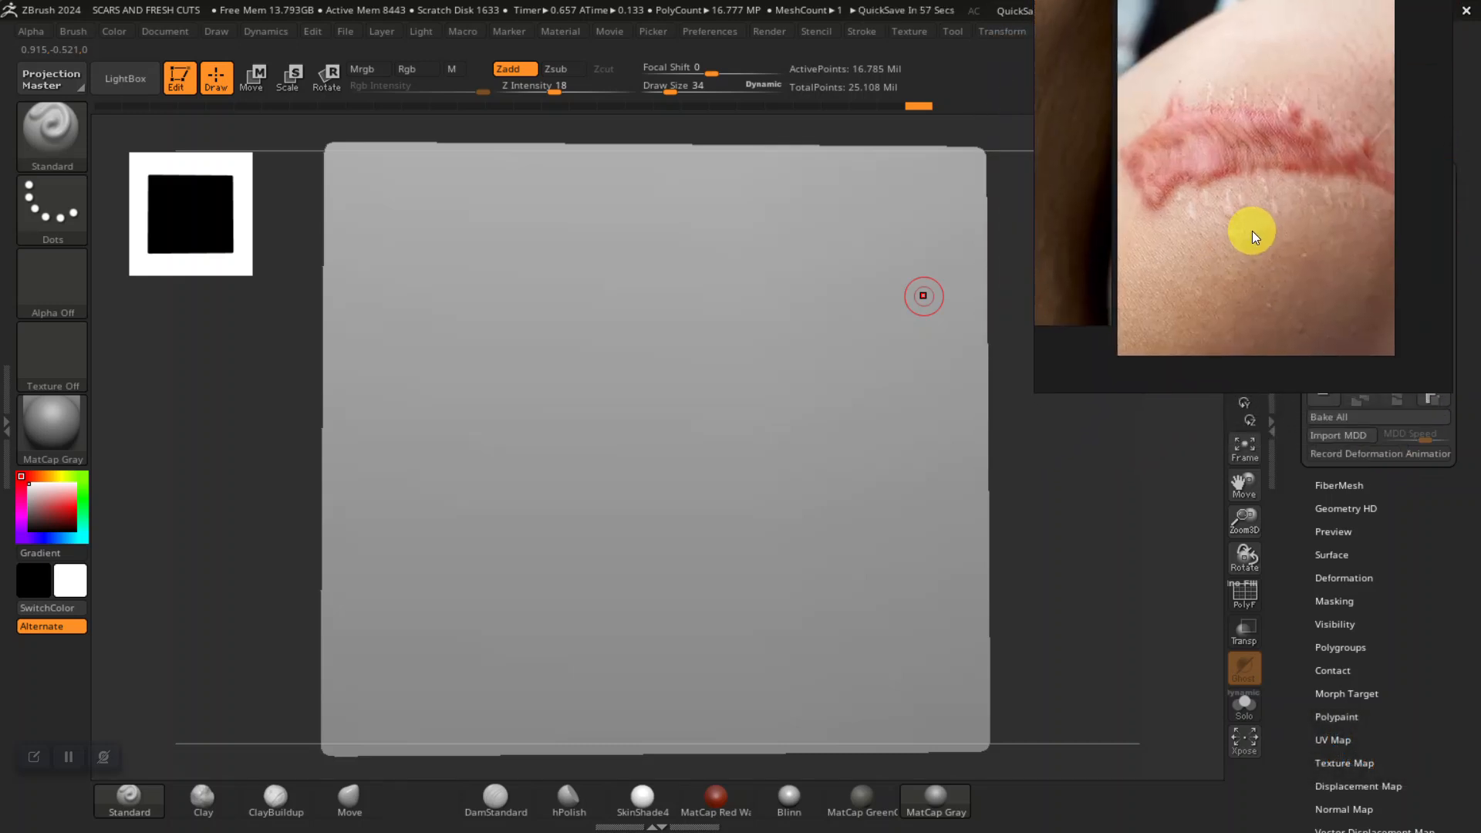
left_click_drag(1077, 567, 1062, 569, "shift")
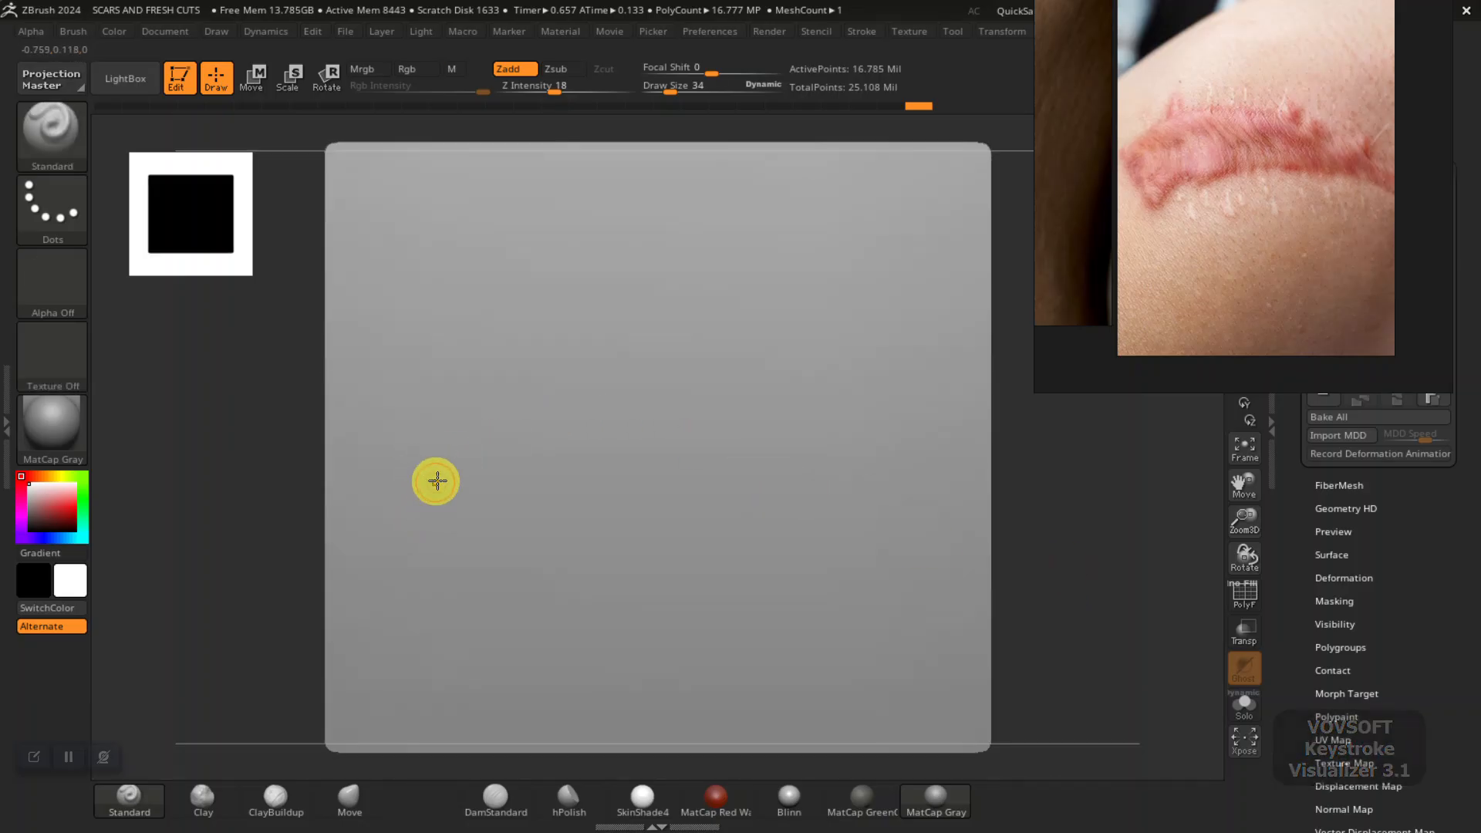
Step: Paint a closed mask outline of a long arched scar across the plane, wide at one end and tapering at the other
key("ctrl")
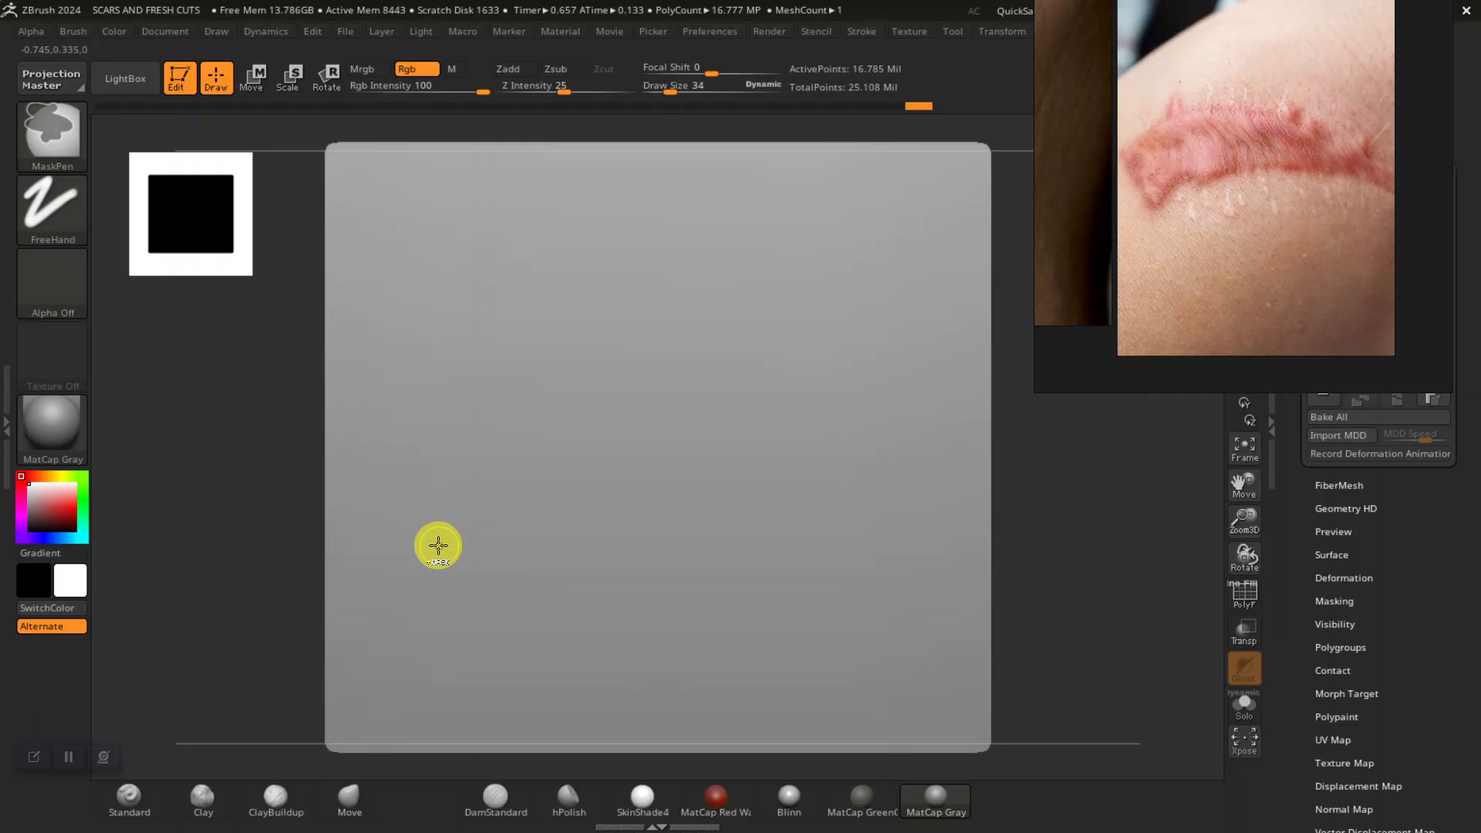
left_click(431, 455, "ctrl")
mouse_move(468, 354)
left_mouse_down("ctrl")
mouse_move(506, 331)
mouse_move(658, 320)
mouse_move(728, 357)
mouse_move(810, 480)
mouse_move(910, 557)
left_mouse_up("ctrl")
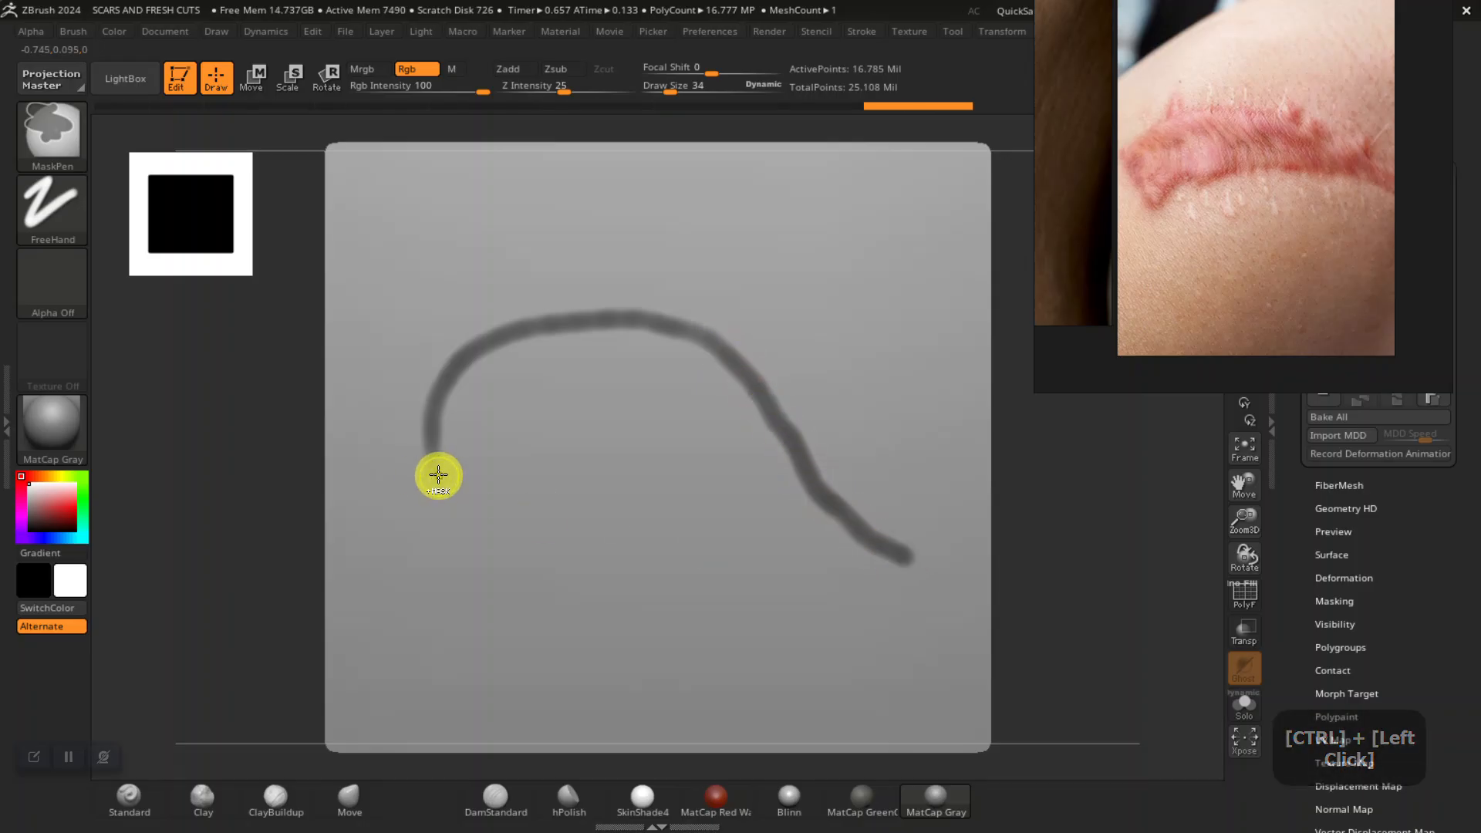
left_click_drag(429, 432, 411, 524, "ctrl")
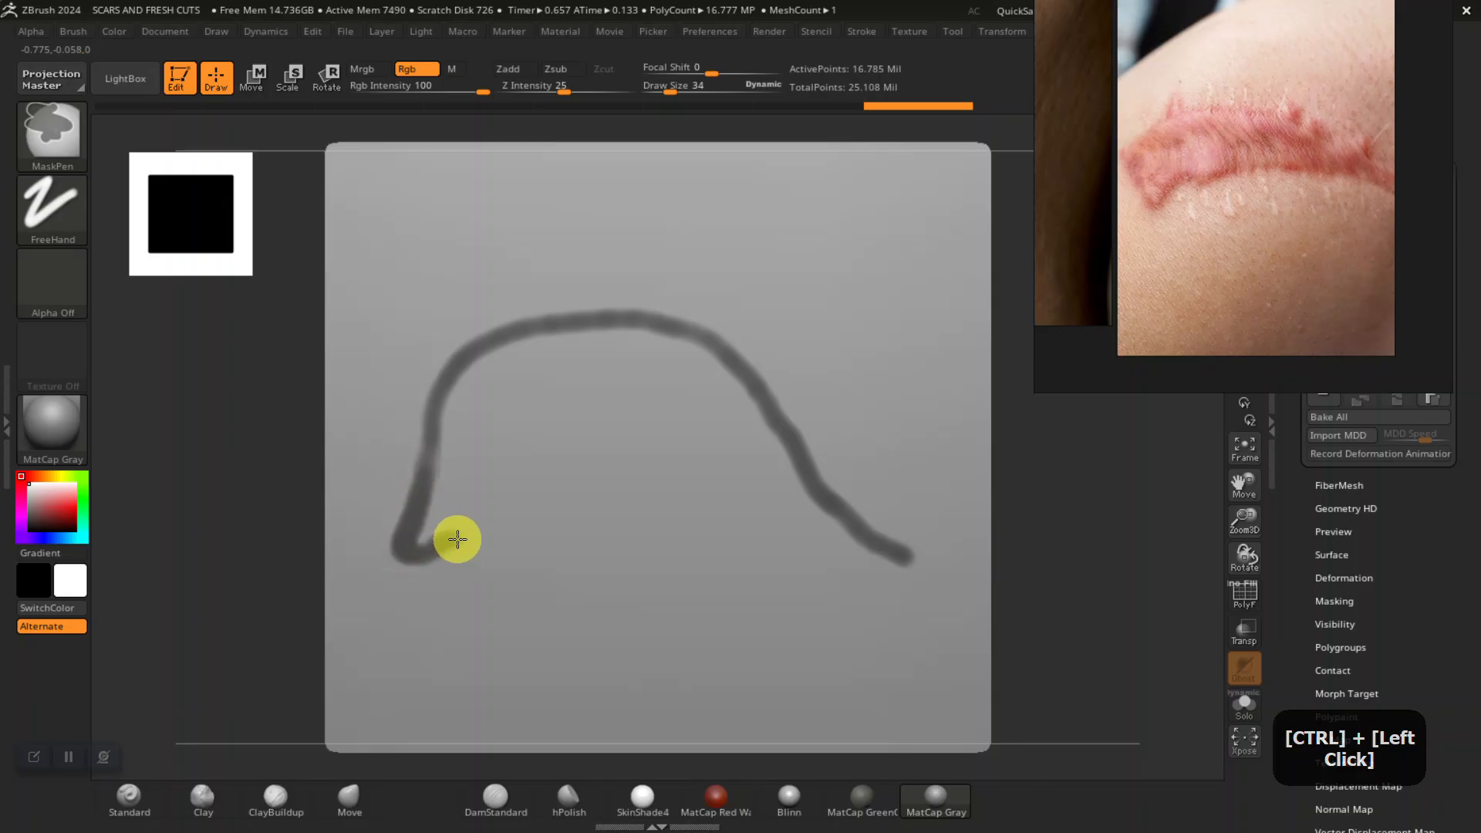
mouse_move(504, 441)
left_mouse_down("ctrl")
mouse_move(535, 396)
mouse_move(637, 367)
mouse_move(691, 394)
mouse_move(859, 545)
mouse_move(899, 557)
left_mouse_up("ctrl")
Step: Fill the inside of the arched scar outline with mask, enlarging the brush to draw size 46 for the wide areas
mouse_move(802, 519)
left_mouse_down("ctrl")
mouse_move(842, 518)
mouse_move(828, 519)
mouse_move(712, 360)
mouse_move(651, 337)
mouse_move(757, 396)
mouse_move(714, 403)
left_mouse_up("ctrl")
key("]")
mouse_move(756, 424)
left_mouse_down("ctrl")
mouse_move(699, 347)
mouse_move(589, 321)
mouse_move(512, 344)
mouse_move(469, 381)
left_mouse_up("ctrl")
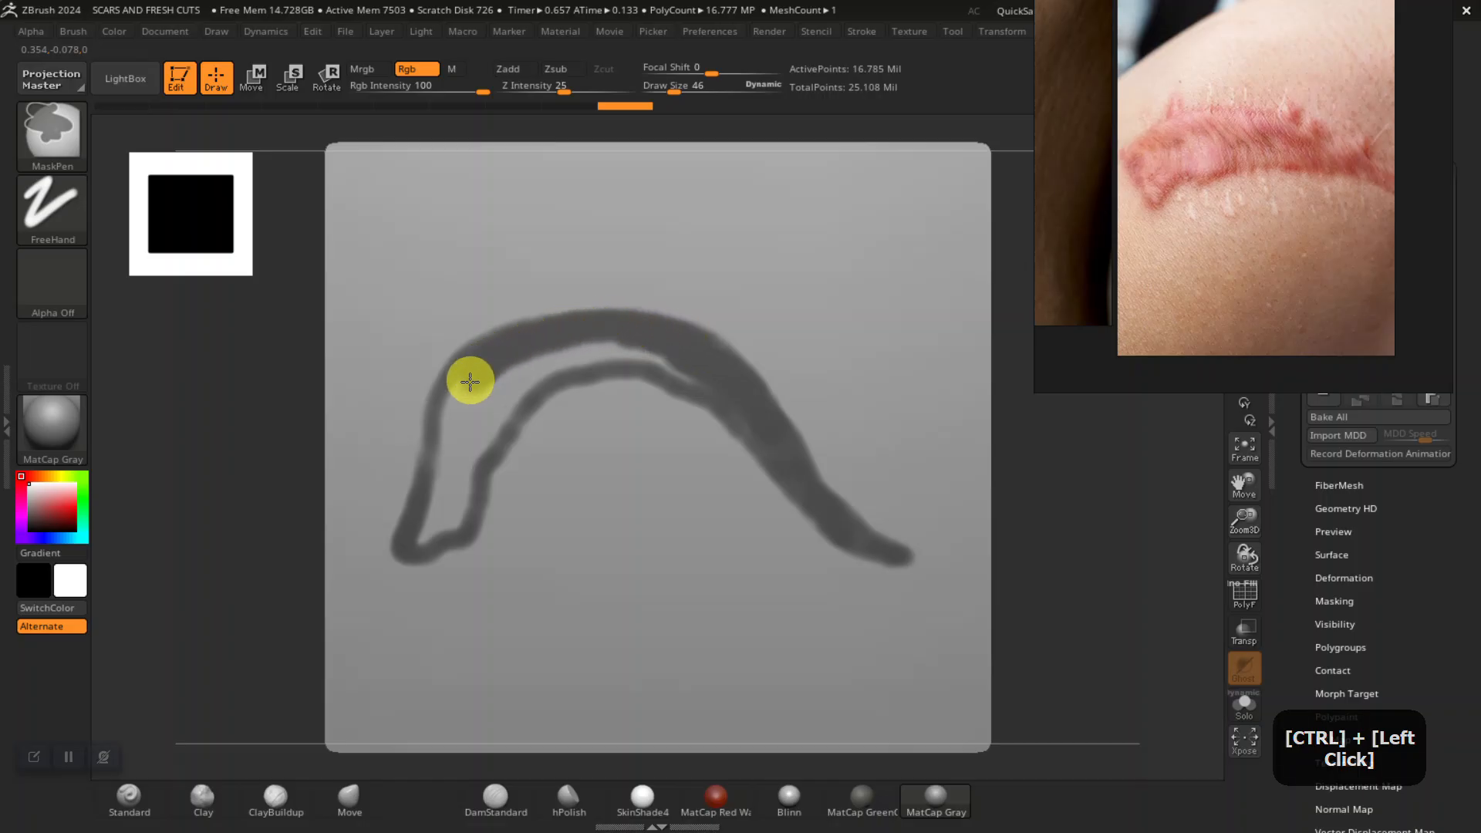
mouse_move(451, 458)
left_mouse_down("ctrl")
mouse_move(456, 483)
mouse_move(452, 439)
mouse_move(480, 369)
left_mouse_up("ctrl")
mouse_move(424, 480)
left_mouse_down("ctrl")
mouse_move(417, 529)
mouse_move(539, 358)
mouse_move(575, 350)
mouse_move(456, 409)
mouse_move(630, 361)
mouse_move(687, 373)
mouse_move(548, 357)
mouse_move(476, 432)
mouse_move(505, 379)
mouse_move(532, 366)
mouse_move(500, 432)
mouse_move(617, 356)
mouse_move(763, 440)
mouse_move(740, 384)
mouse_move(836, 532)
mouse_move(512, 485)
mouse_move(456, 562)
mouse_move(486, 478)
mouse_move(447, 527)
mouse_move(486, 525)
left_mouse_up("ctrl")
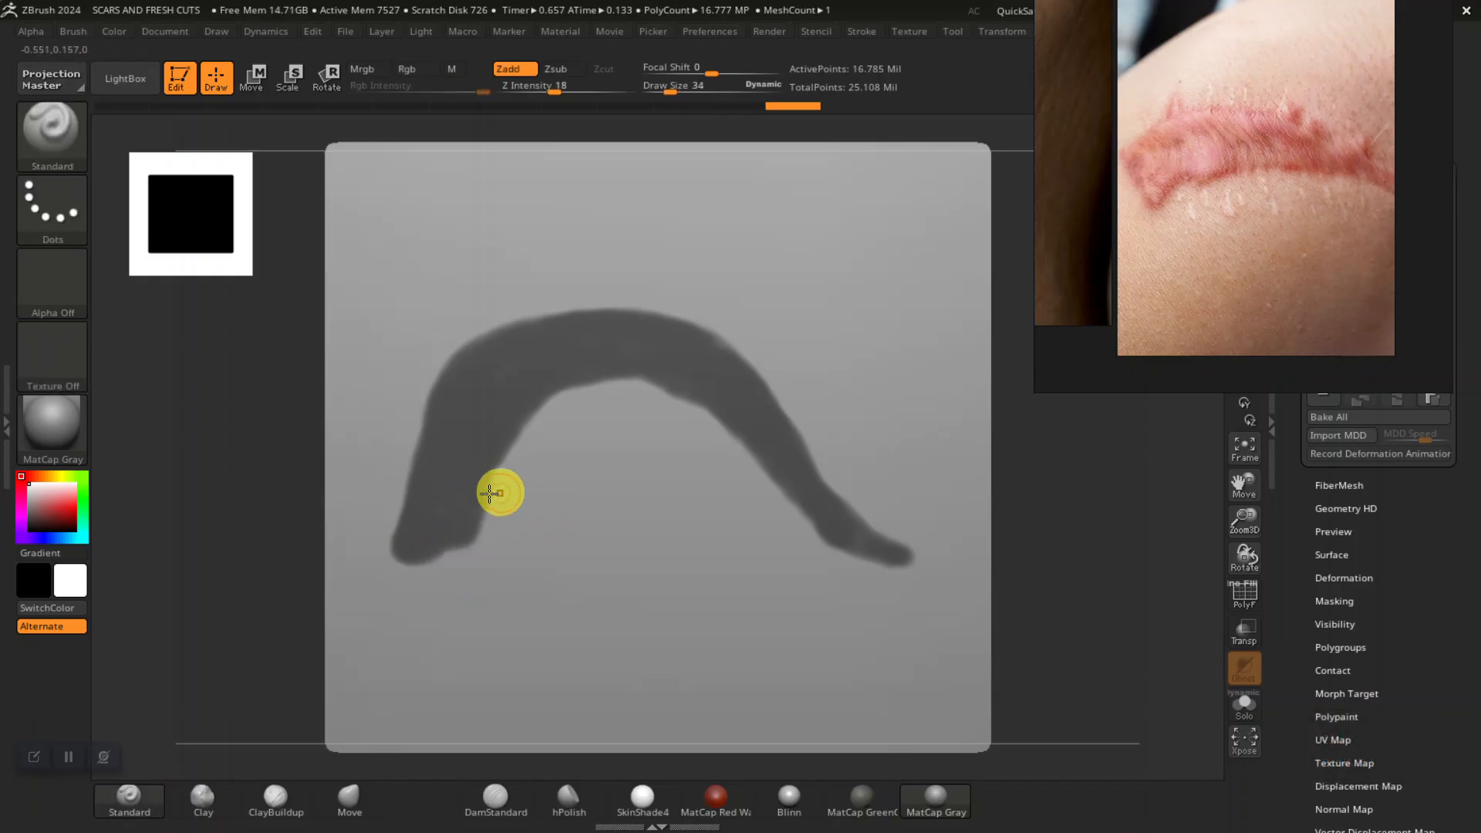
Step: Paint irregular masked bumps and spikes along the inner and outer edges of the scar shape
left_click_drag(404, 487, 392, 496, "ctrl")
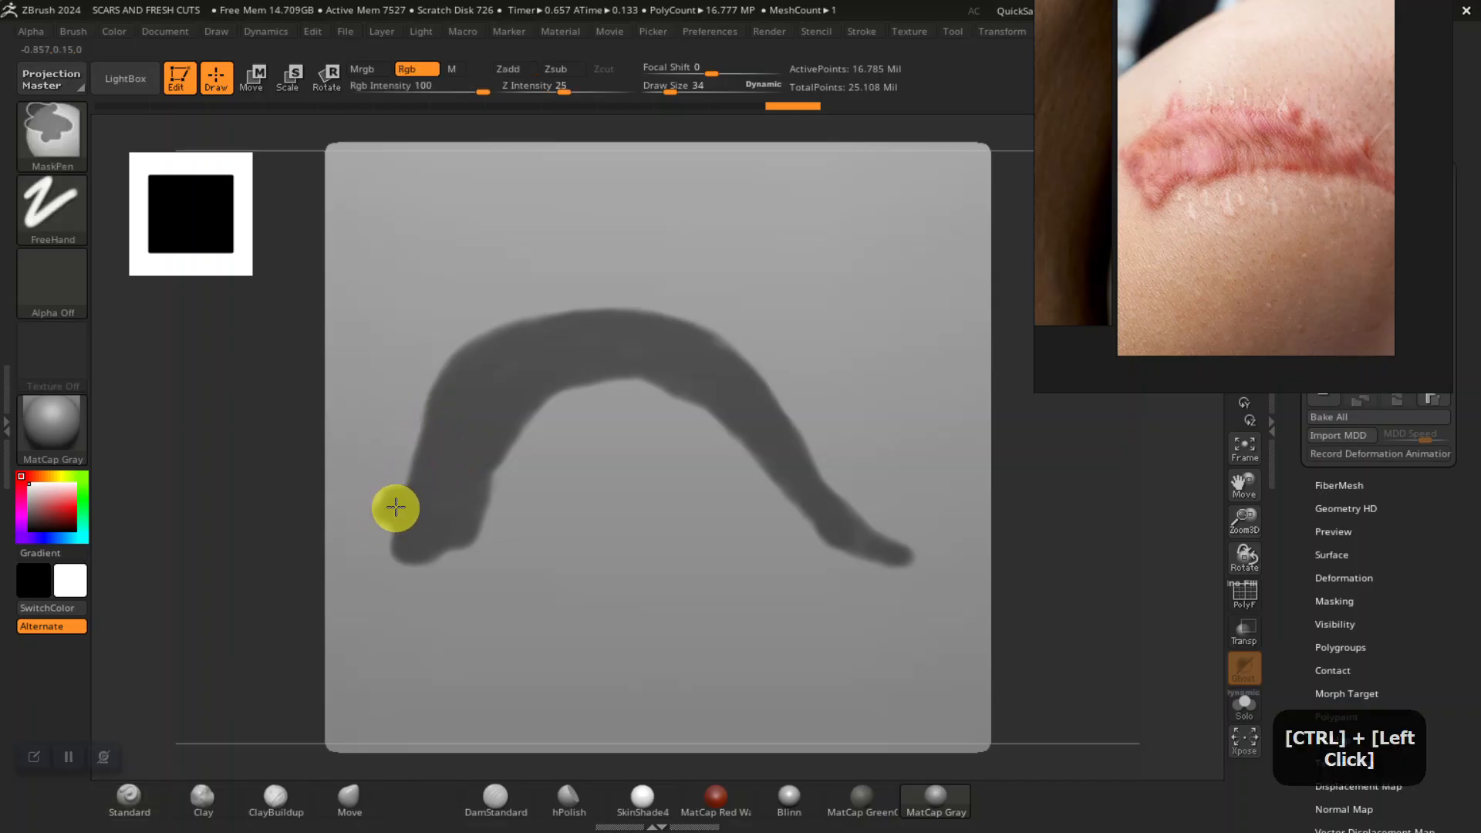
mouse_move(394, 492)
left_mouse_down("ctrl")
mouse_move(430, 473)
mouse_move(432, 401)
mouse_move(425, 416)
mouse_move(456, 358)
left_mouse_up("ctrl")
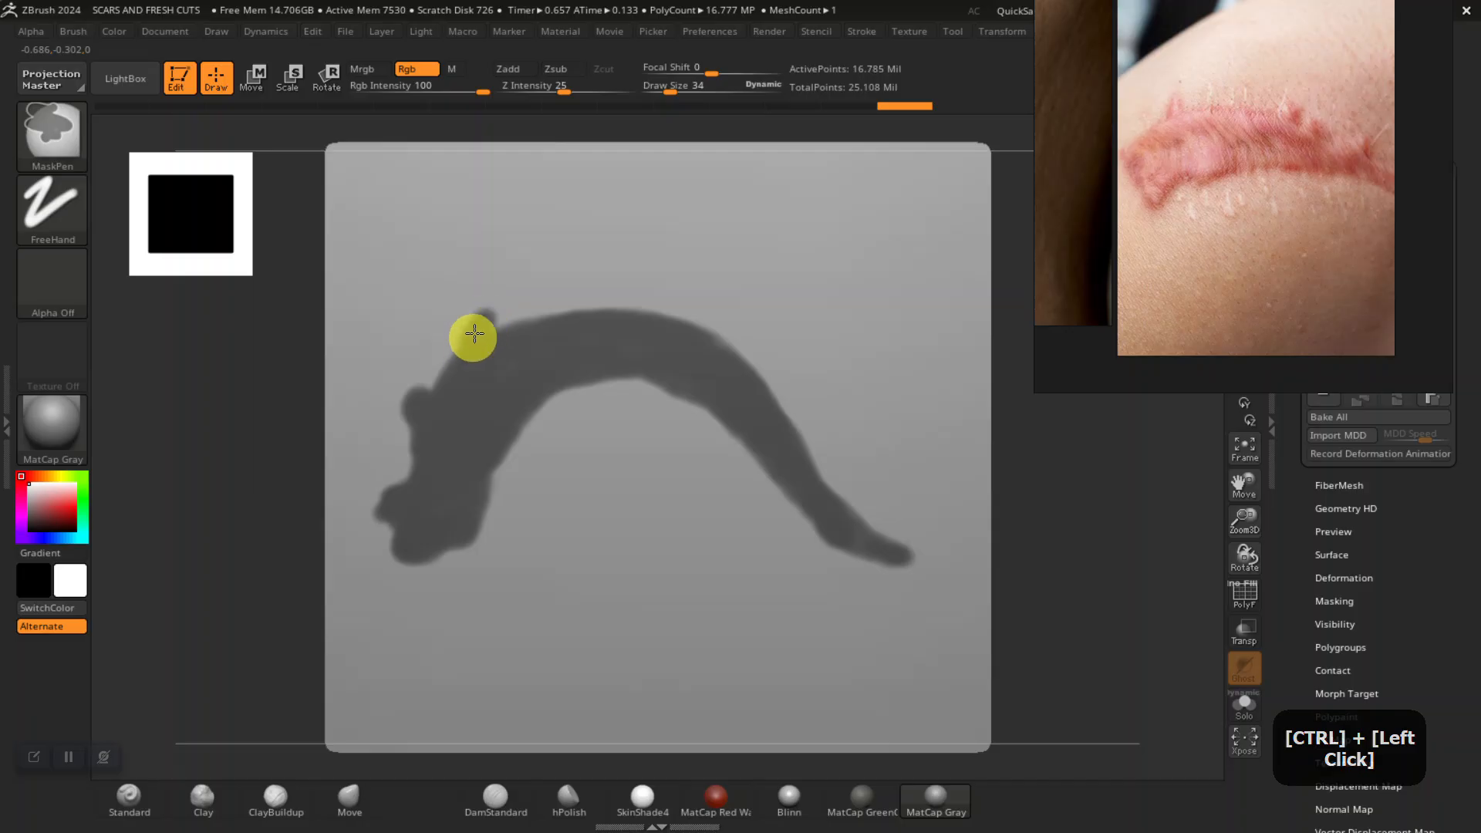
mouse_move(489, 327)
left_mouse_down("ctrl")
mouse_move(473, 350)
mouse_move(487, 320)
left_mouse_up("ctrl")
left_click_drag(532, 407, 533, 418, "ctrl")
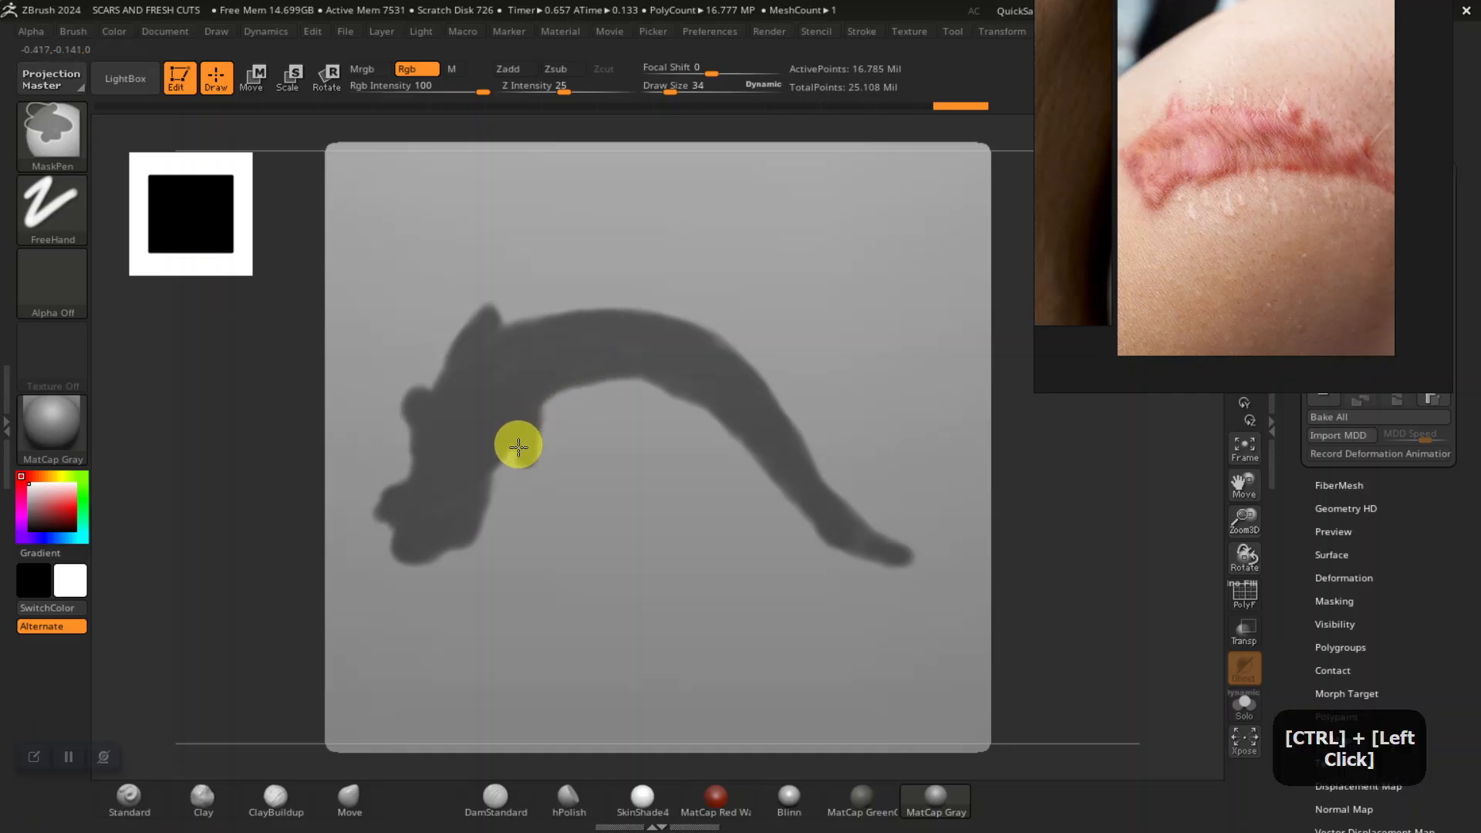
mouse_move(522, 439)
left_mouse_down("ctrl")
mouse_move(539, 354)
mouse_move(583, 312)
left_mouse_up("ctrl")
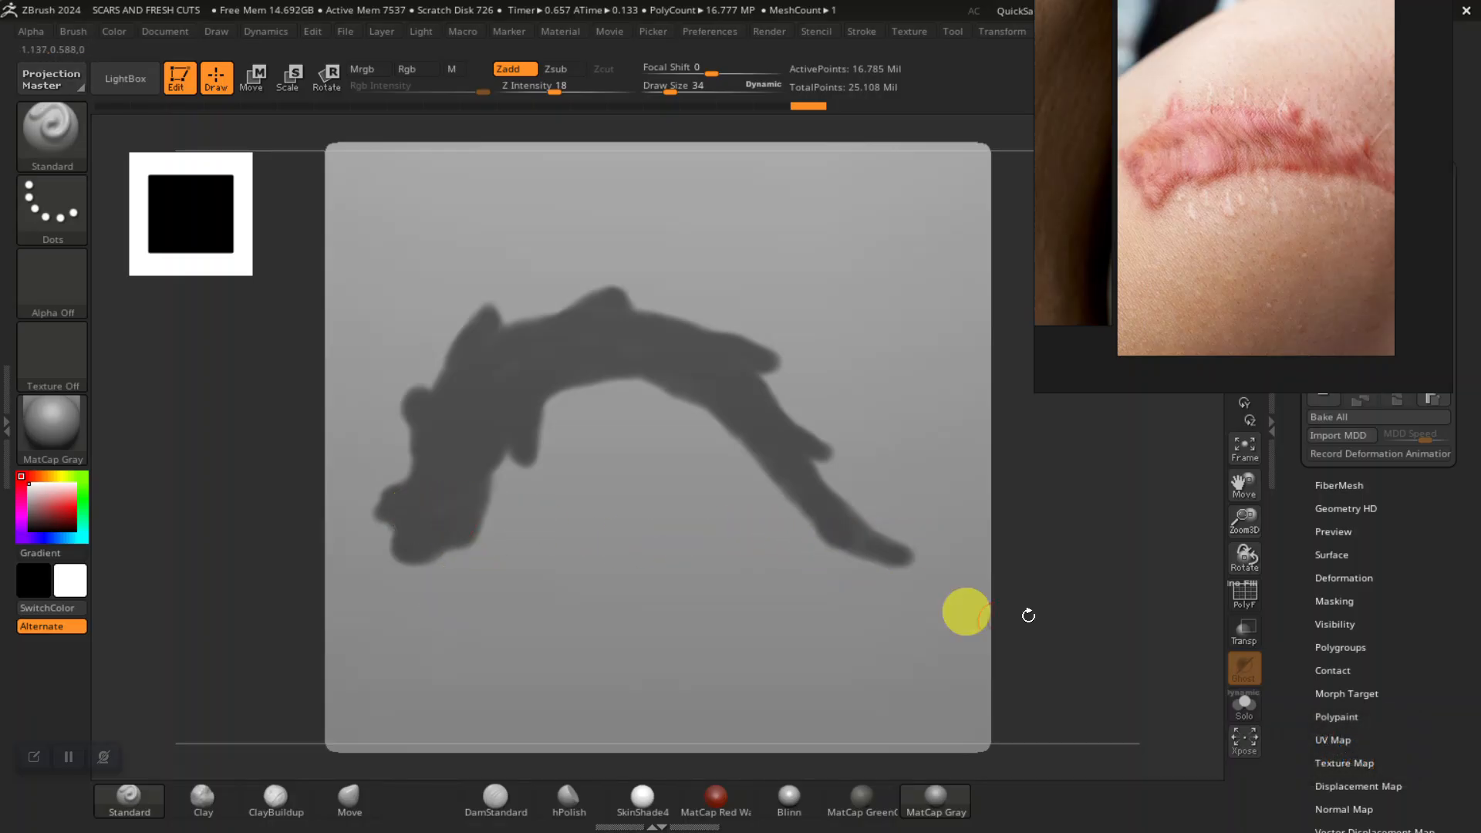
Step: Invert the mask and raise the unmasked scar shape slightly with the Inflate deformation
left_click(1041, 544, "ctrl")
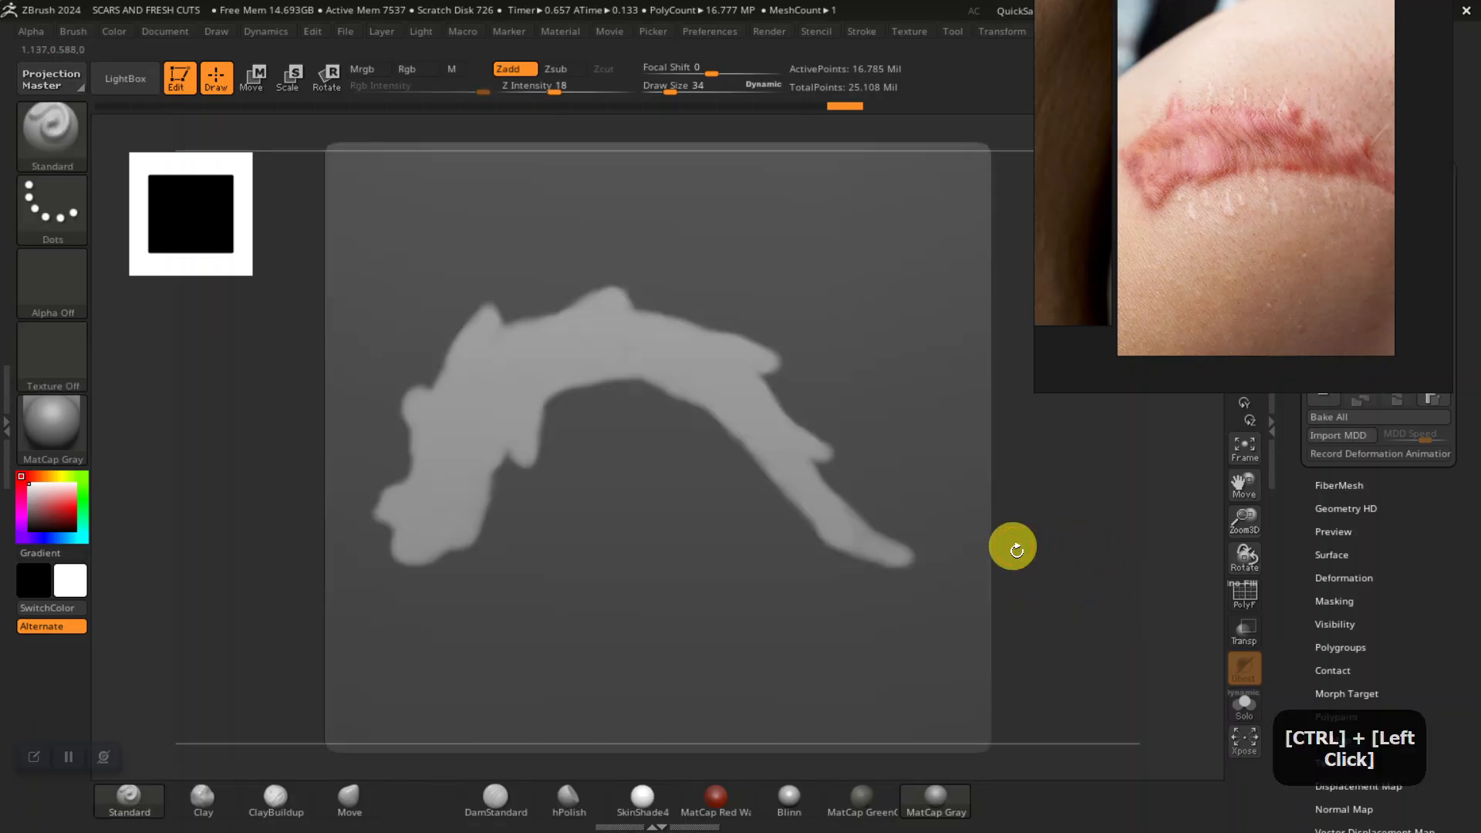
scroll(1303, 630, "down", 1)
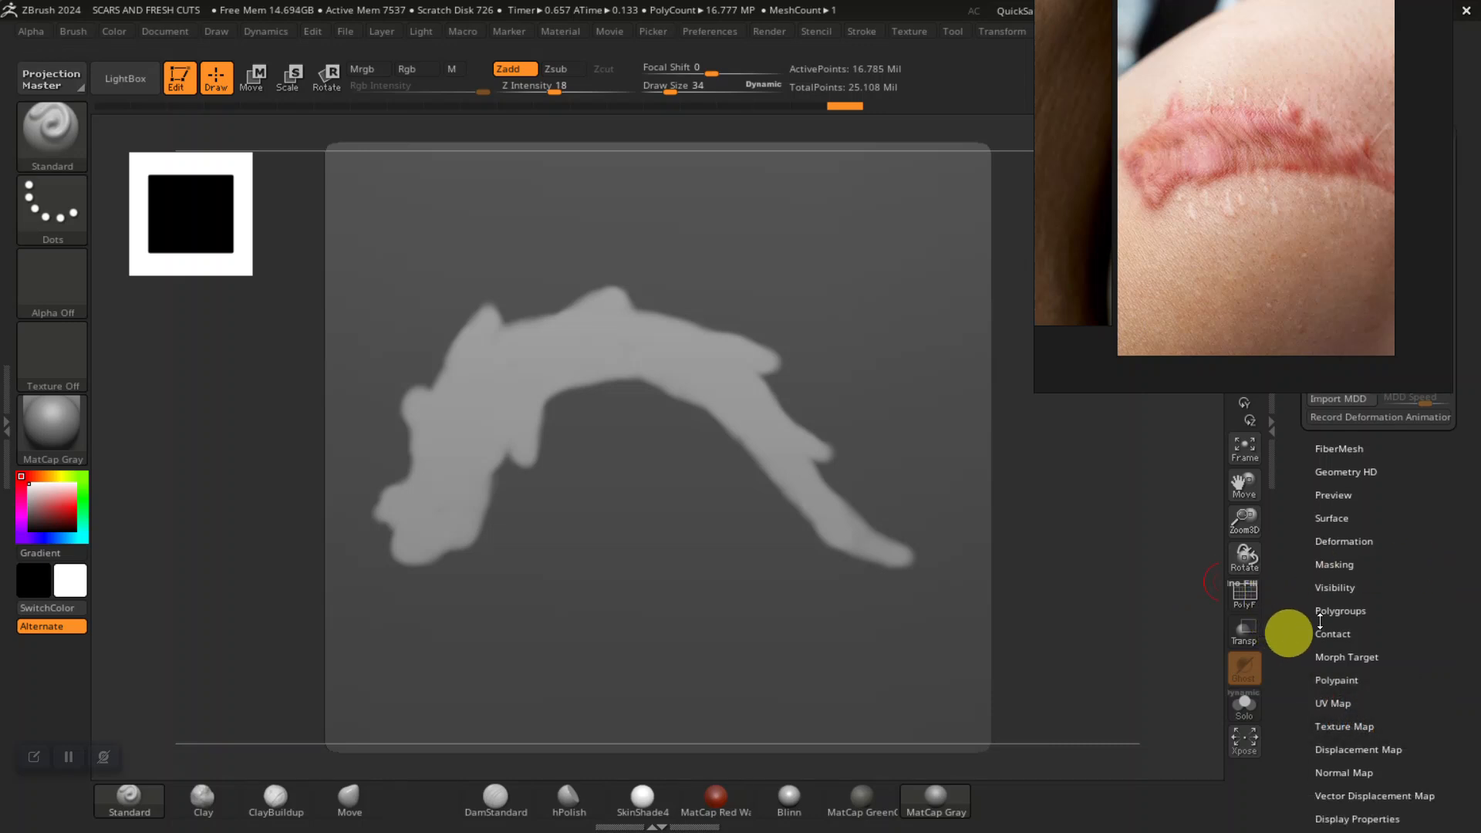
left_click(1361, 541)
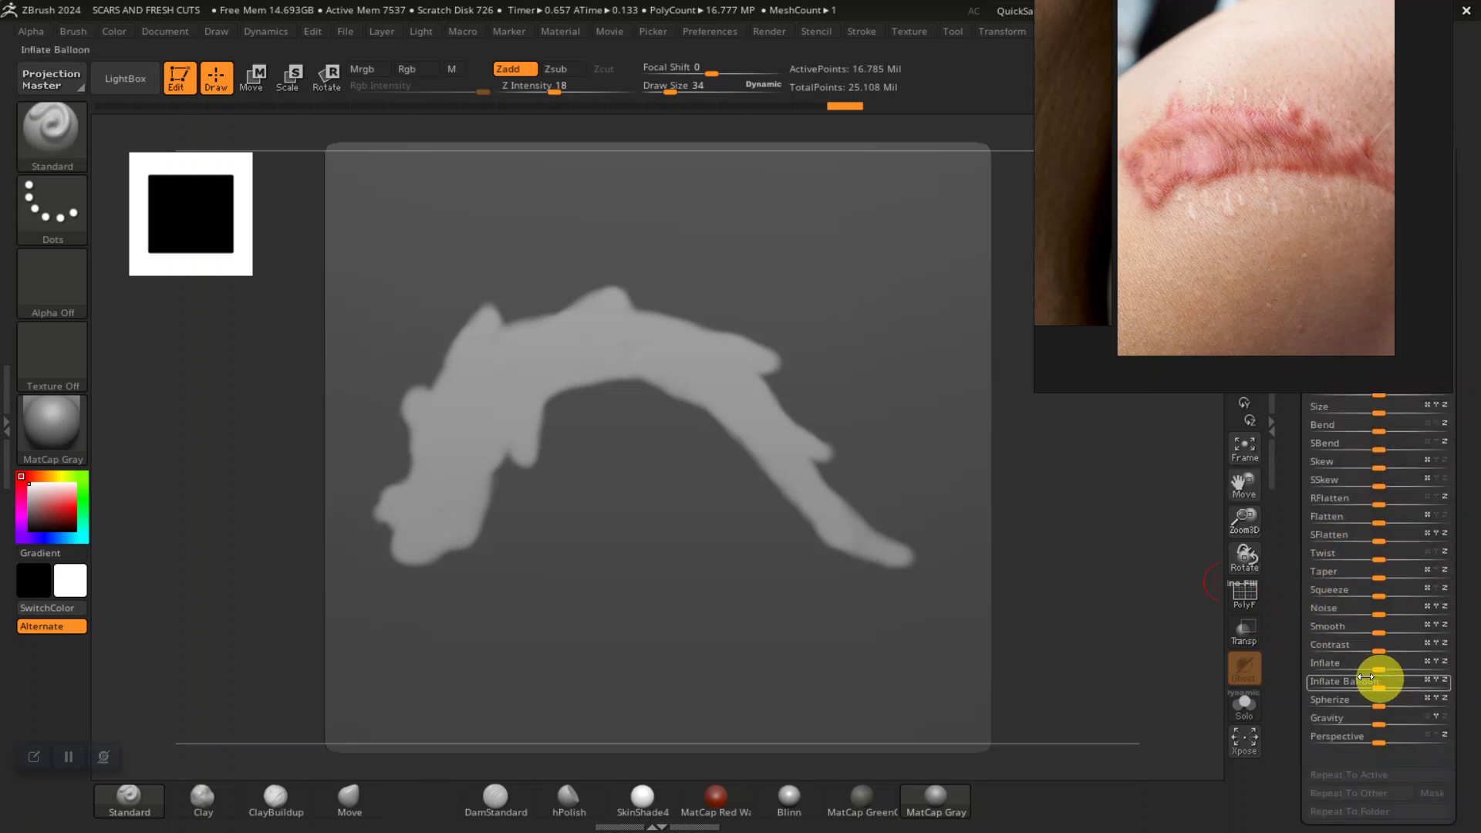
left_click_drag(1064, 647, 1103, 653)
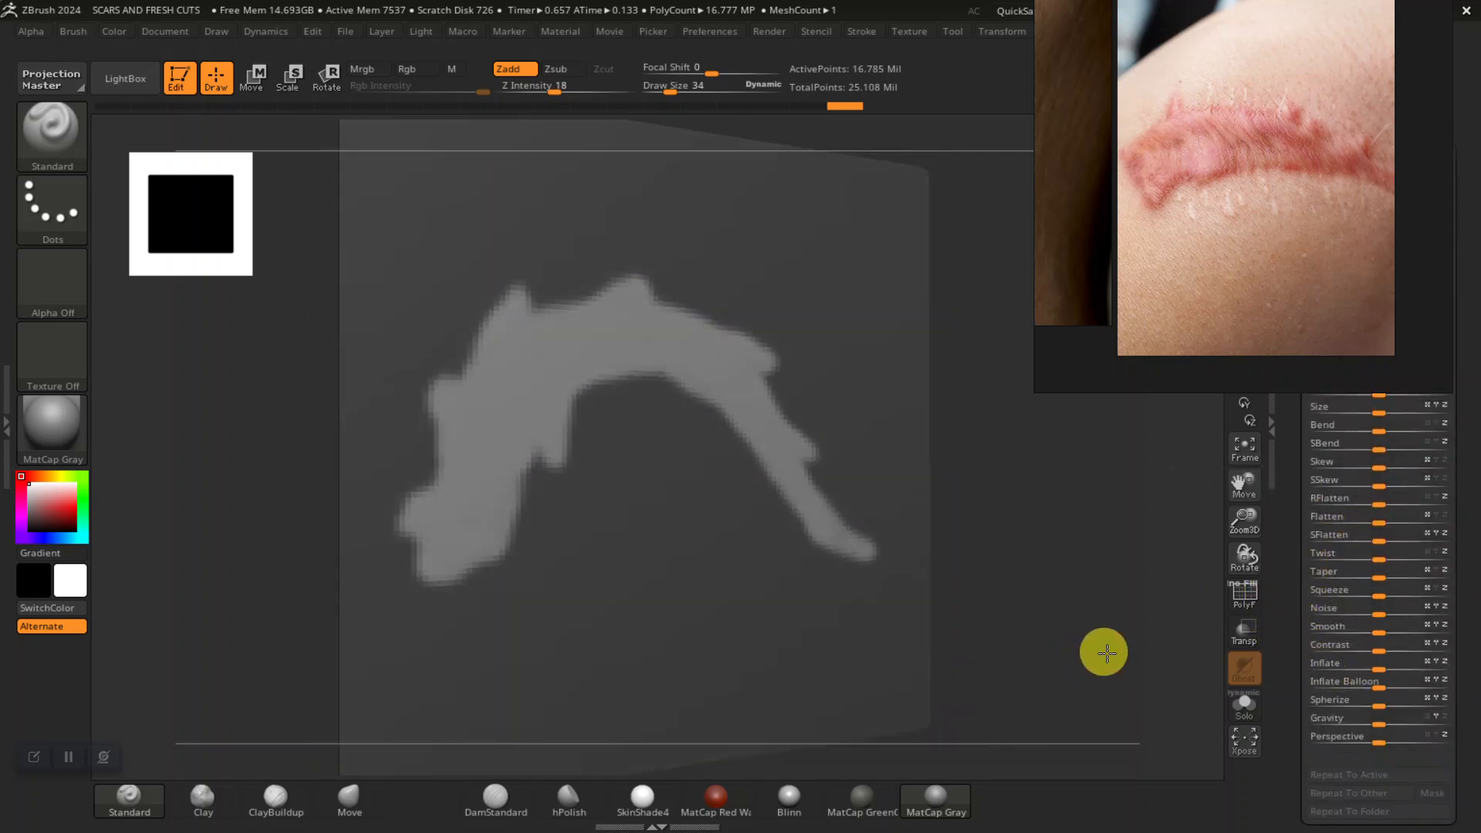
left_click(1380, 670)
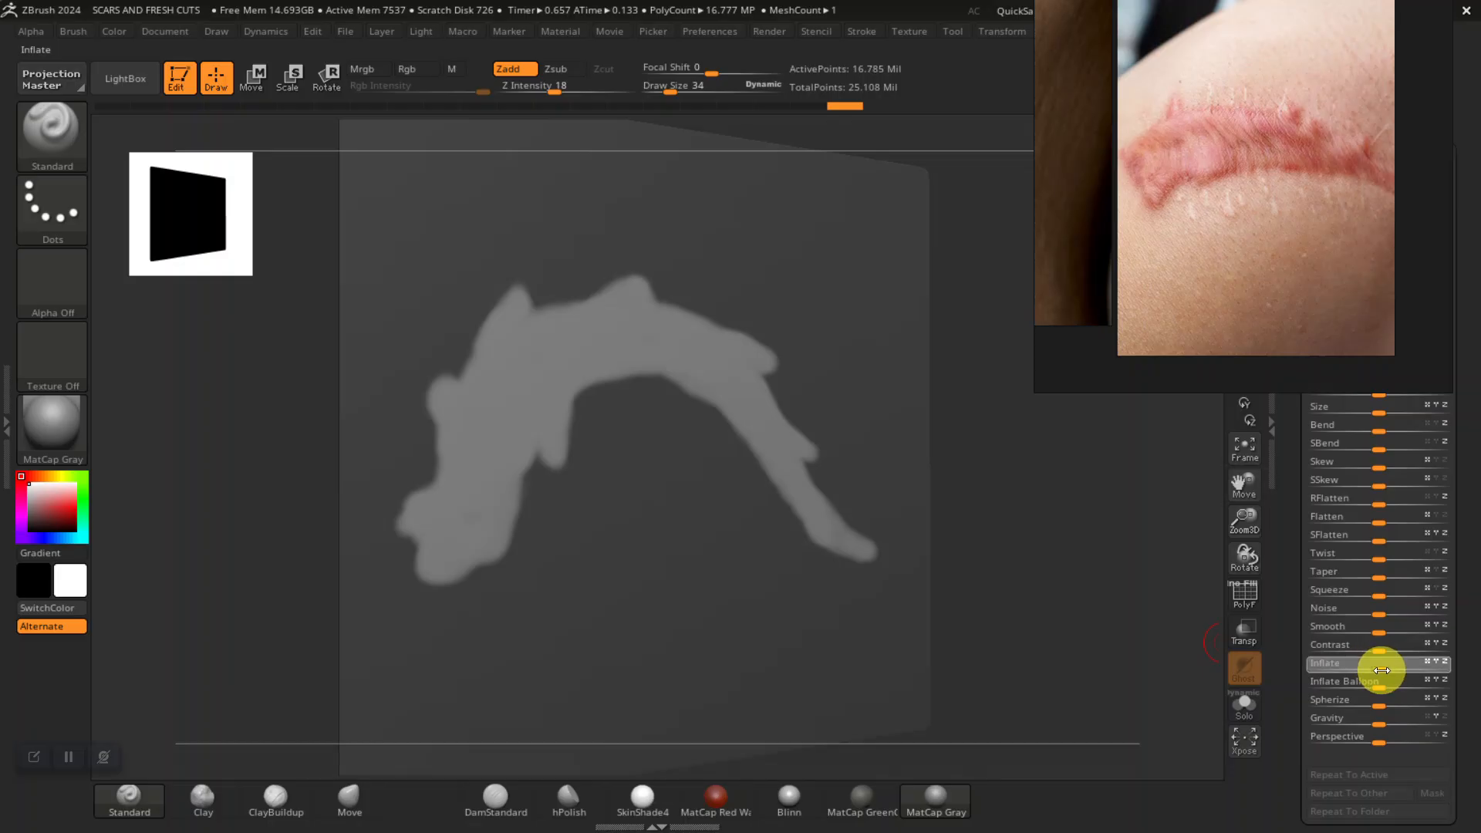
left_click_drag(1388, 668, 1389, 668)
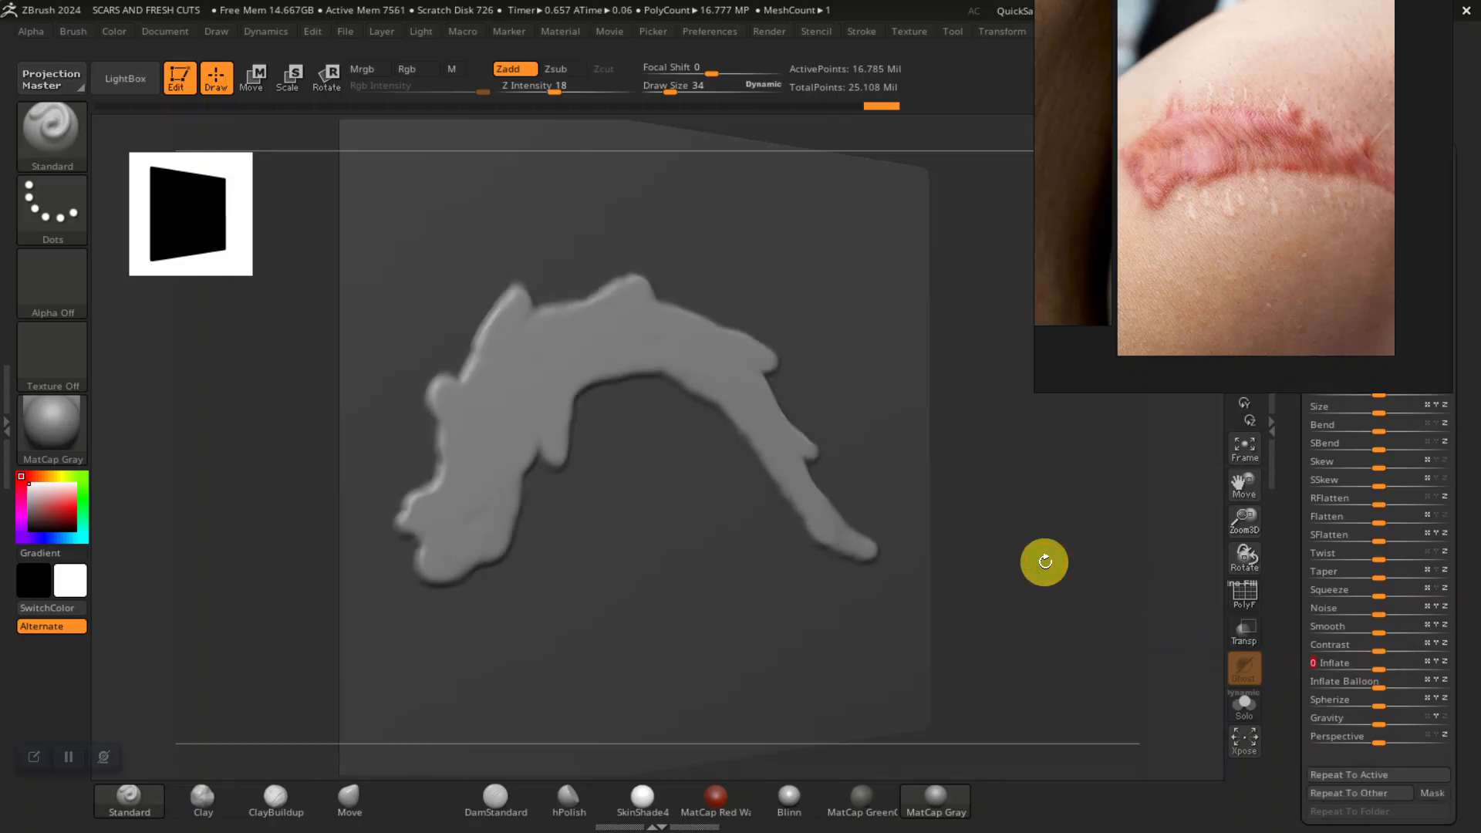
Step: Step the plane down to its lower subdivision levels and blur the mask around the raised scar
mouse_move(1055, 550)
left_mouse_down()
mouse_move(1032, 542)
mouse_move(1041, 562)
mouse_move(938, 496)
mouse_move(1001, 532)
left_mouse_up()
left_click(1038, 530, "ctrl")
key("shift+d")
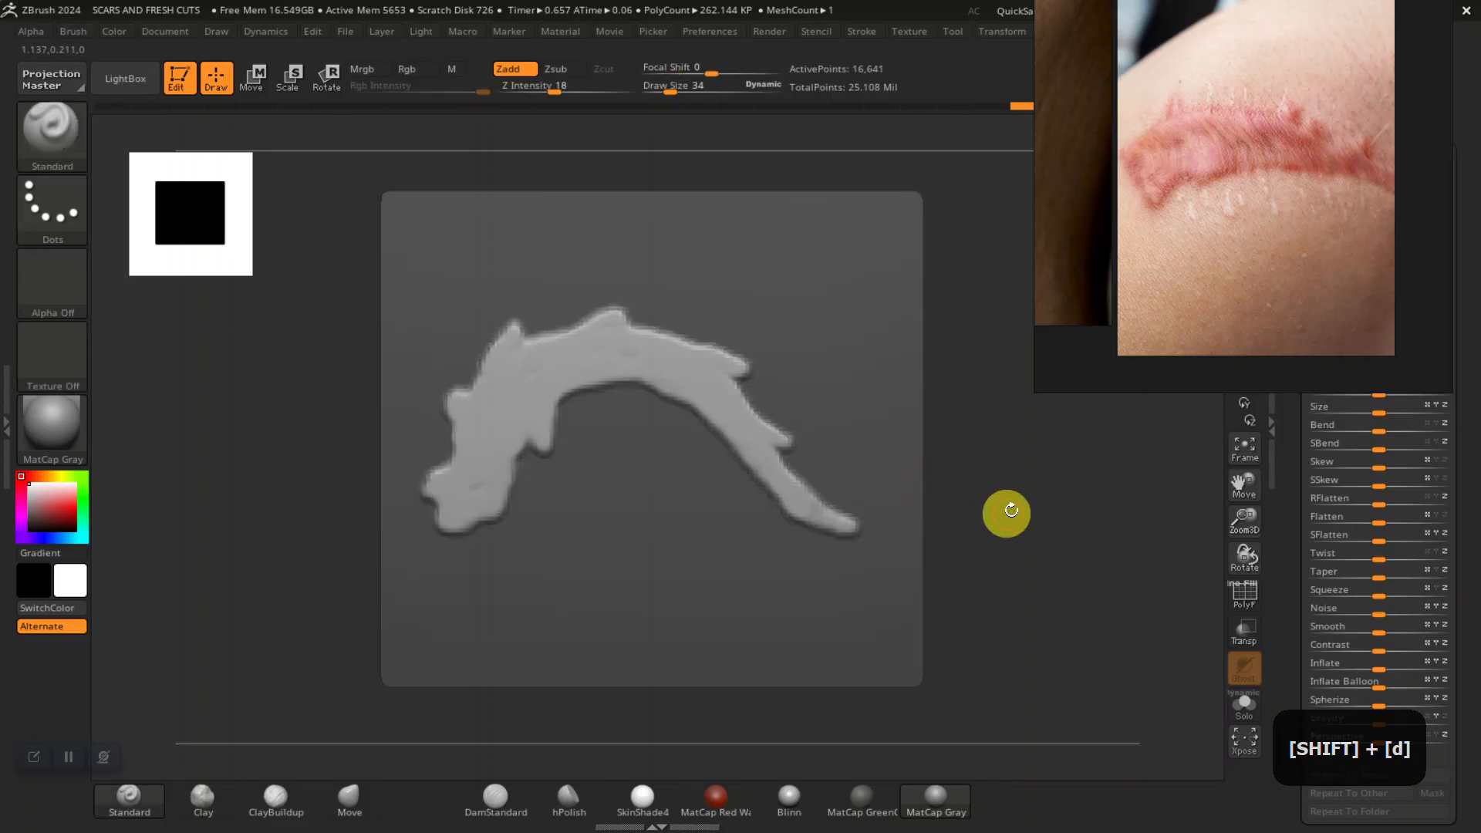
left_click_drag(1005, 513, 993, 503, "alt")
key("shift+d")
left_click(895, 424, "ctrl")
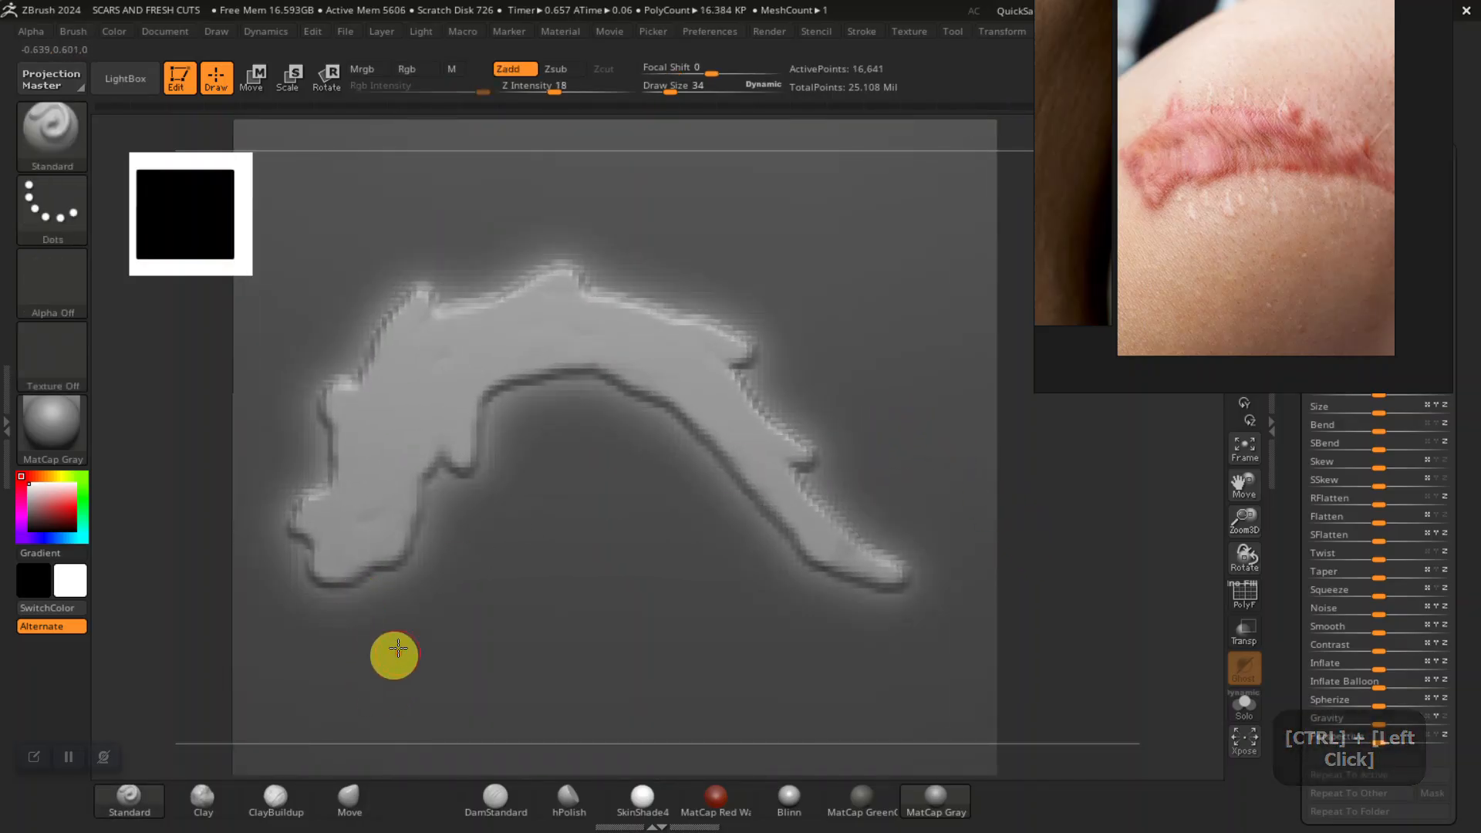
Step: Raise the plane's subdivision level and smooth the raised scar's edges with the Smooth brush at draw size 58
key("d")
key("d")
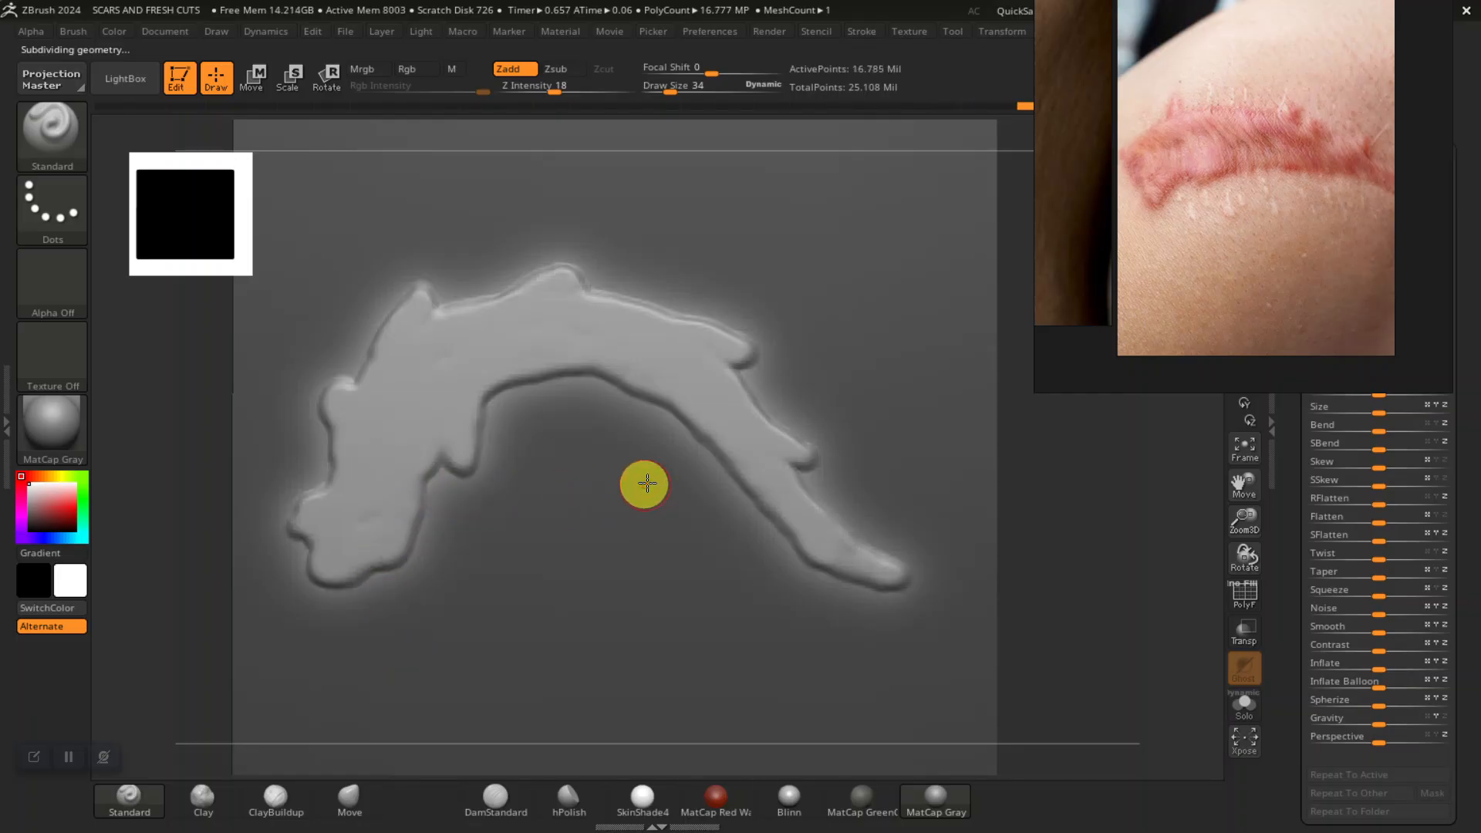
mouse_move(476, 419)
left_mouse_down("shift")
mouse_move(487, 399)
mouse_move(651, 407)
mouse_move(601, 367)
mouse_move(460, 429)
mouse_move(413, 522)
mouse_move(336, 384)
mouse_move(463, 364)
left_mouse_up("shift")
key("shift+d")
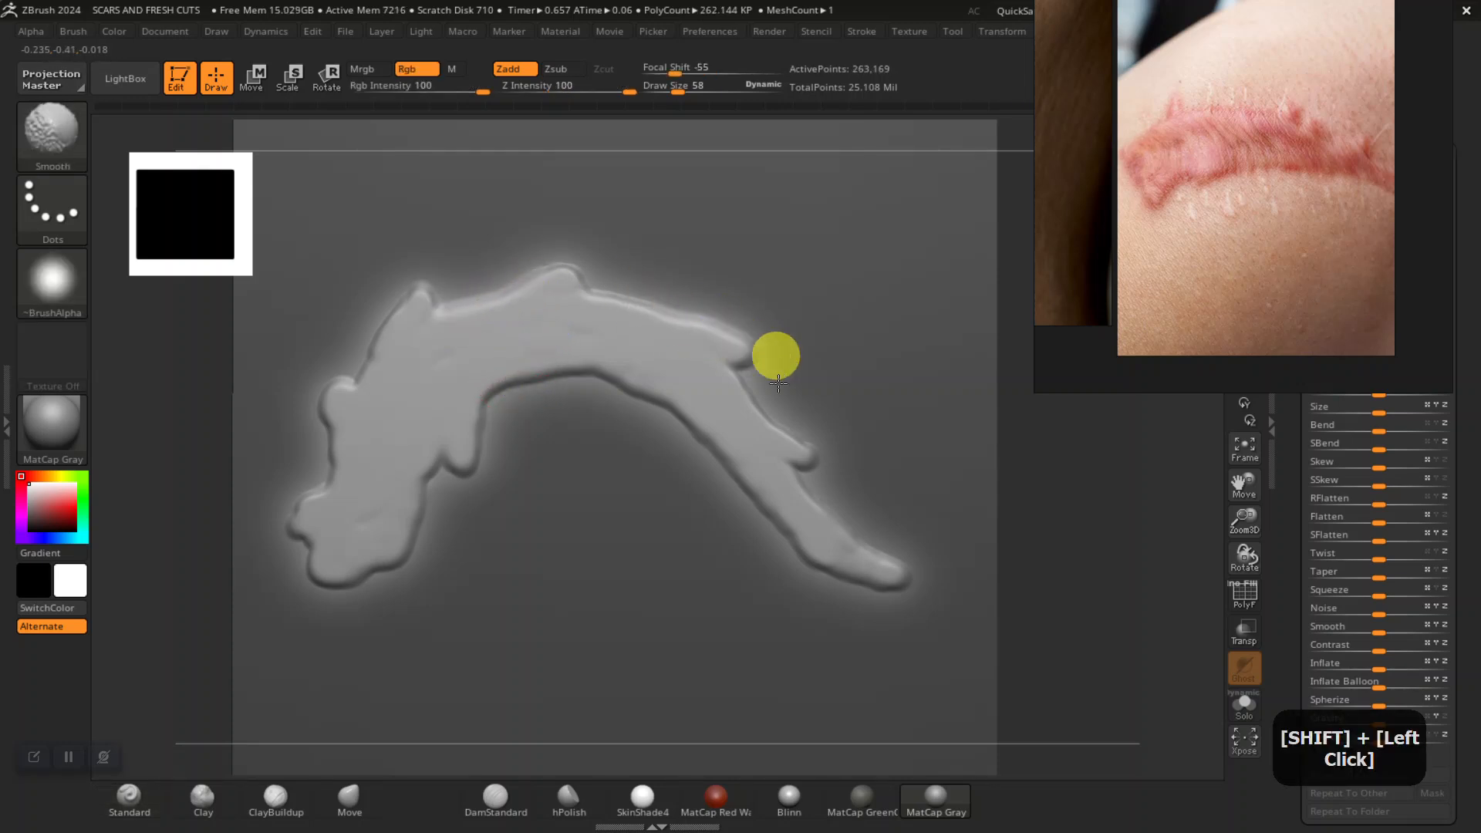
left_click_drag(776, 527, 420, 483, "shift")
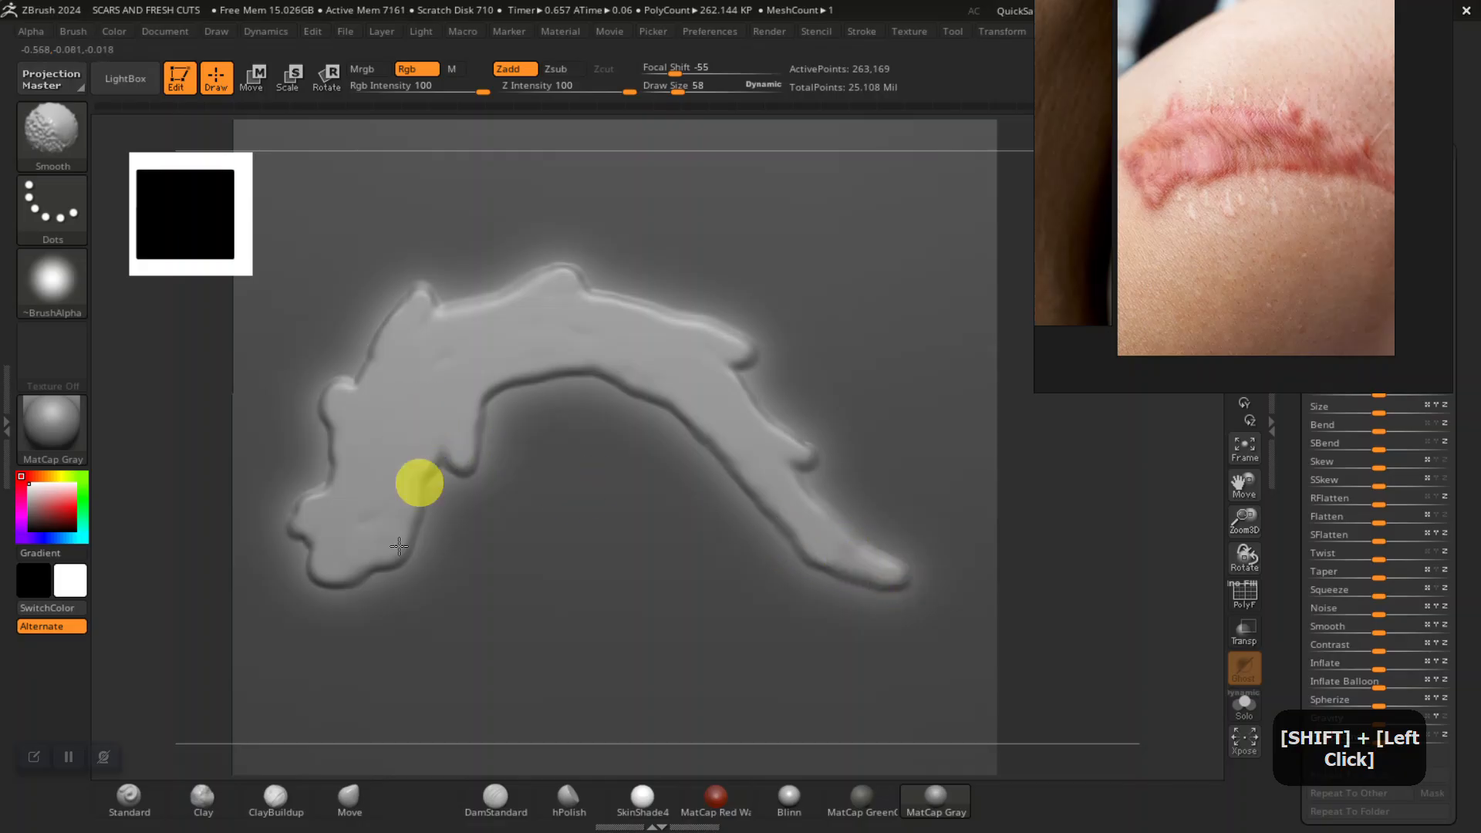
left_click_drag(312, 403, 447, 456, "shift")
left_click_drag(1029, 476, 1157, 476)
mouse_move(455, 363)
left_mouse_down("shift")
mouse_move(465, 307)
mouse_move(628, 383)
mouse_move(489, 390)
mouse_move(509, 391)
left_mouse_up("shift")
mouse_move(915, 501)
left_mouse_down()
mouse_move(879, 508)
mouse_move(922, 486)
mouse_move(986, 495)
left_mouse_up()
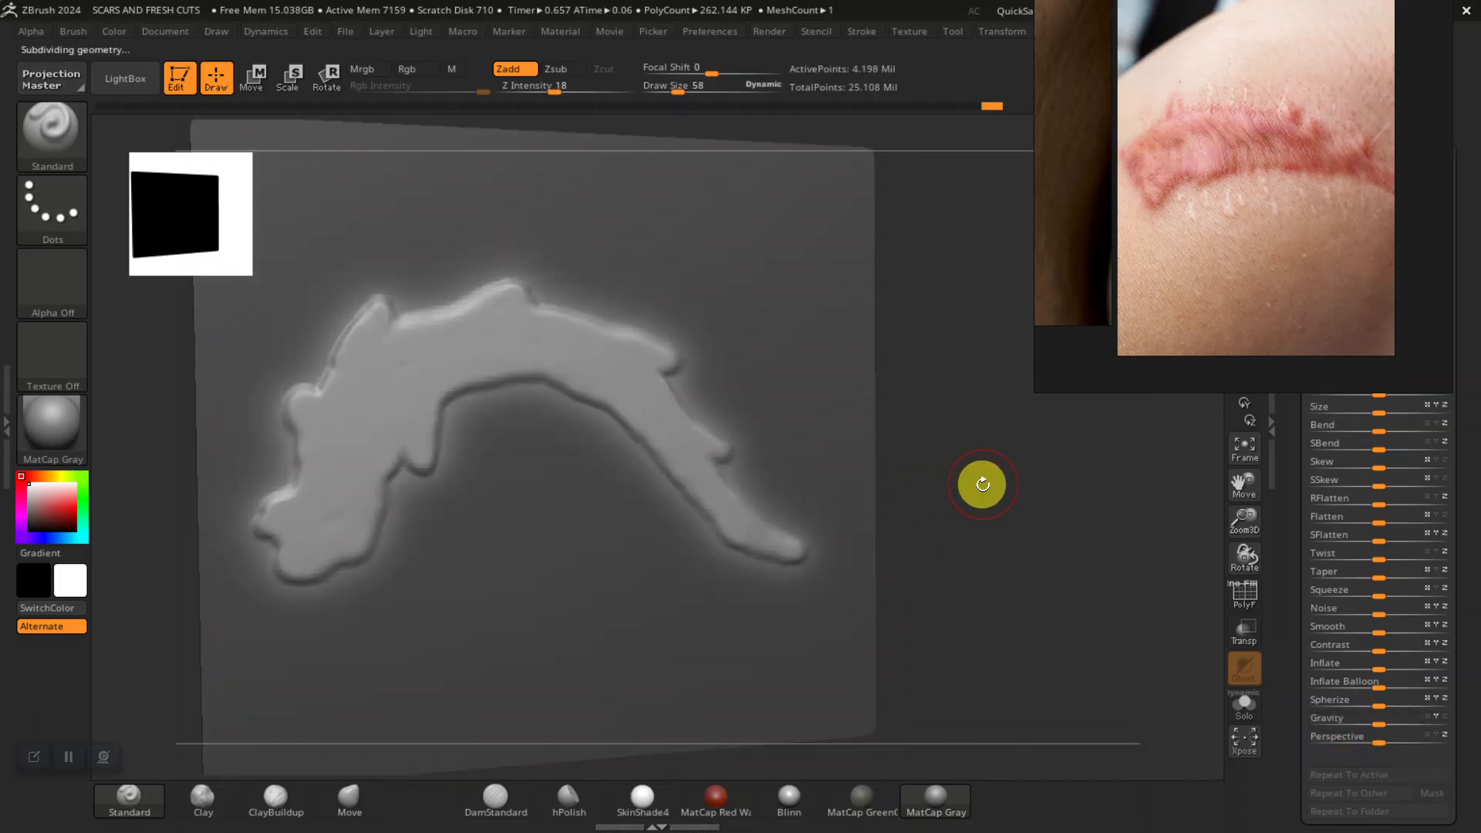
left_click_drag(1003, 528, 1087, 513, "shift")
Step: Build up crosswise fibrous strokes over the scar's lower left end with the ClayBuildup brush at draw size 30
left_click(289, 794)
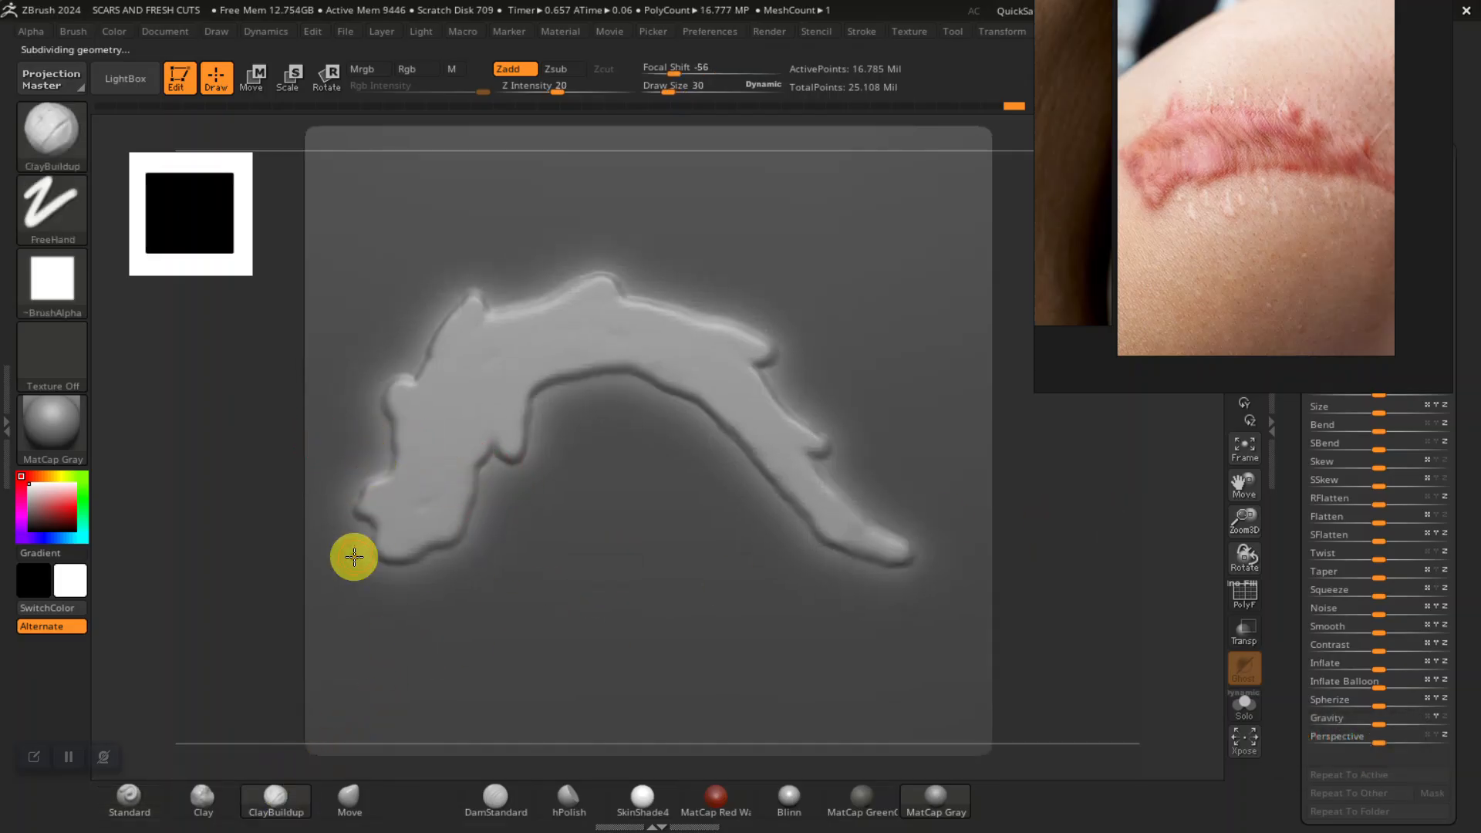
left_click_drag(189, 516, 486, 519, "alt")
mouse_move(397, 495)
left_mouse_down()
mouse_move(400, 586)
mouse_move(449, 599)
left_mouse_up()
mouse_move(361, 506)
left_mouse_down()
mouse_move(440, 470)
mouse_move(493, 569)
mouse_move(590, 519)
mouse_move(412, 442)
mouse_move(557, 596)
left_mouse_up()
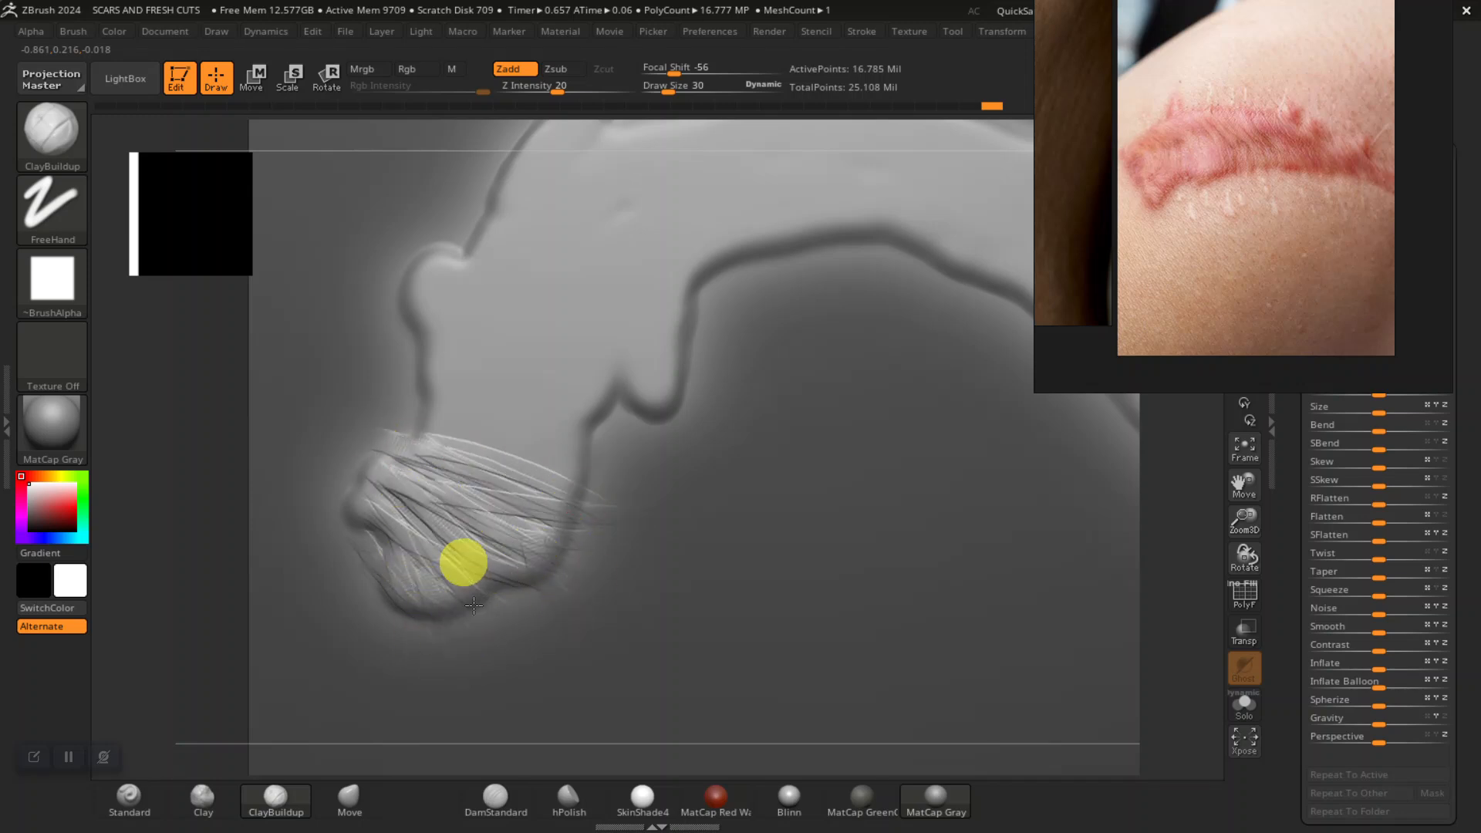
mouse_move(430, 434)
left_mouse_down()
mouse_move(380, 406)
mouse_move(463, 426)
mouse_move(526, 402)
mouse_move(378, 317)
mouse_move(613, 308)
mouse_move(408, 232)
mouse_move(541, 312)
left_mouse_up()
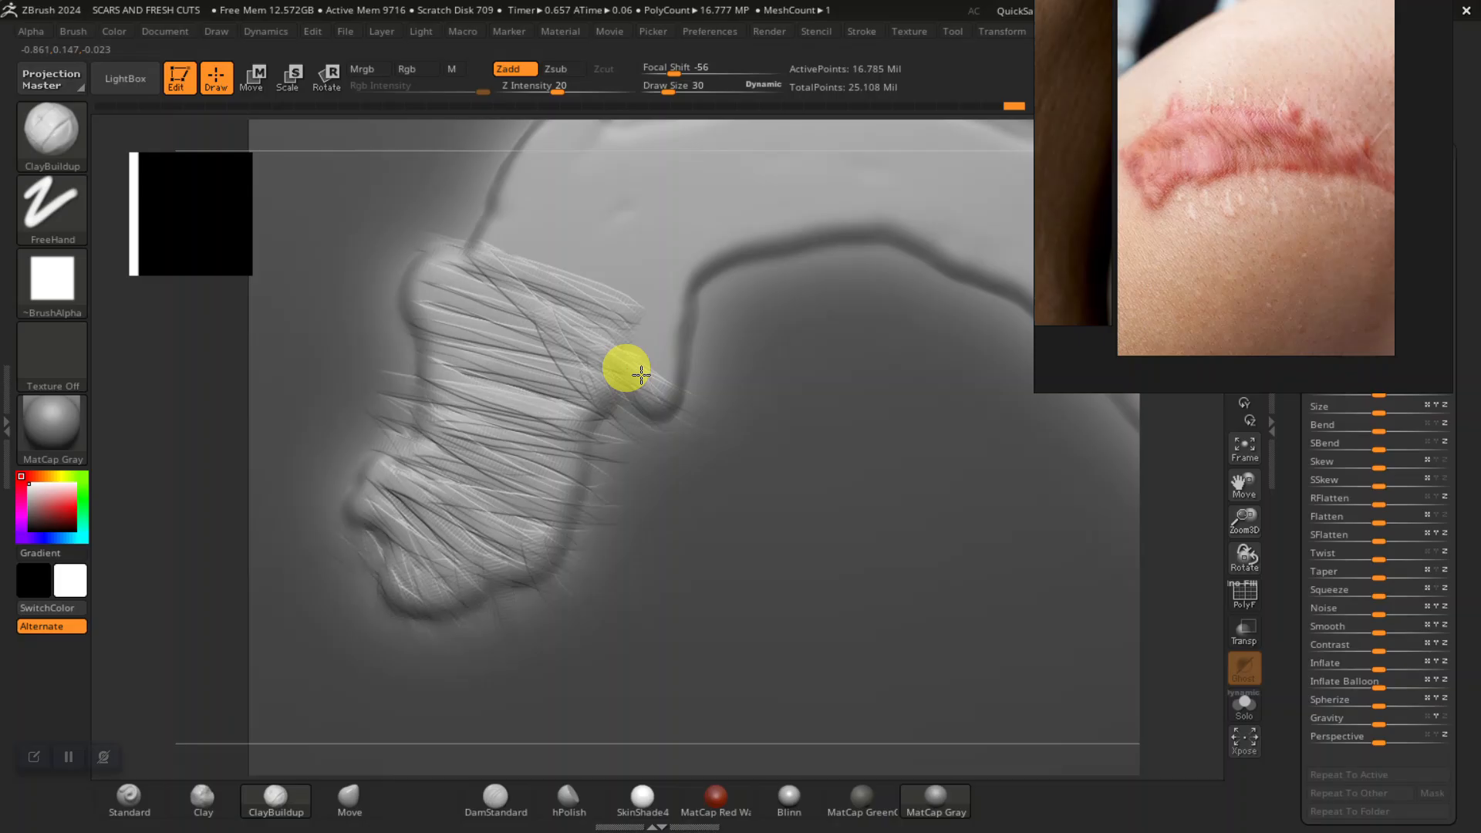
mouse_move(634, 306)
left_mouse_down()
mouse_move(598, 261)
mouse_move(658, 264)
mouse_move(497, 240)
left_mouse_up()
Step: Continue the crosswise ClayBuildup strokes around the scar's upper left bend and over the top of the arch
left_click_drag(151, 456, 175, 596, "alt")
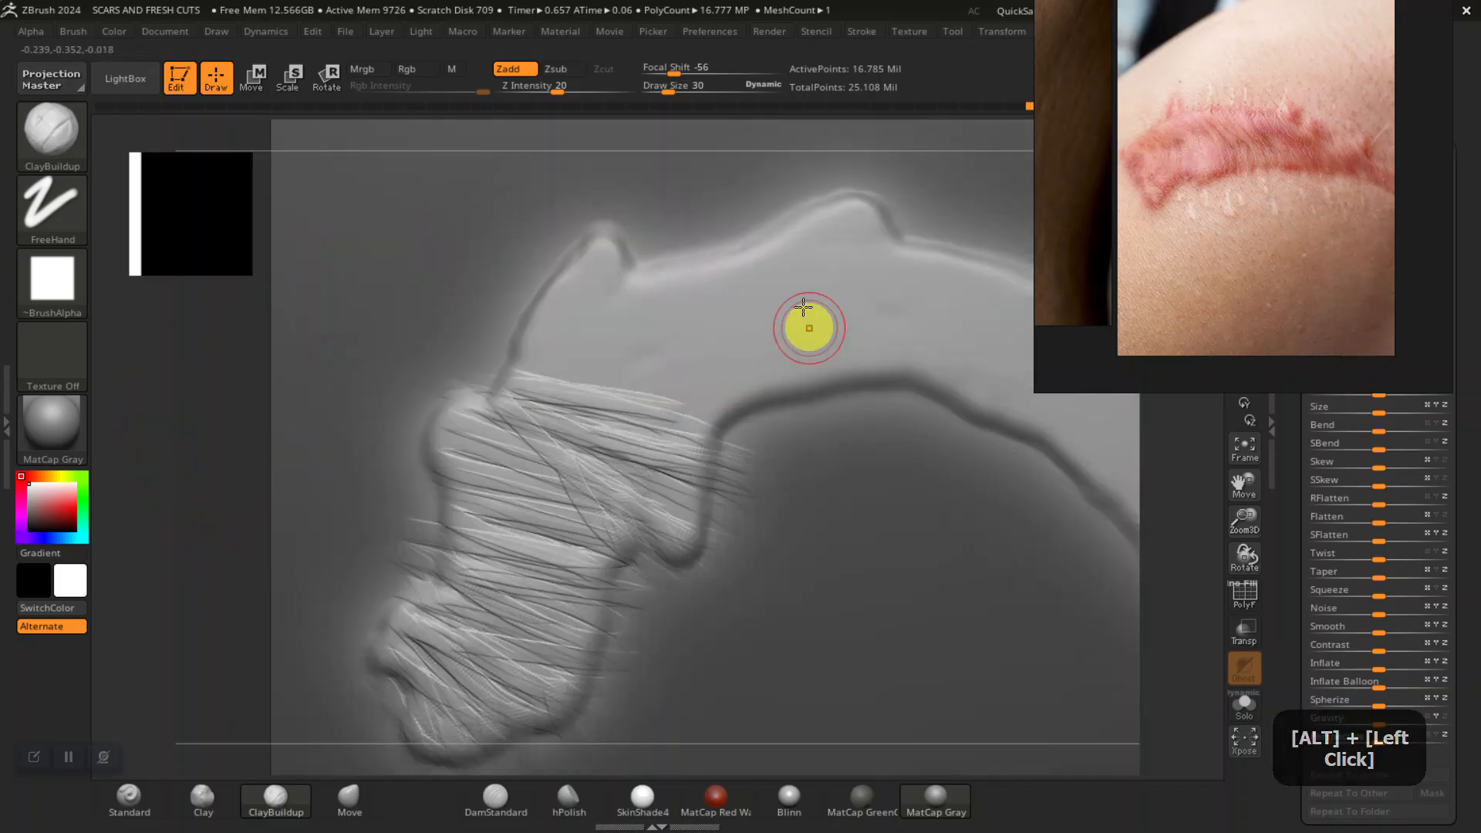
mouse_move(534, 333)
left_mouse_down()
mouse_move(692, 388)
mouse_move(720, 373)
mouse_move(589, 383)
mouse_move(649, 381)
left_mouse_up()
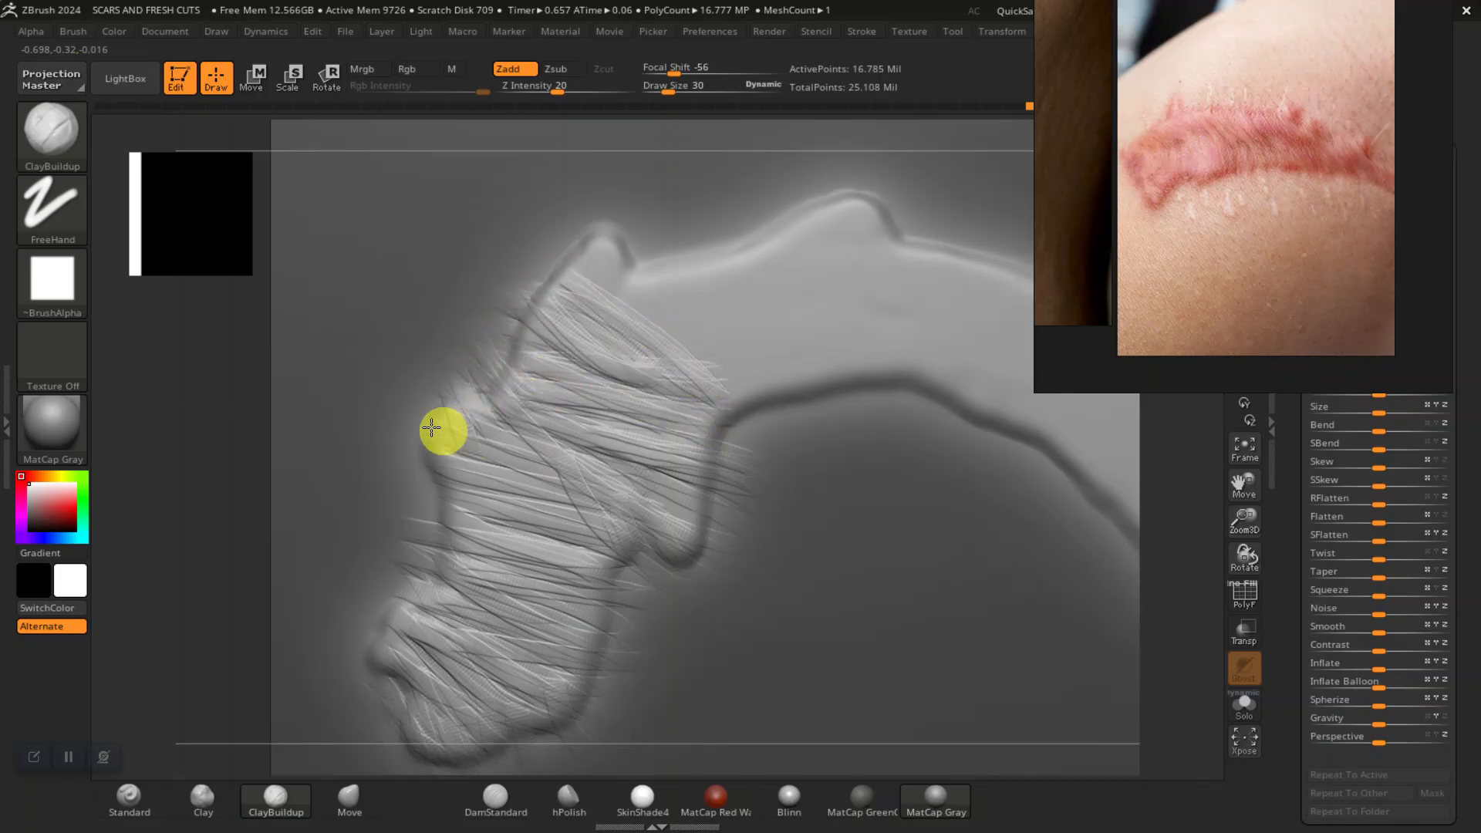
mouse_move(589, 271)
left_mouse_down()
mouse_move(644, 333)
mouse_move(601, 255)
mouse_move(718, 403)
left_mouse_up()
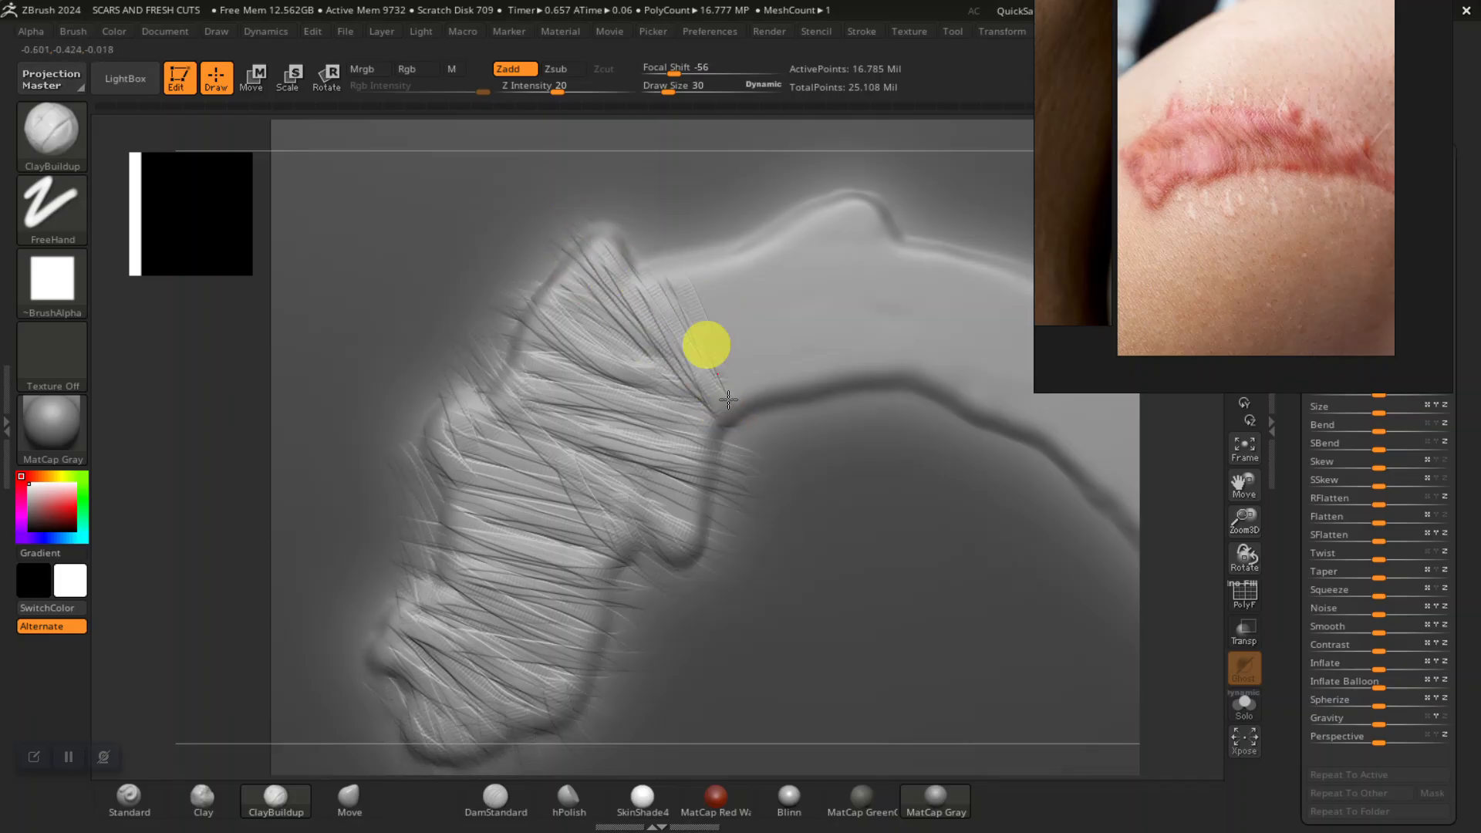
mouse_move(725, 318)
left_mouse_down()
mouse_move(682, 231)
mouse_move(690, 210)
left_mouse_up()
mouse_move(739, 268)
left_mouse_down()
mouse_move(777, 290)
mouse_move(823, 423)
mouse_move(820, 360)
left_mouse_up()
mouse_move(792, 252)
left_mouse_down()
mouse_move(733, 241)
mouse_move(753, 340)
mouse_move(823, 334)
mouse_move(871, 157)
mouse_move(869, 364)
mouse_move(989, 255)
left_mouse_up()
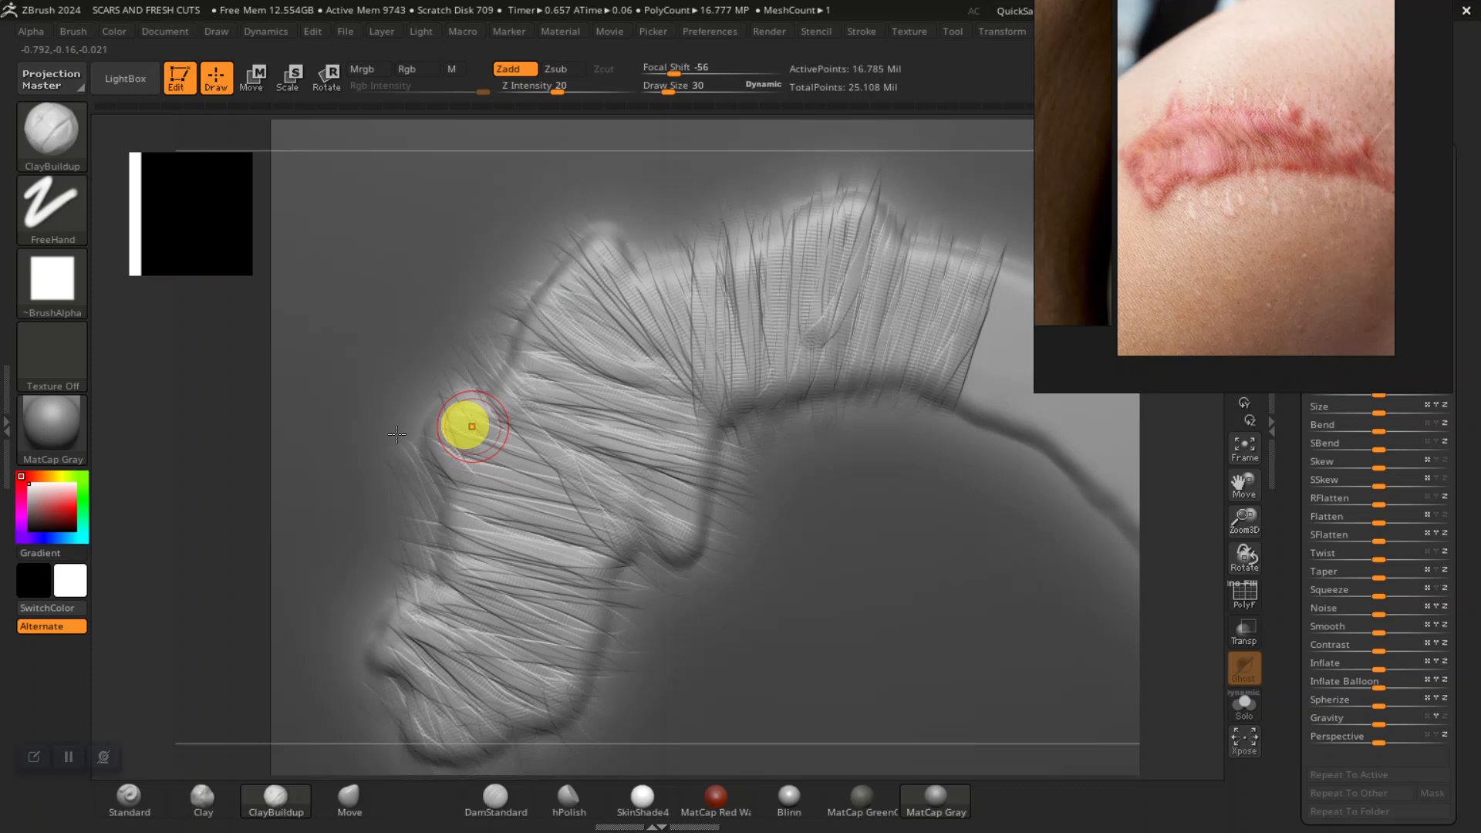
Step: Cover the scar's right arm down to its tip with crosswise ClayBuildup strokes and reinforce a few on the arch
mouse_move(229, 512)
left_mouse_down("alt")
mouse_move(149, 519)
mouse_move(1021, 569)
left_mouse_up("alt")
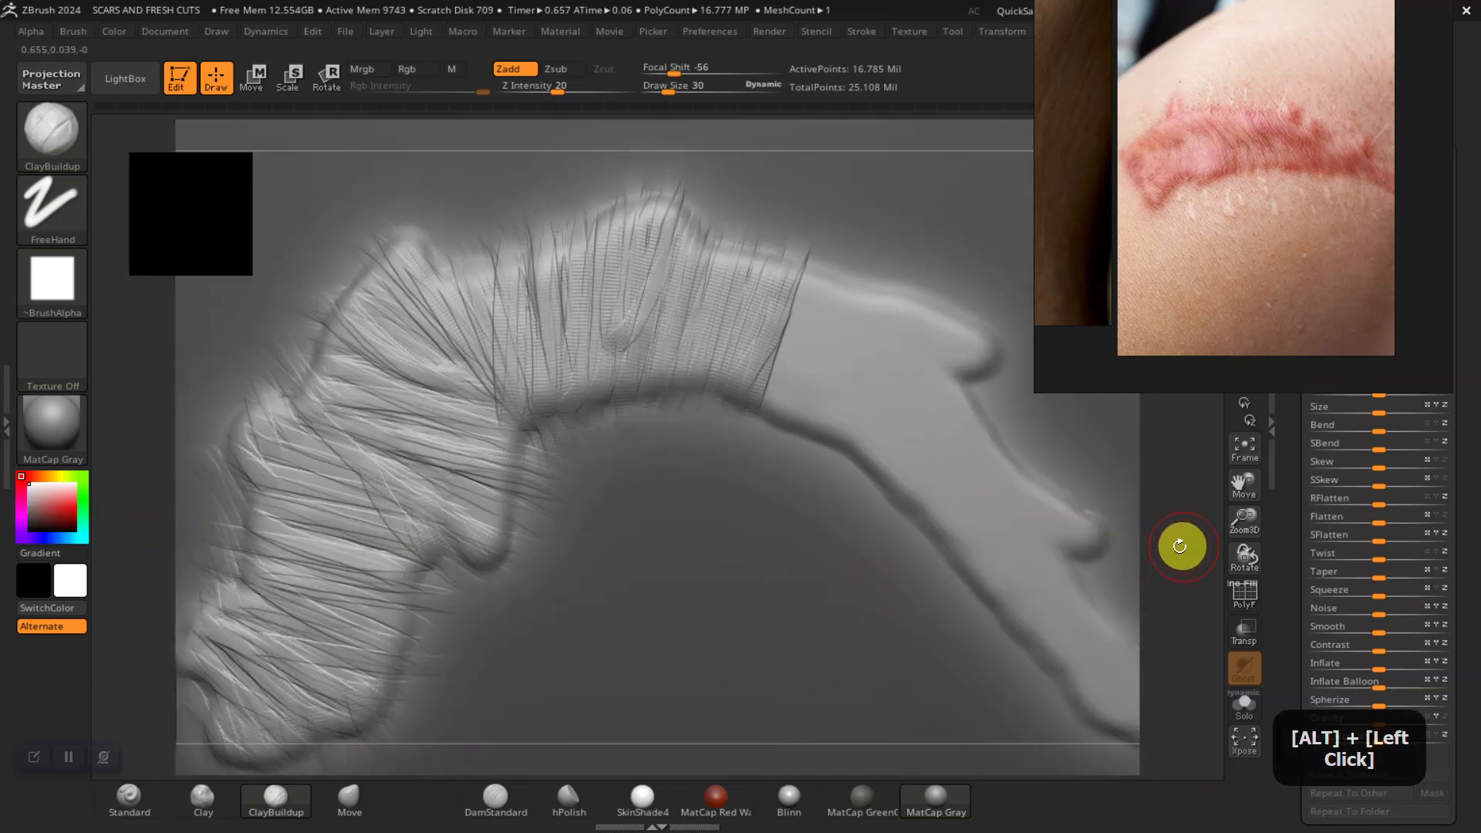
left_click_drag(1180, 545, 1043, 539, "alt")
mouse_move(650, 316)
left_mouse_down()
mouse_move(657, 245)
mouse_move(639, 424)
left_mouse_up()
mouse_move(677, 330)
left_mouse_down()
mouse_move(753, 257)
mouse_move(707, 386)
mouse_move(783, 304)
mouse_move(783, 337)
mouse_move(878, 223)
mouse_move(789, 406)
mouse_move(868, 310)
mouse_move(865, 375)
mouse_move(796, 572)
mouse_move(951, 595)
left_mouse_up()
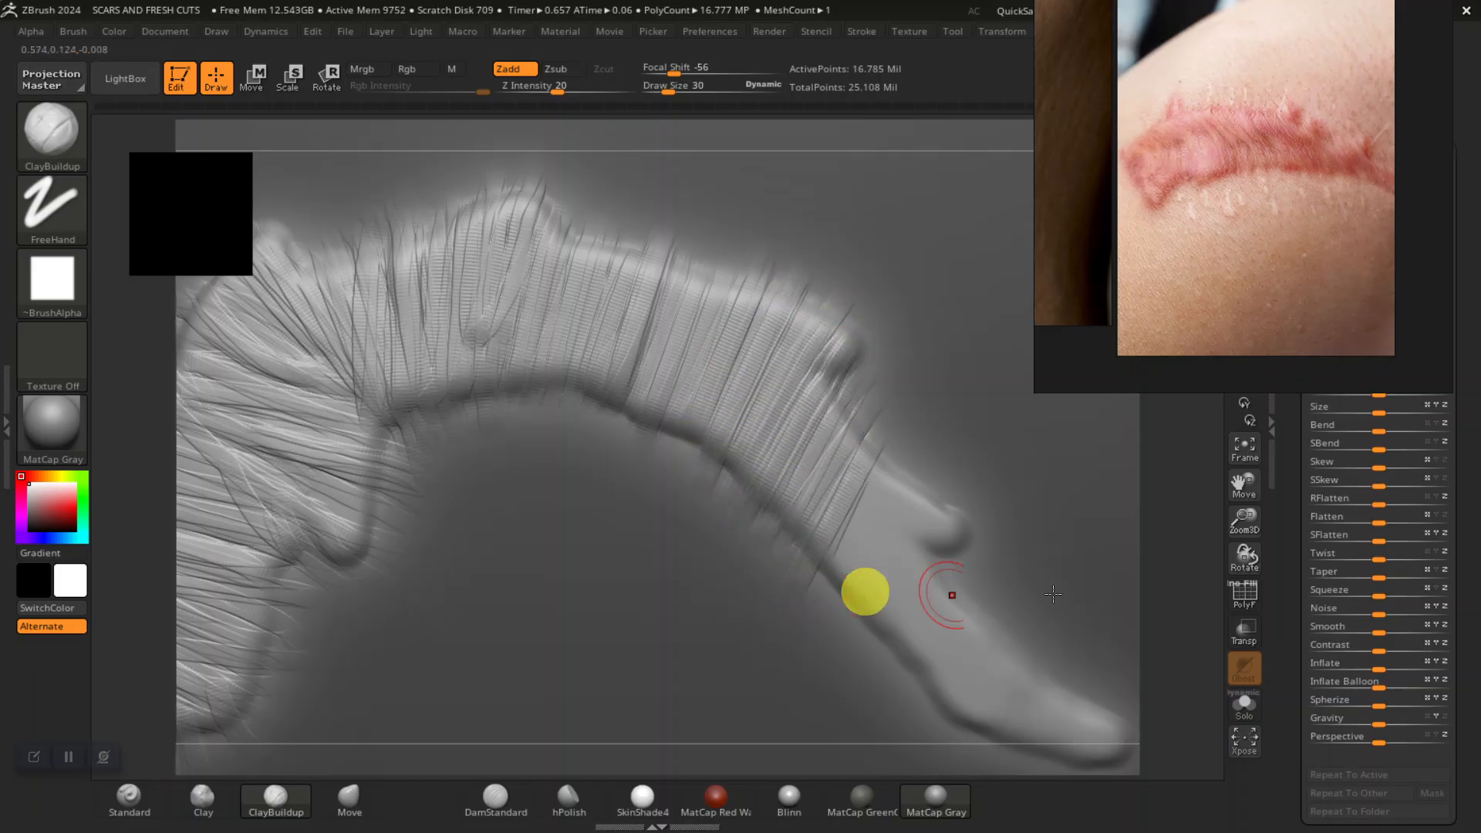
left_click_drag(1192, 582, 1081, 536, "alt")
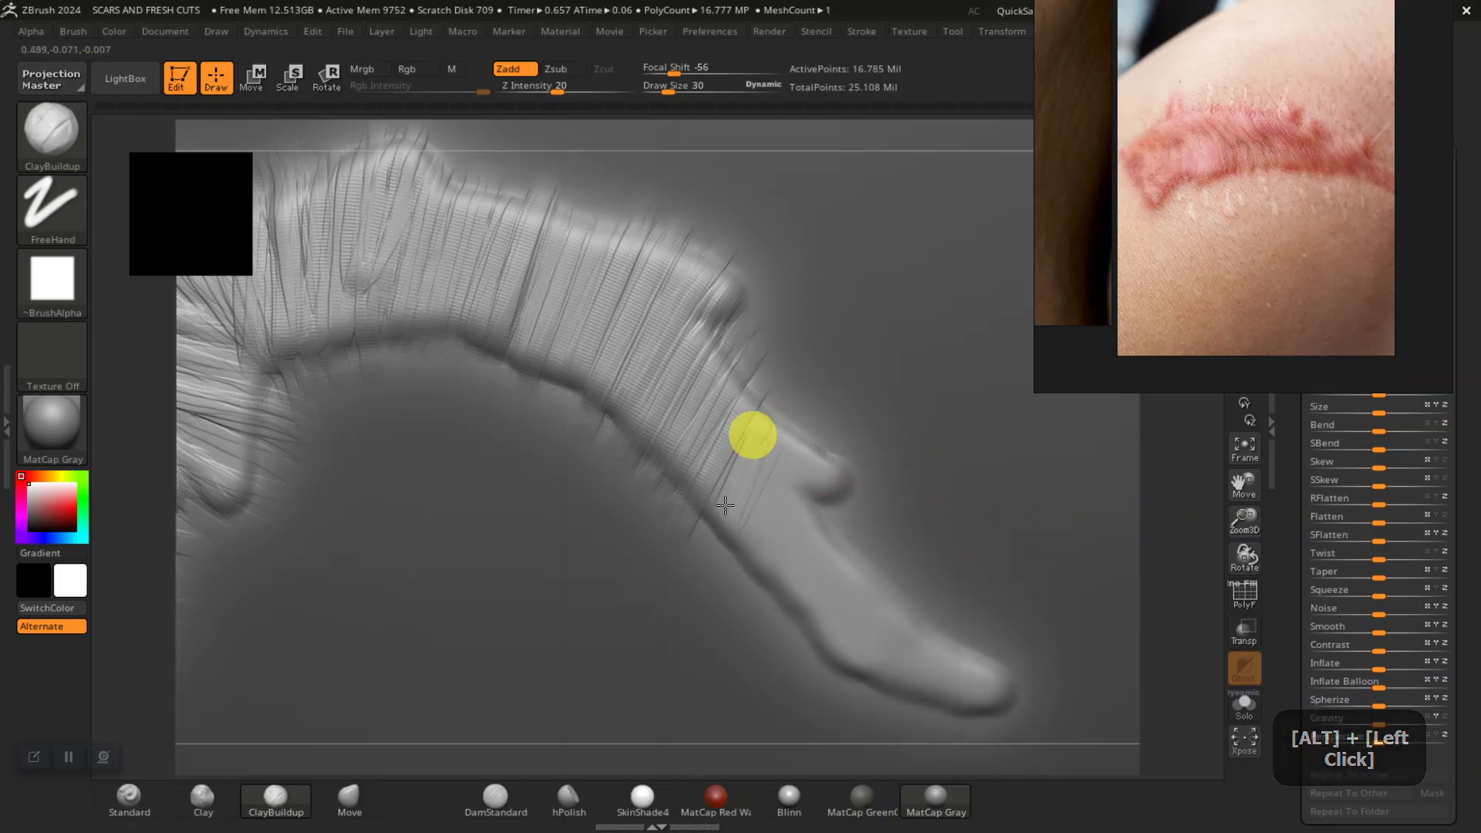
mouse_move(723, 570)
left_mouse_down()
mouse_move(751, 478)
mouse_move(738, 539)
mouse_move(780, 488)
mouse_move(764, 634)
mouse_move(856, 496)
mouse_move(800, 680)
left_mouse_up()
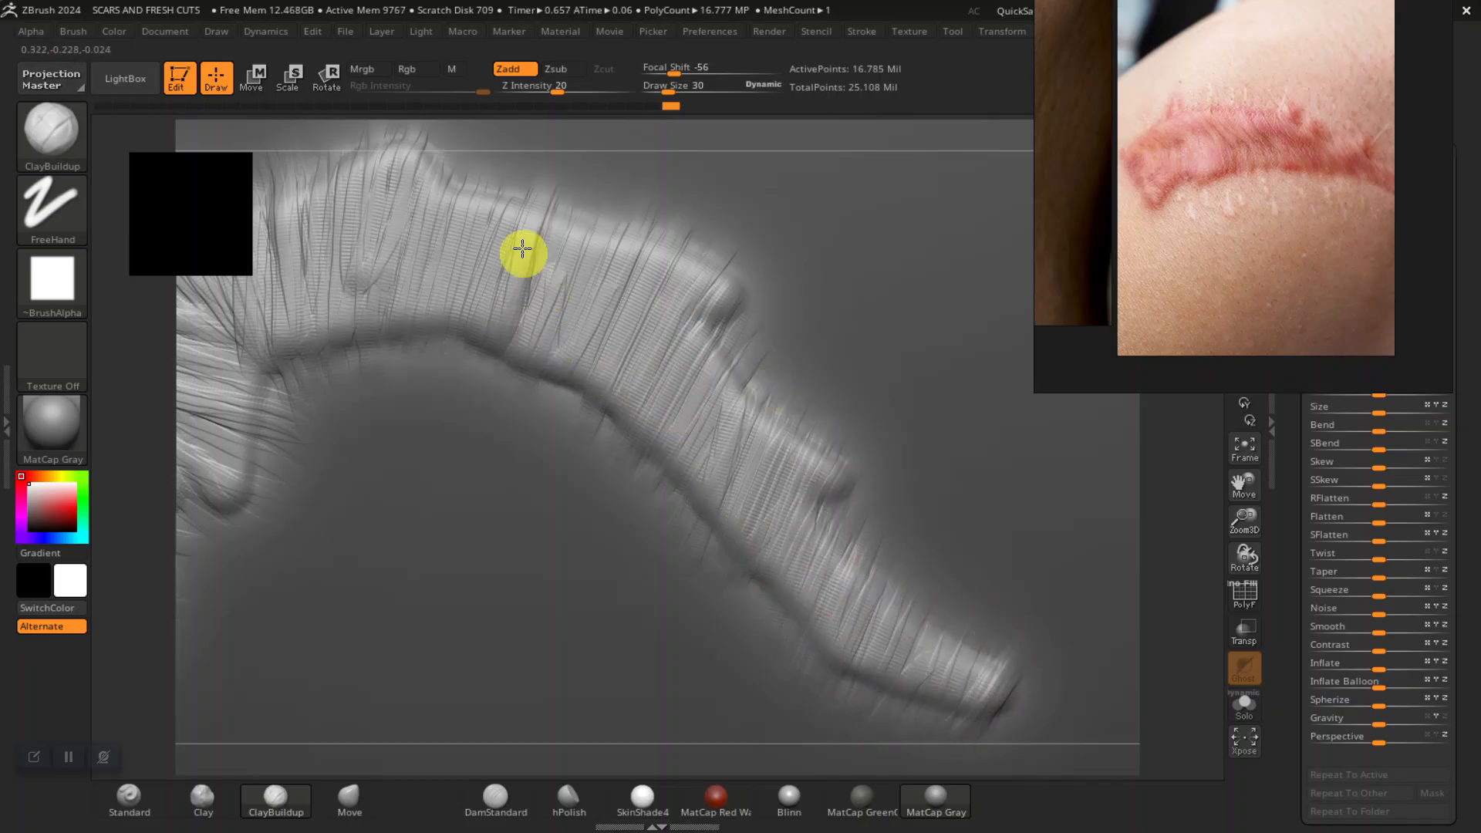
left_click_drag(562, 241, 549, 343)
left_click_drag(439, 185, 431, 305)
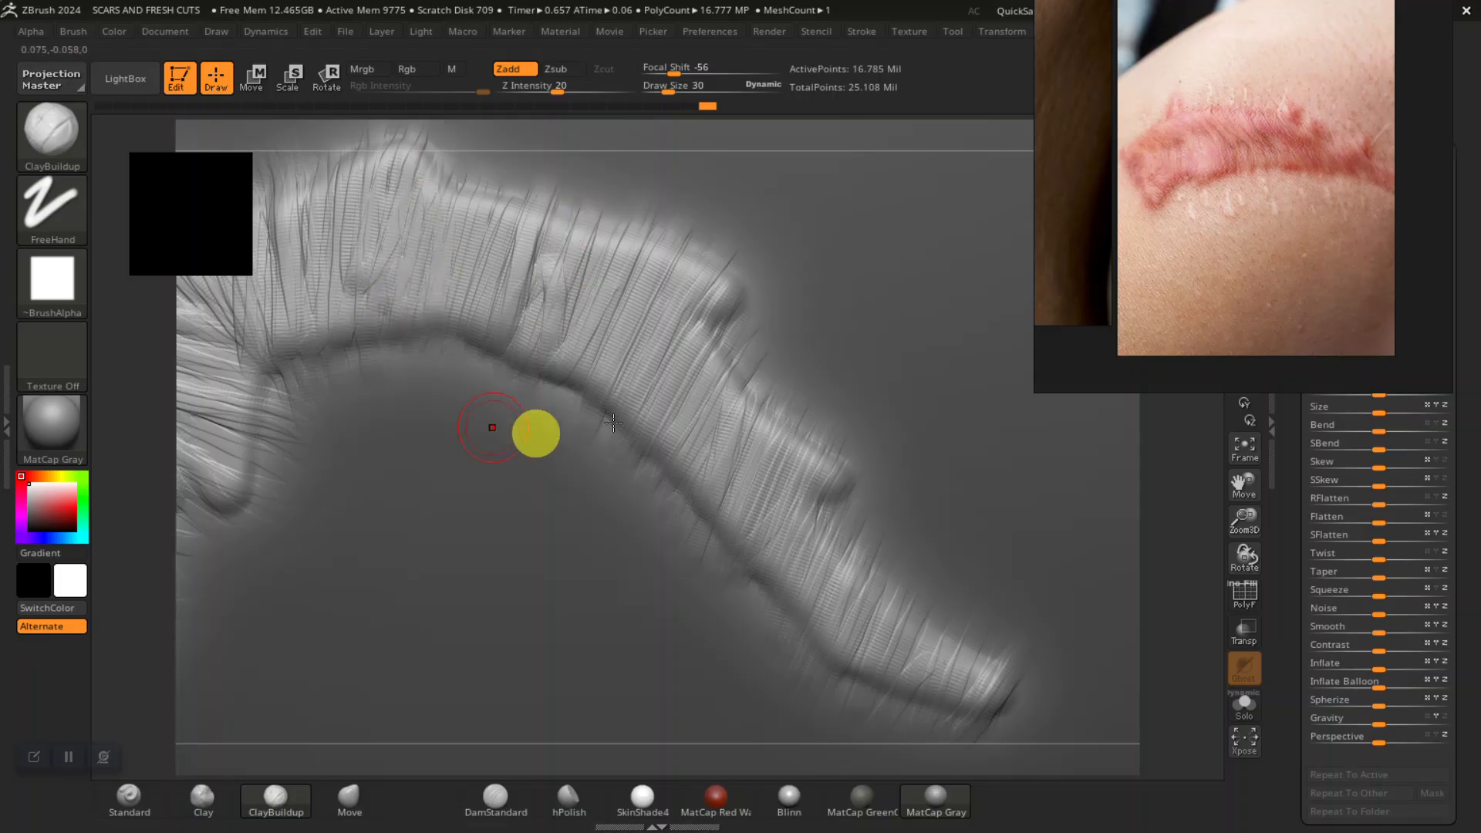
Step: Soften the clay strokes along the whole scar with the Smooth brush, enlarging it from draw size 50 to 62
mouse_move(1163, 510)
left_mouse_down("alt")
mouse_move(995, 478)
mouse_move(815, 482)
left_mouse_up("alt")
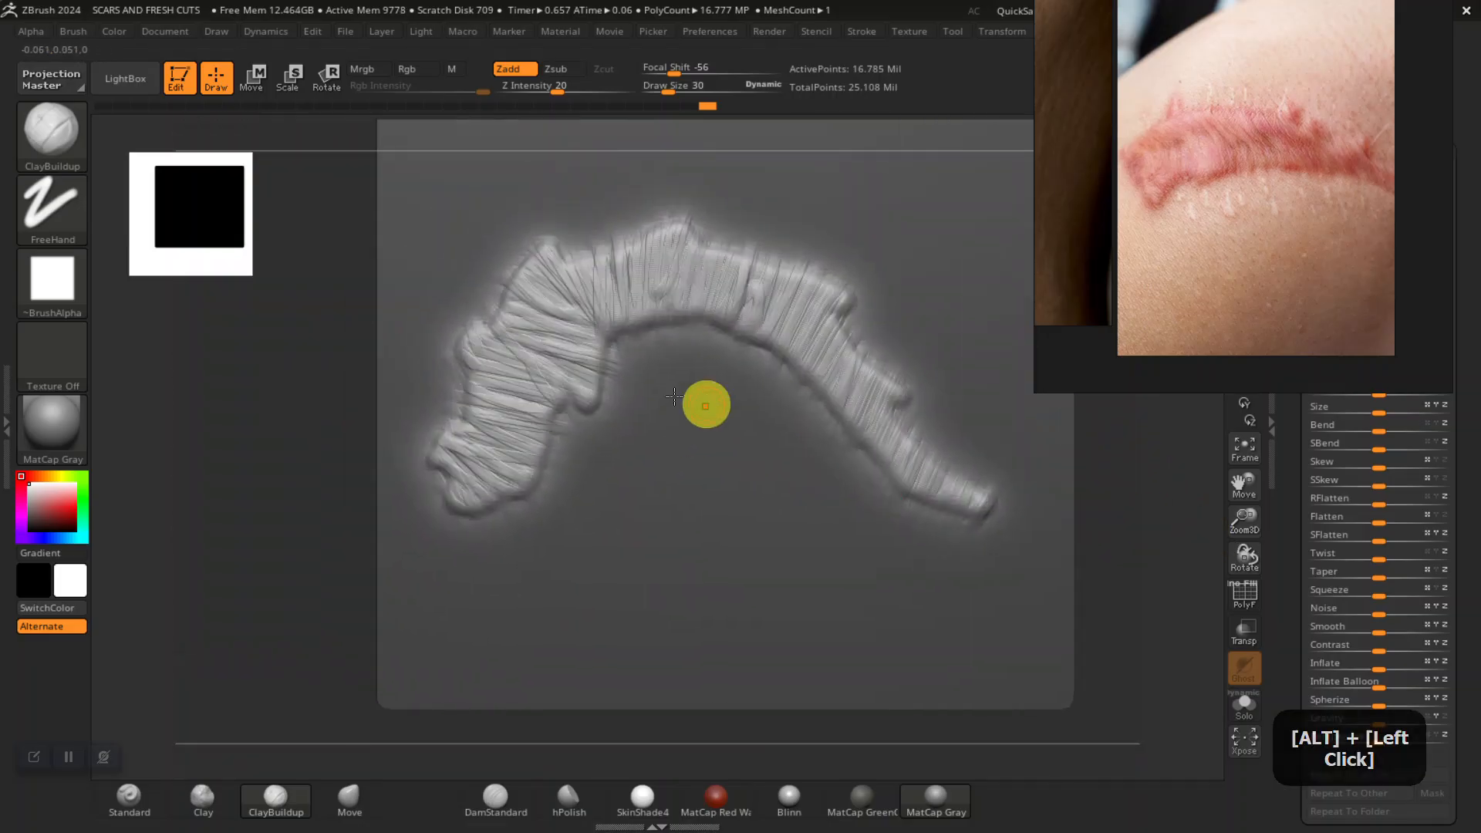
mouse_move(287, 462)
left_mouse_down("alt")
mouse_move(365, 438)
mouse_move(439, 560)
mouse_move(322, 511)
mouse_move(198, 489)
mouse_move(682, 180)
left_mouse_up("alt")
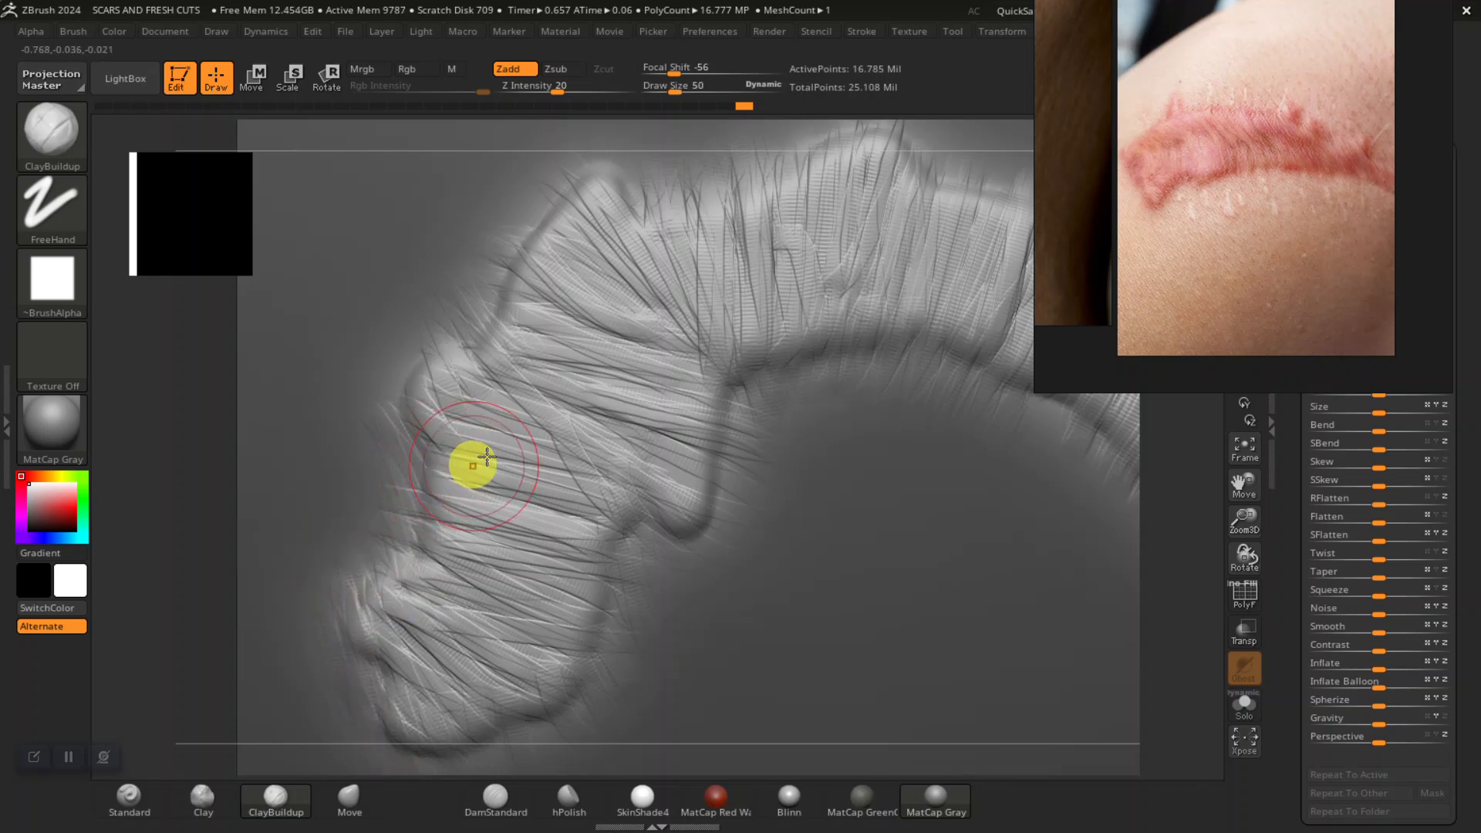
mouse_move(578, 413)
left_mouse_down("shift")
mouse_move(516, 397)
mouse_move(451, 661)
mouse_move(466, 615)
mouse_move(363, 620)
left_mouse_up("shift")
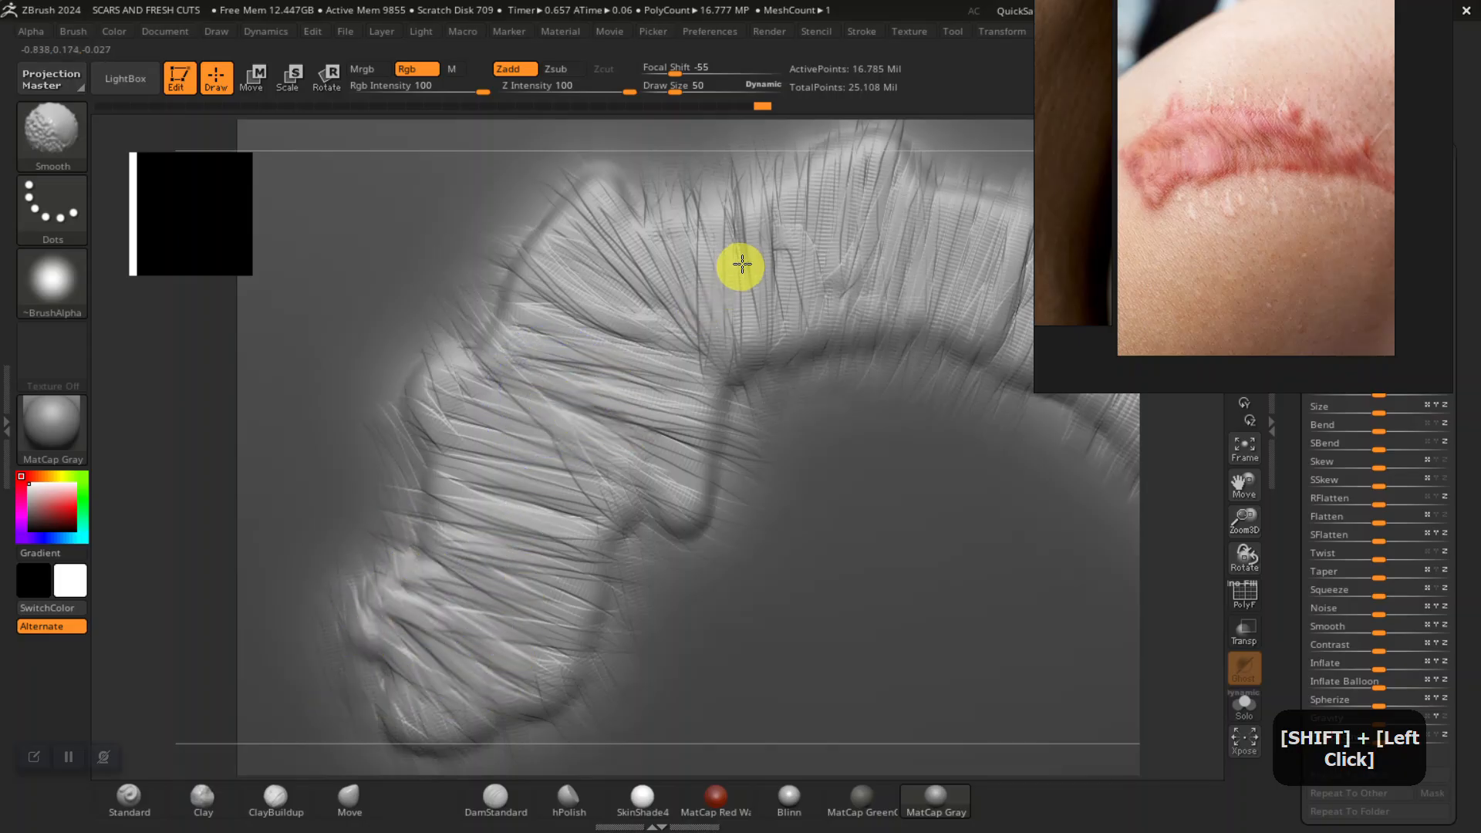
mouse_move(160, 533)
left_mouse_down("alt")
mouse_move(160, 515)
mouse_move(165, 559)
left_mouse_up("alt")
mouse_move(635, 378)
left_mouse_down("shift")
mouse_move(795, 408)
mouse_move(612, 419)
mouse_move(430, 488)
mouse_move(473, 429)
mouse_move(525, 491)
left_mouse_up("shift")
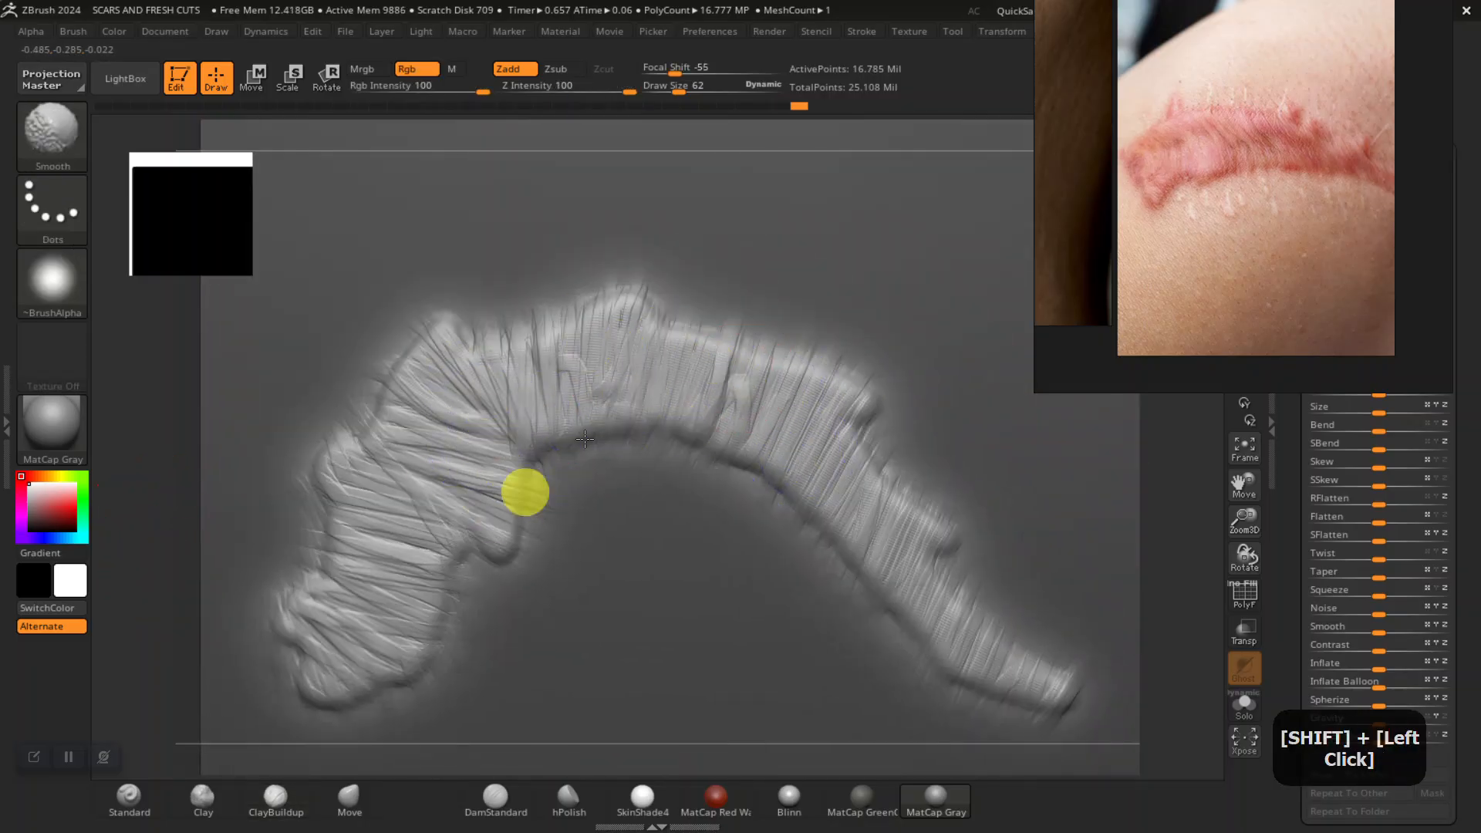
left_click_drag(868, 595, 923, 591, "shift")
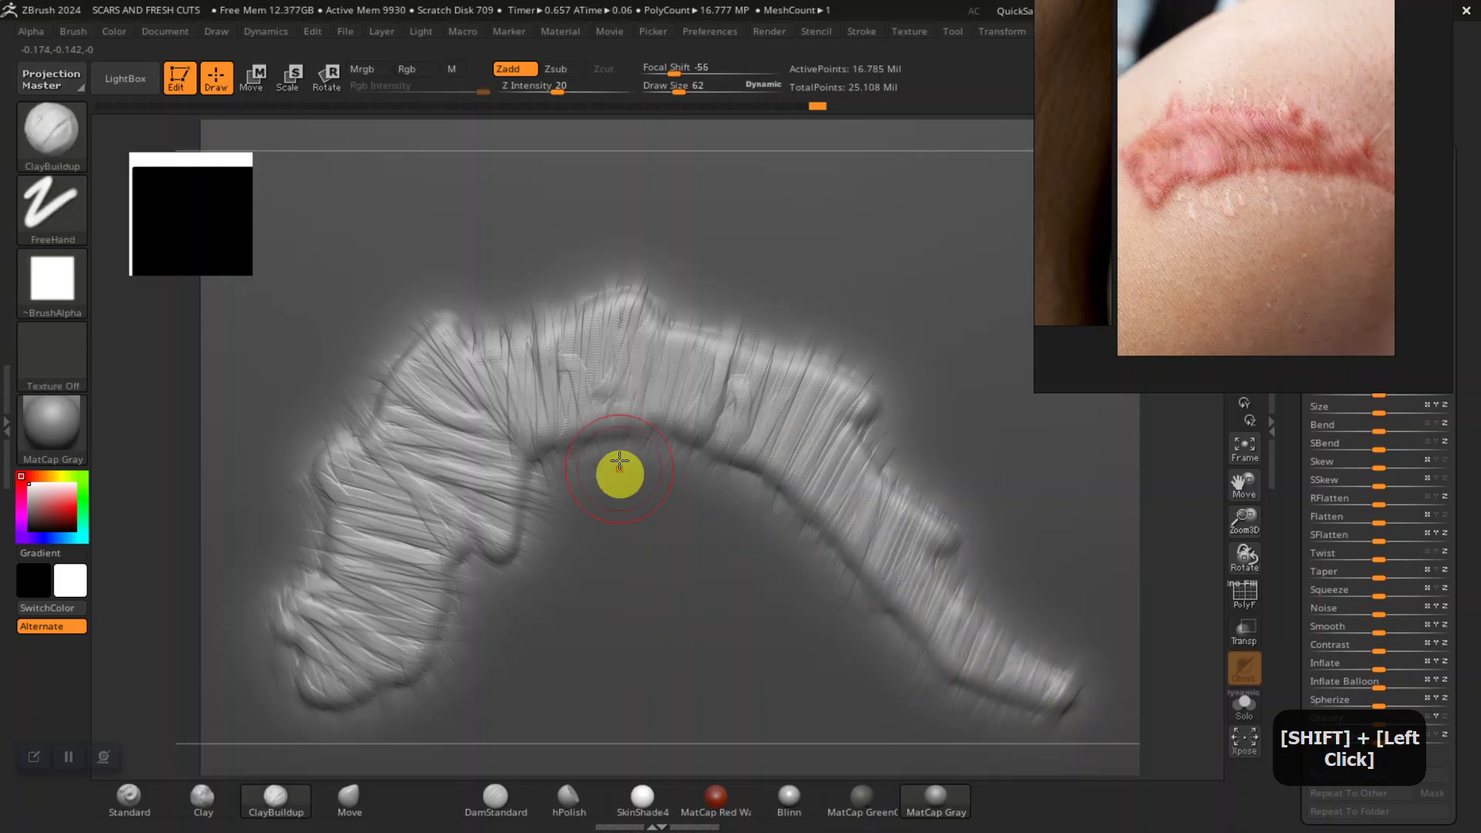
Step: Try smoothing the clay strokes on the scar's left part two subdivision levels lower, and undo the smoothing
key("shift+d")
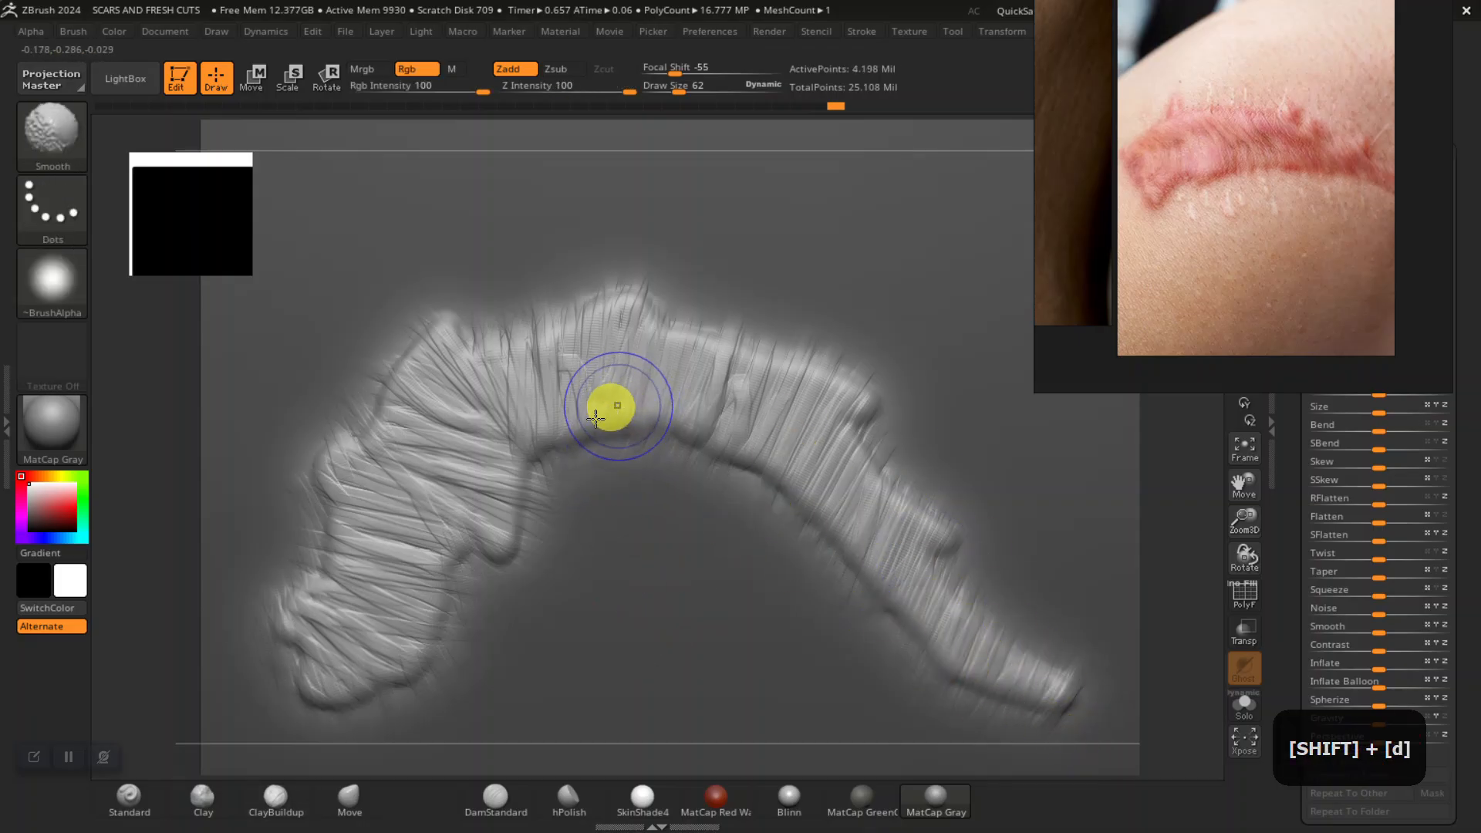
key("shift+d")
mouse_move(640, 389)
left_mouse_down()
mouse_move(674, 340)
mouse_move(581, 370)
mouse_move(830, 150)
left_mouse_up()
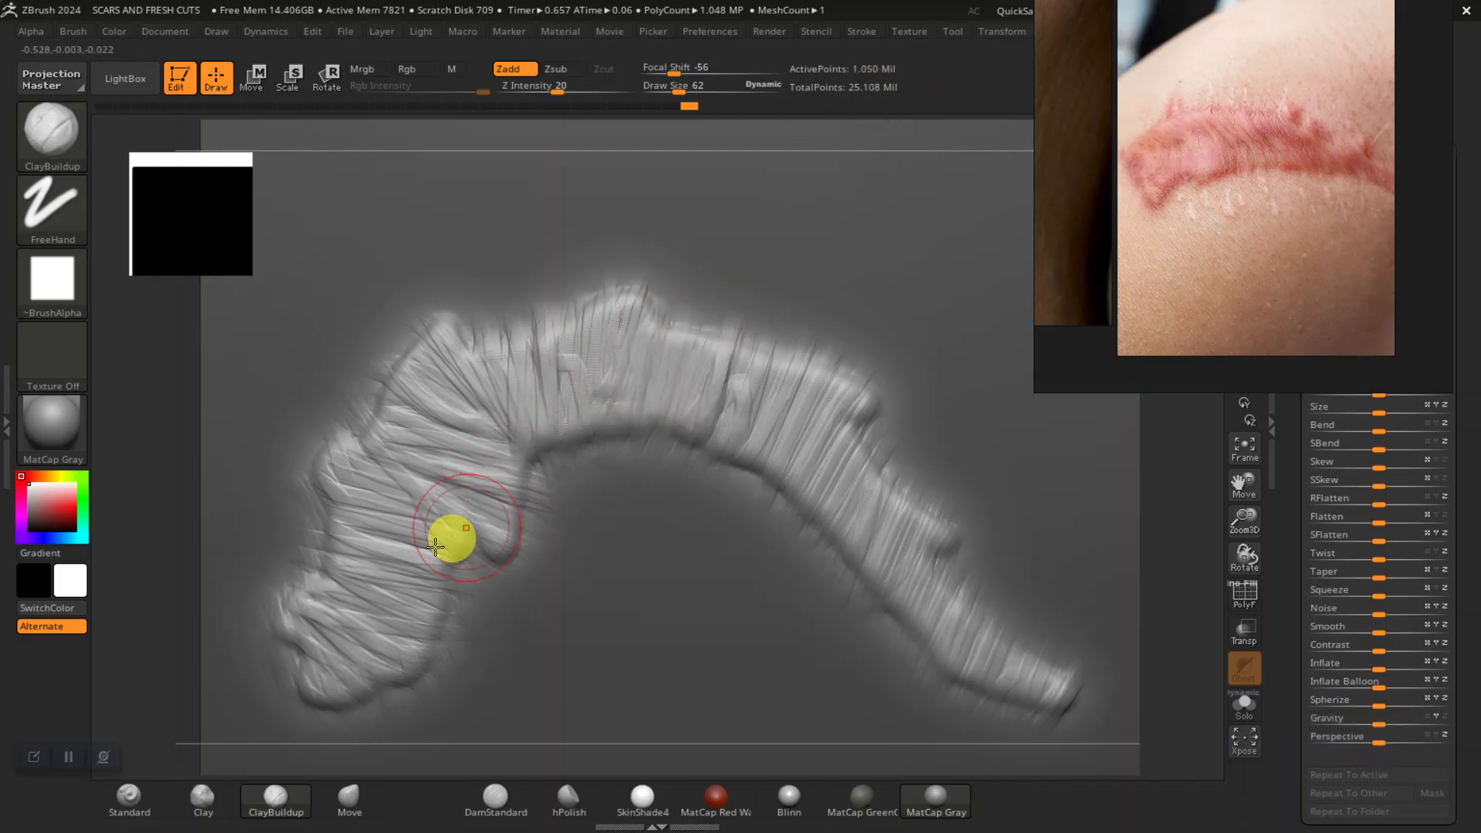
left_click_drag(439, 524, 415, 593, "shift")
left_click_drag(314, 642, 420, 512, "shift")
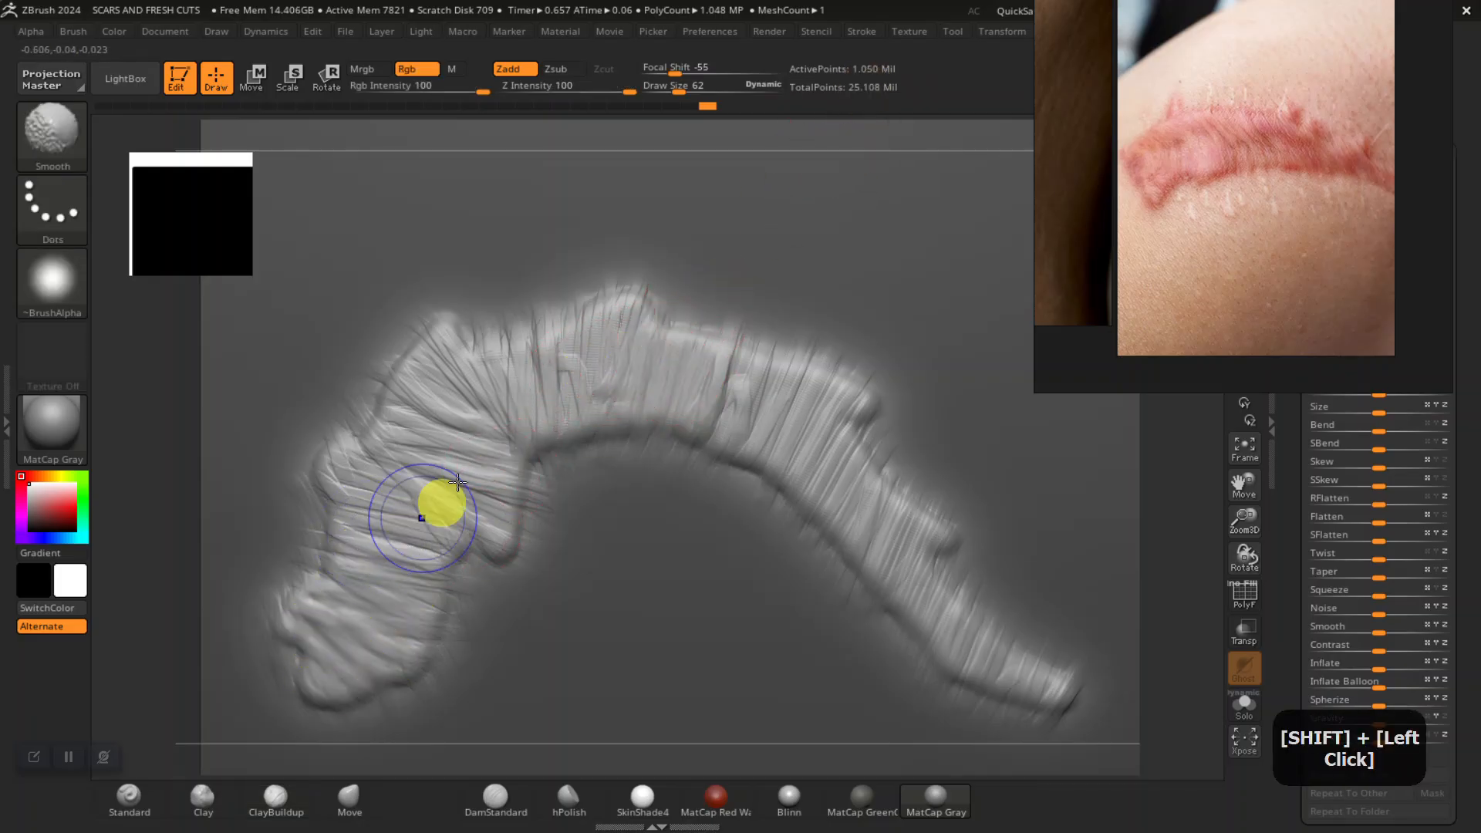
key("ctrl+z")
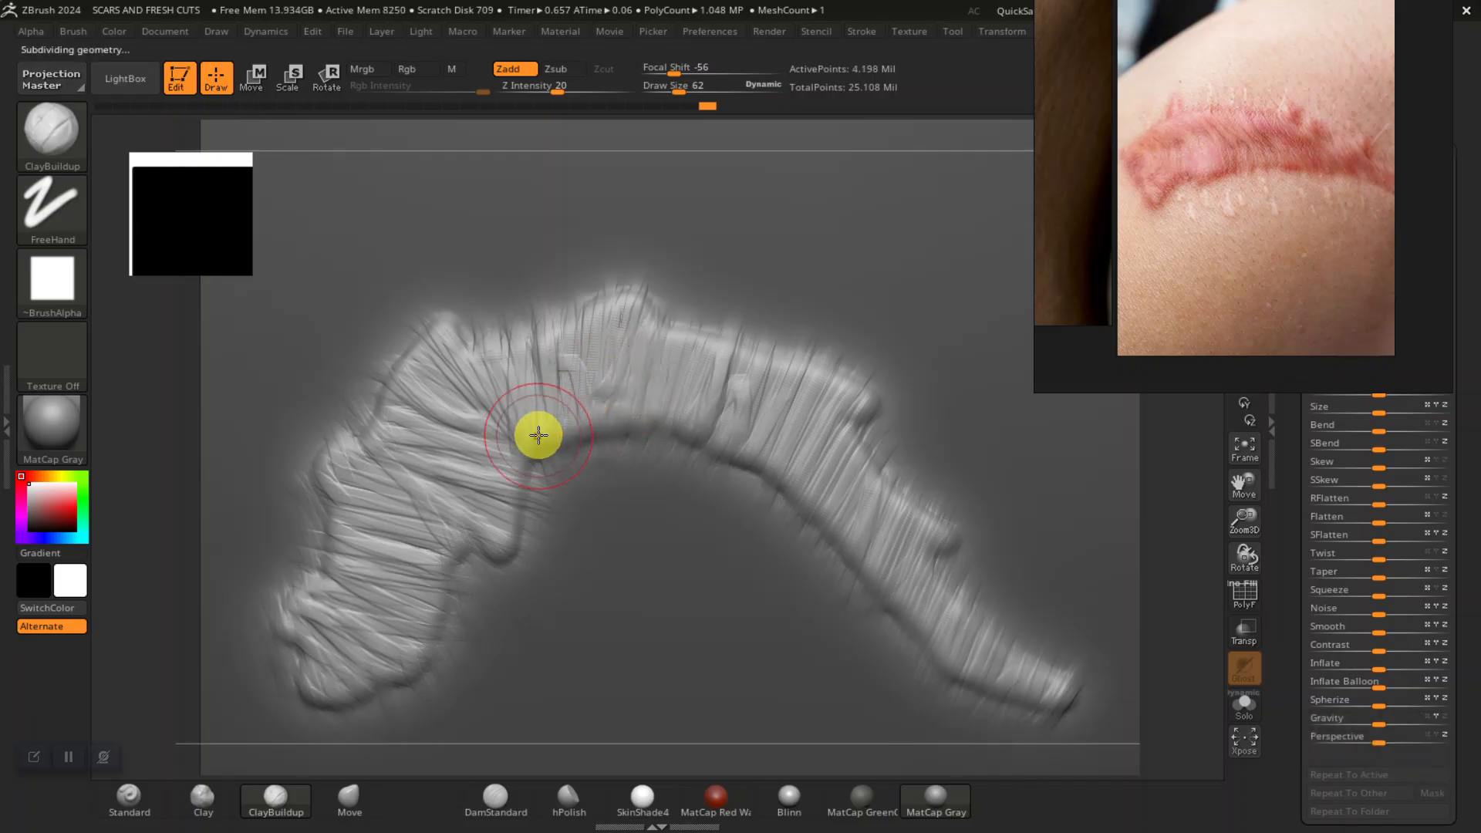
Step: Smooth the clay strokes over the scar's arch and right arm one subdivision level below the highest
mouse_move(489, 453)
left_mouse_down("shift")
mouse_move(452, 413)
mouse_move(486, 432)
left_mouse_up("shift")
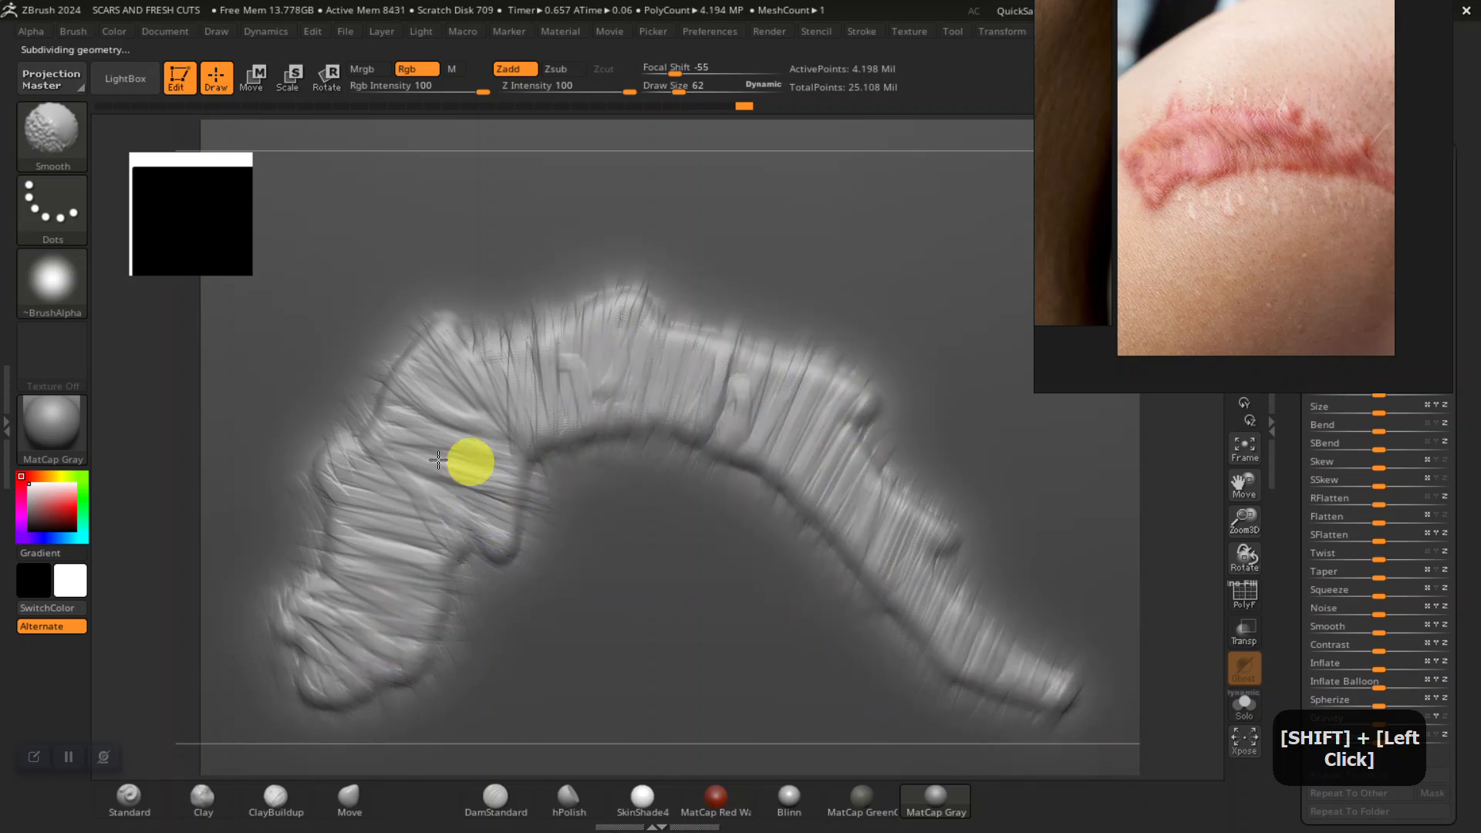
left_click_drag(572, 372, 822, 570, "shift")
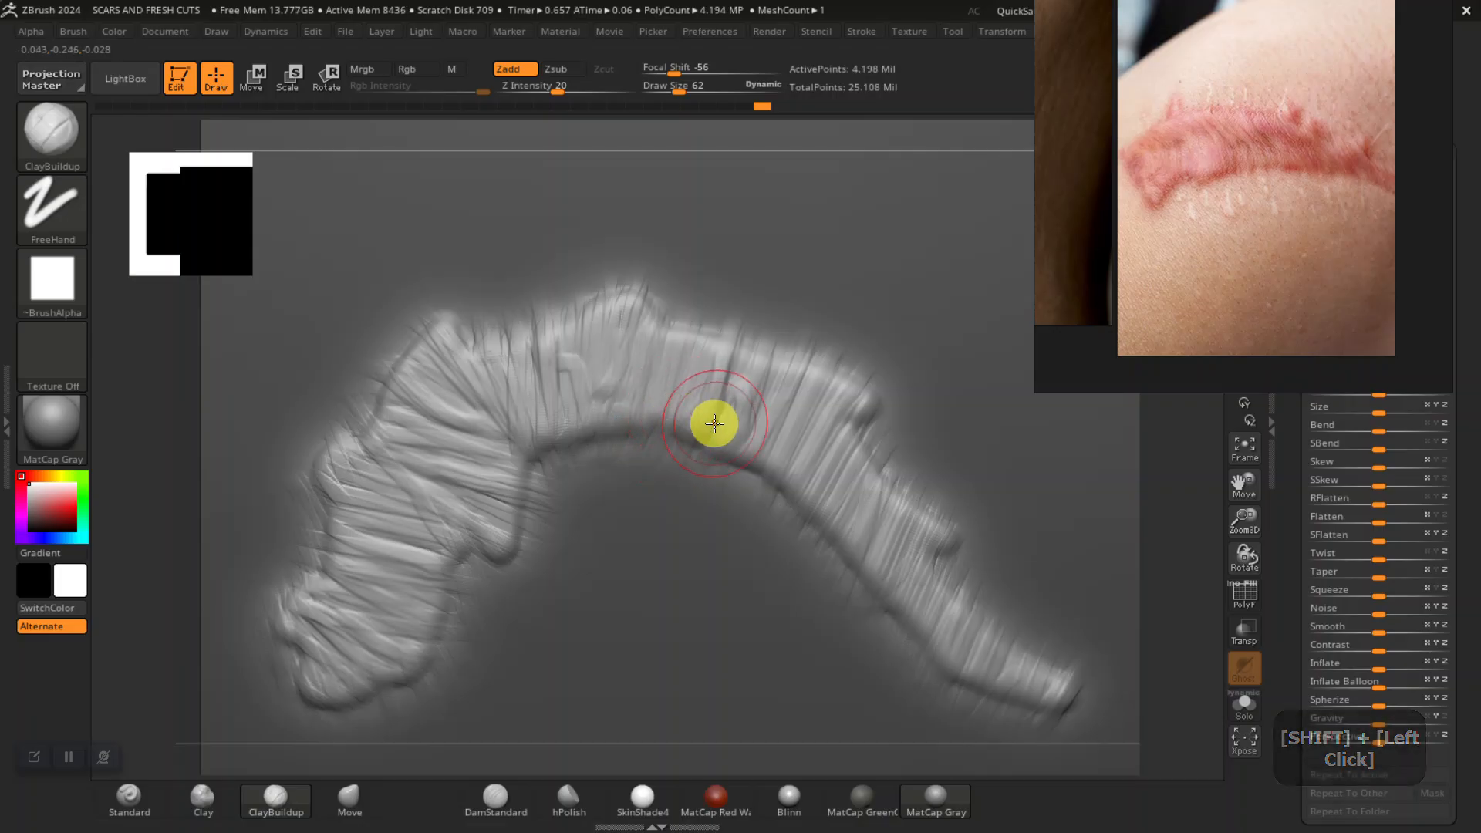
key("f")
left_click_drag(1082, 579, 719, 499, "alt")
mouse_move(229, 571)
left_mouse_down("alt")
mouse_move(479, 493)
mouse_move(451, 579)
left_mouse_up("alt")
mouse_move(577, 390)
left_mouse_down("shift")
mouse_move(580, 428)
mouse_move(569, 408)
left_mouse_up("shift")
Step: Smooth the remaining sharp clay strokes around the scar's upper left bend, lower left end and outer edges
left_click_drag(315, 475, 357, 747, "alt")
mouse_move(719, 472)
left_mouse_down("shift")
mouse_move(731, 440)
mouse_move(723, 456)
left_mouse_up("shift")
left_click_drag(429, 611, 208, 530, "alt")
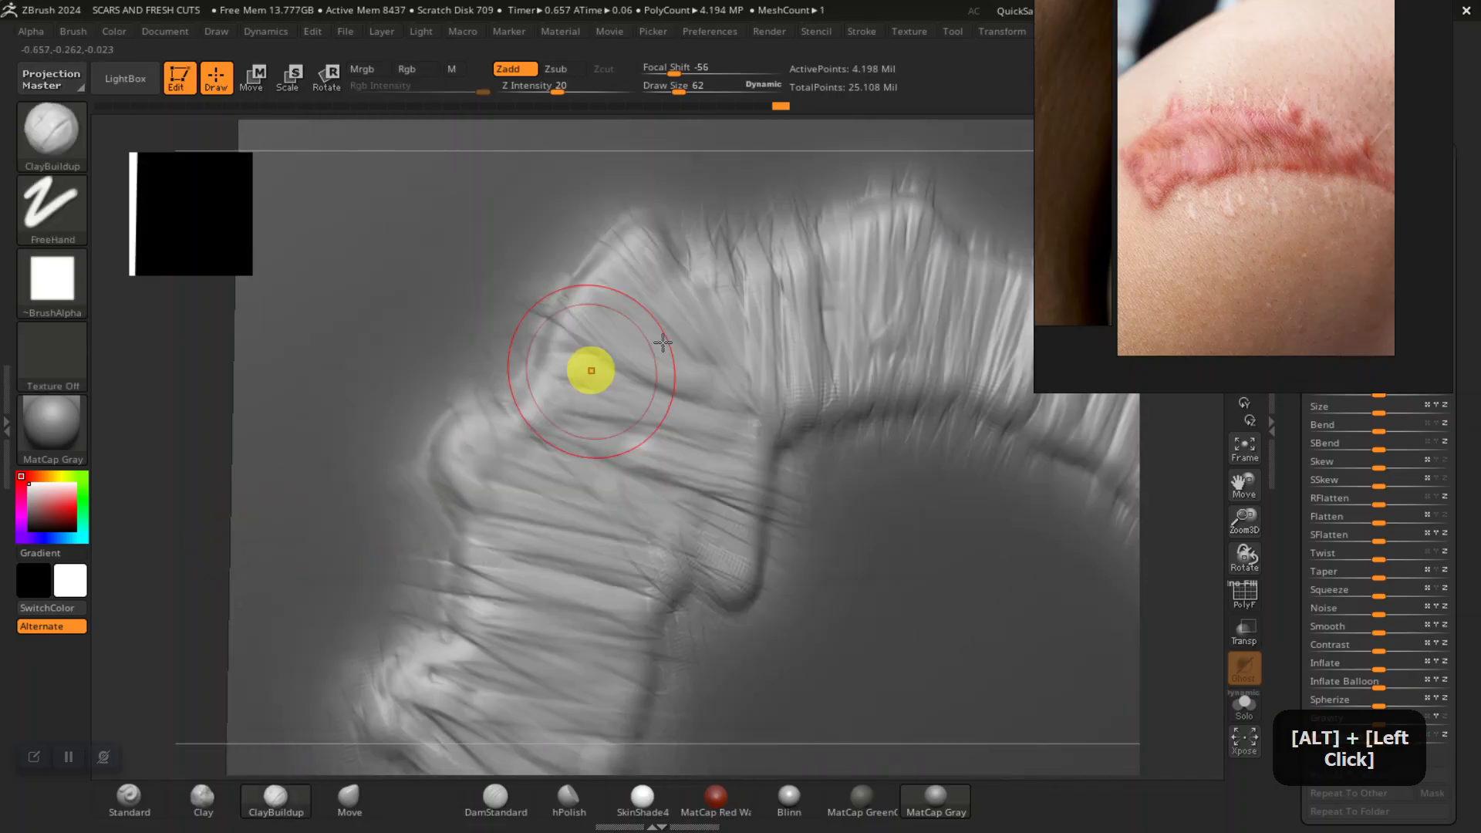
left_click_drag(751, 324, 804, 188, "shift")
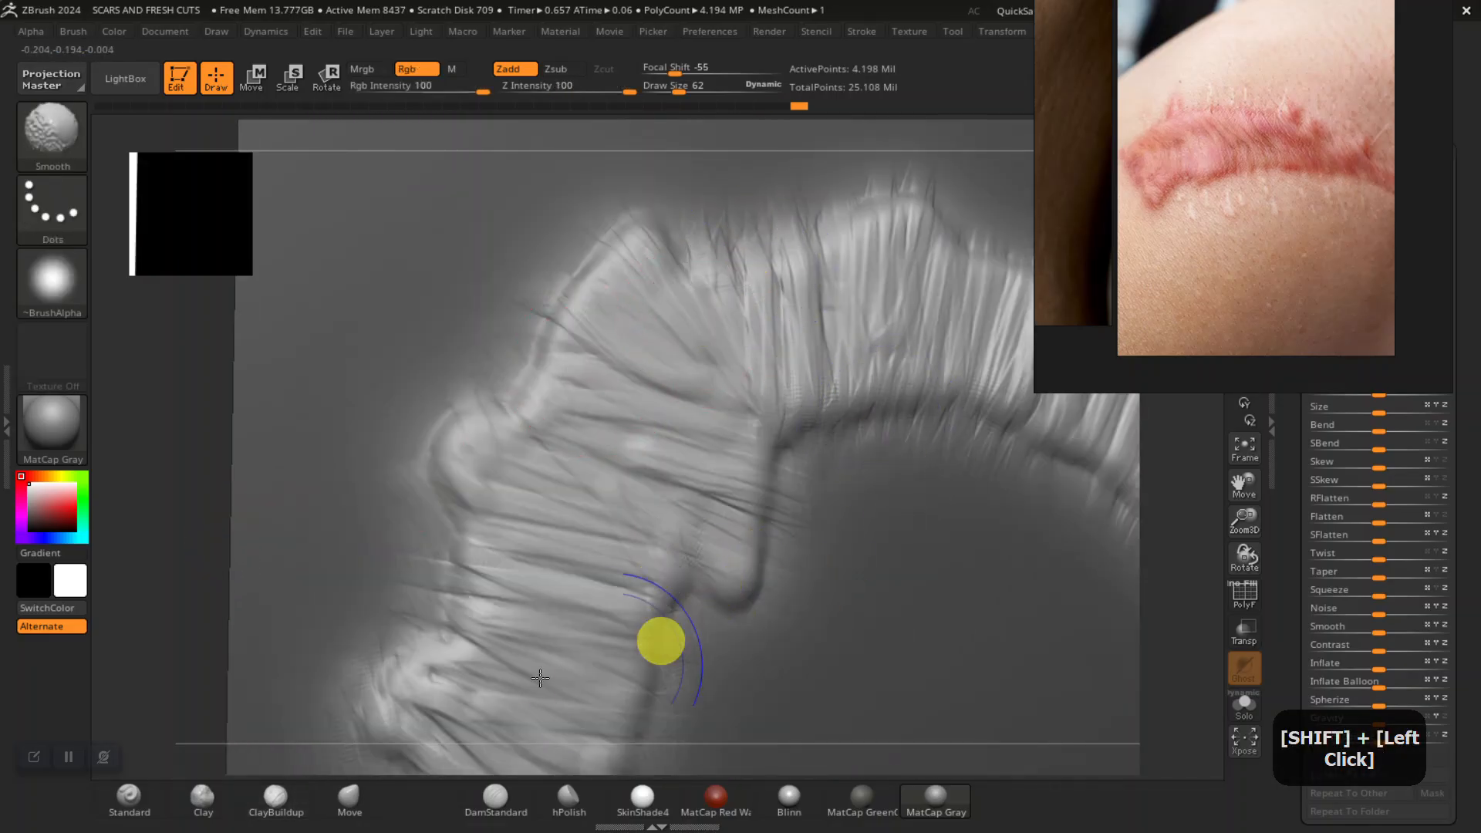
mouse_move(146, 651)
left_mouse_down("alt")
mouse_move(216, 582)
mouse_move(277, 565)
mouse_move(149, 665)
left_mouse_up("alt")
left_click_drag(873, 423, 996, 630, "shift")
mouse_move(448, 601)
left_mouse_down("shift")
mouse_move(747, 386)
mouse_move(962, 427)
left_mouse_up("shift")
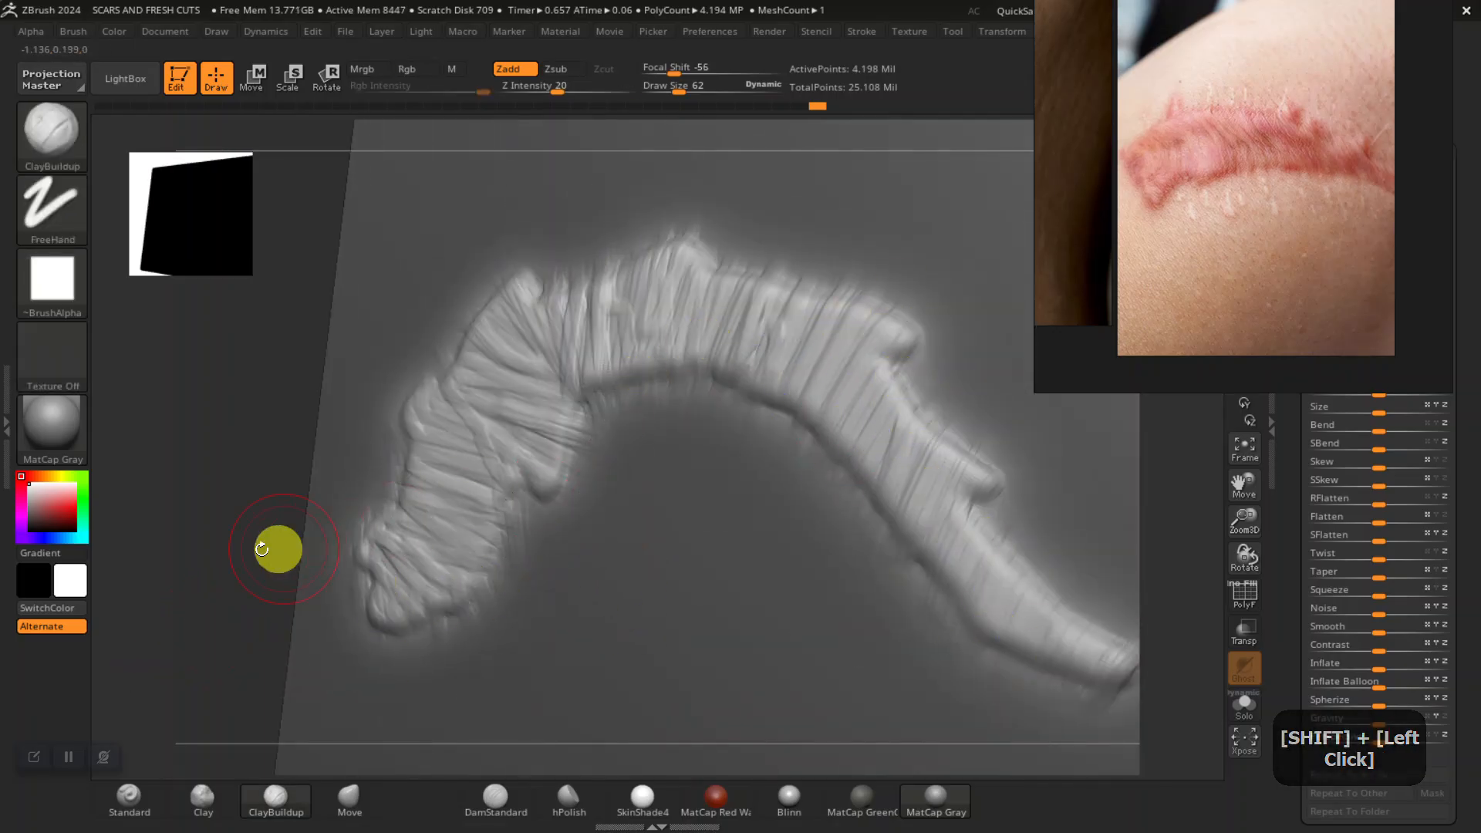
Step: Step the plane down to a coarse subdivision level and carve lengthwise grooves along the scar with the DamStandard brush at draw size 118
left_click_drag(232, 554, 281, 585, "shift")
left_click_drag(150, 547, 271, 580, "alt")
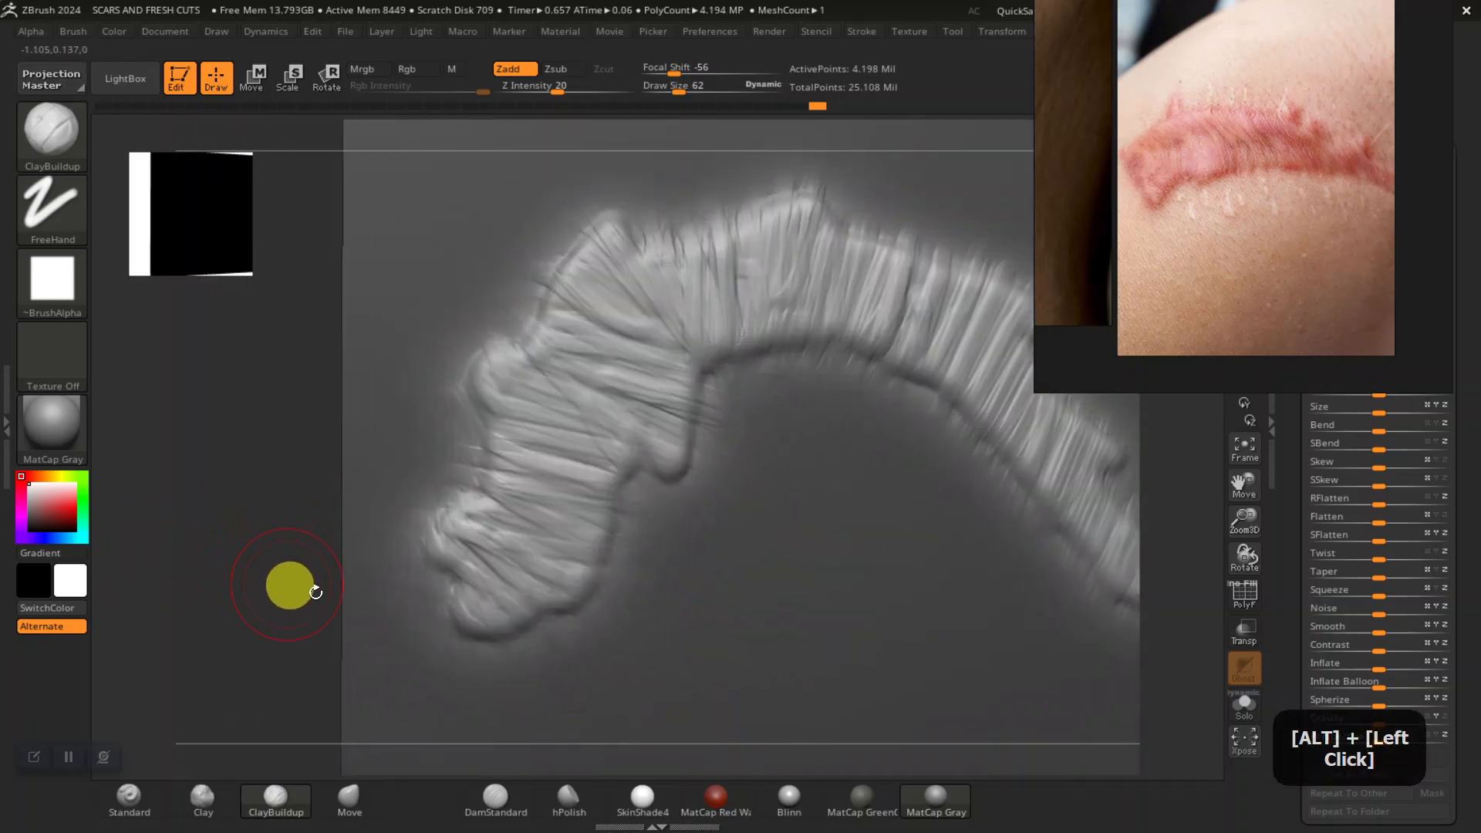
left_click(495, 796)
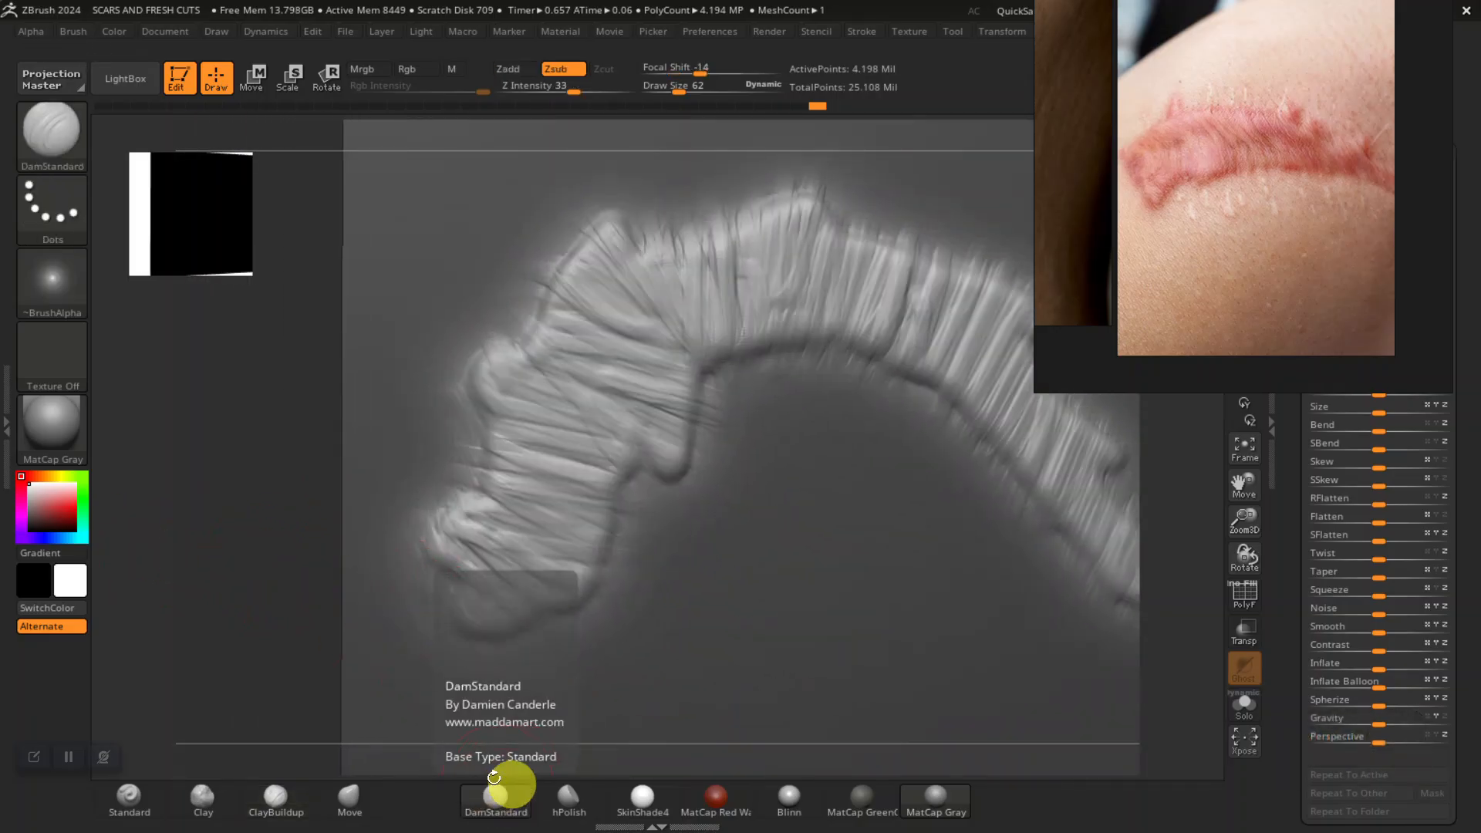
key("shift+d")
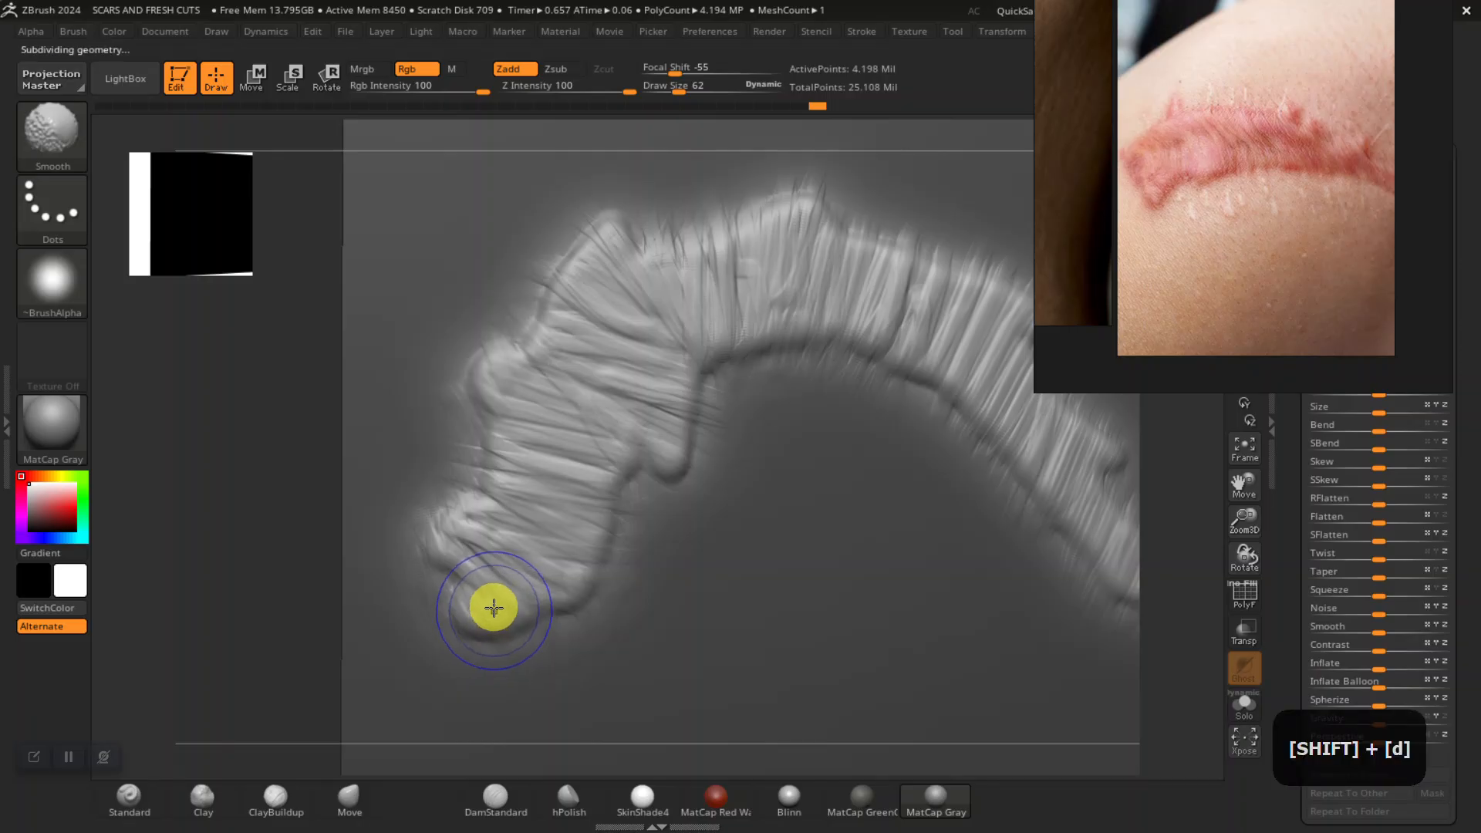
key("shift+d")
key("shift+d")
key("shift+d")
key("shift+d")
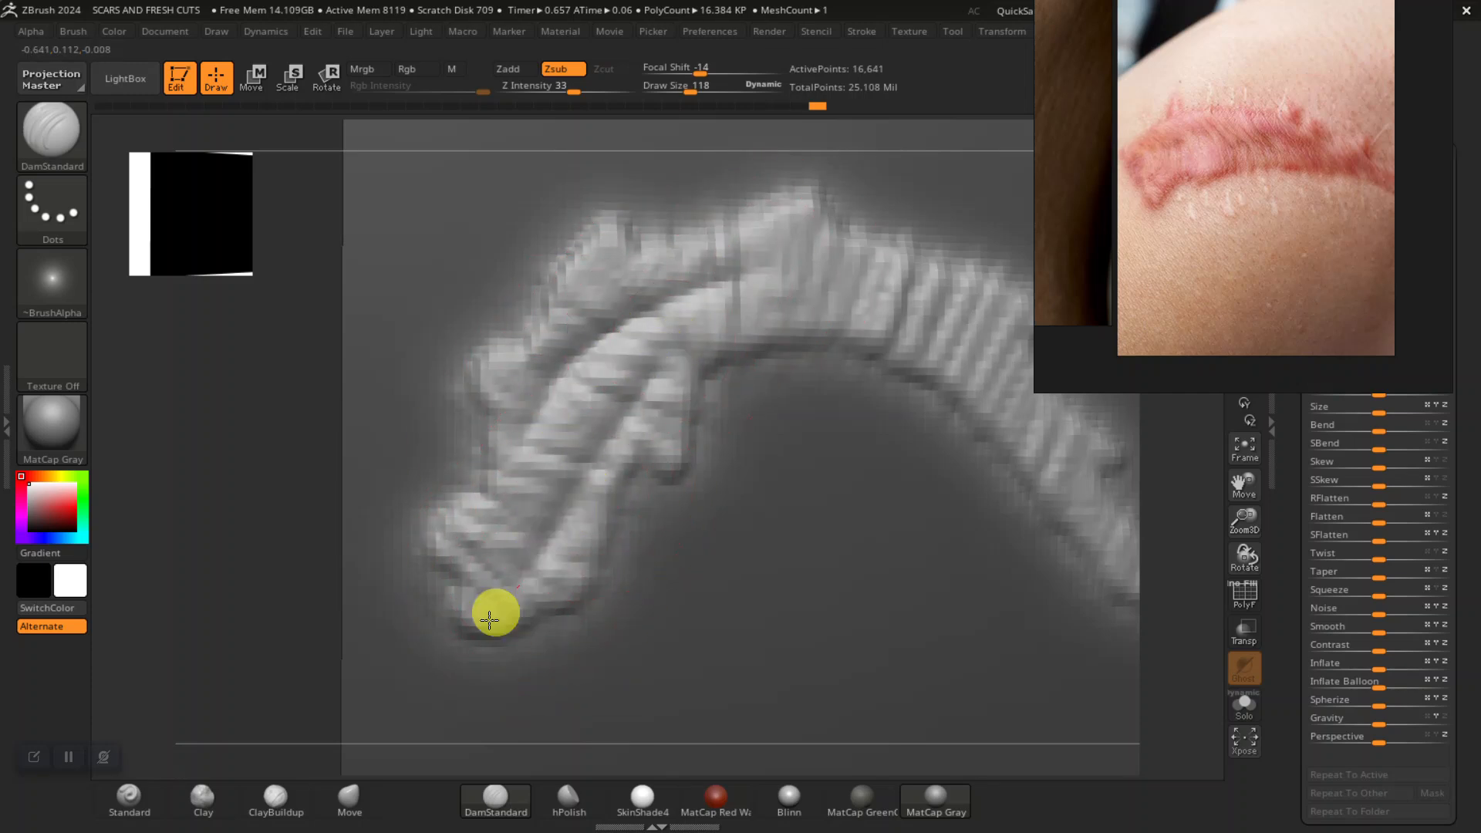
mouse_move(244, 605)
left_mouse_down("alt")
mouse_move(300, 519)
mouse_move(580, 437)
mouse_move(787, 489)
mouse_move(886, 638)
mouse_move(942, 672)
mouse_move(826, 632)
mouse_move(750, 552)
mouse_move(505, 406)
left_mouse_up("alt")
mouse_move(600, 473)
left_mouse_down()
mouse_move(546, 410)
mouse_move(324, 405)
left_mouse_up()
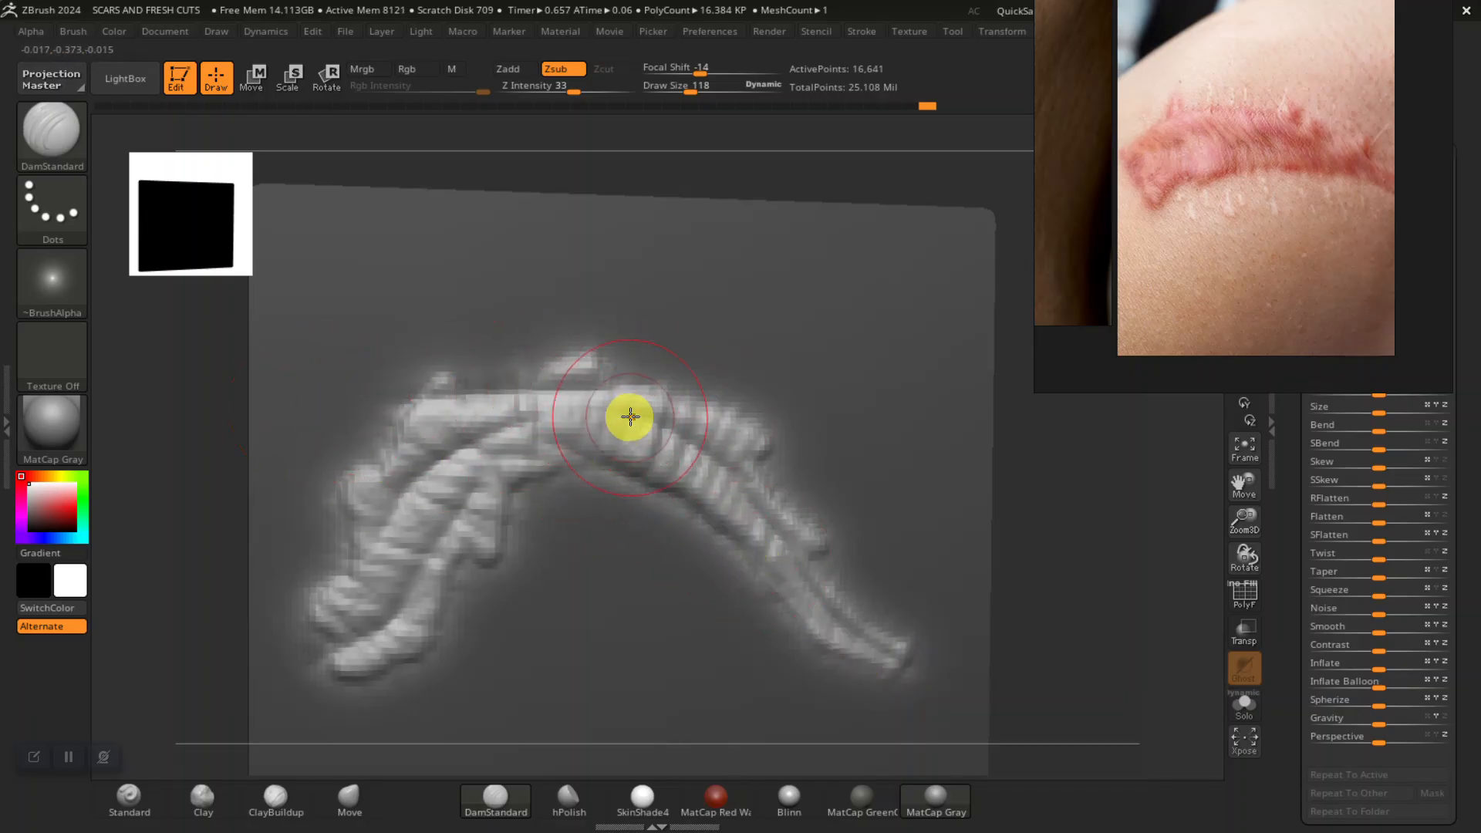
Step: Recarve the last groove along the scar's upper left ridge with DamStandard and return the plane to a higher subdivision level
key("ctrl+z")
left_click_drag(607, 377, 356, 466)
mouse_move(1085, 524)
left_mouse_down()
mouse_move(1114, 473)
mouse_move(1114, 506)
mouse_move(979, 556)
left_mouse_up()
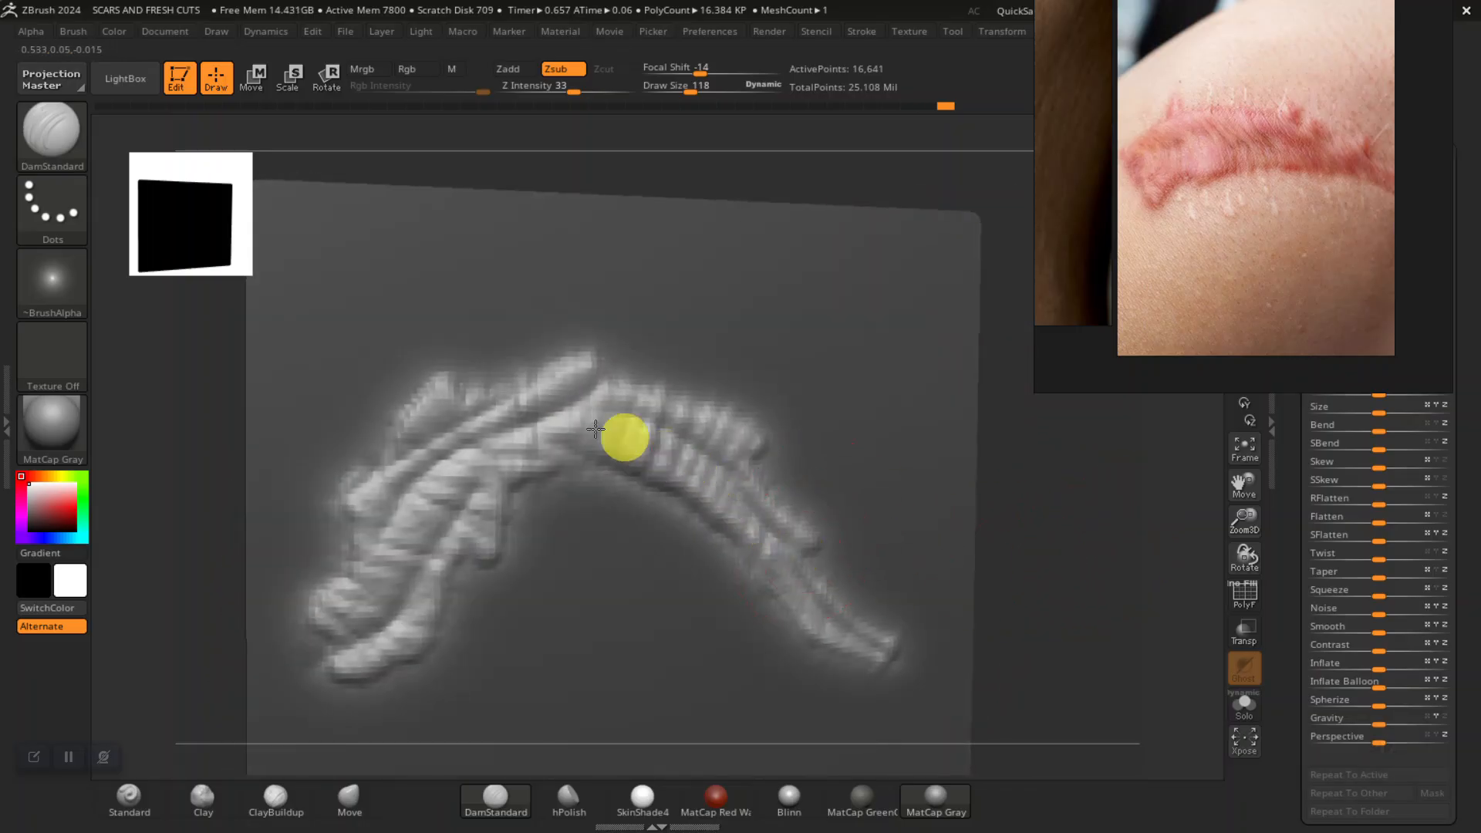
left_click_drag(507, 426, 497, 430)
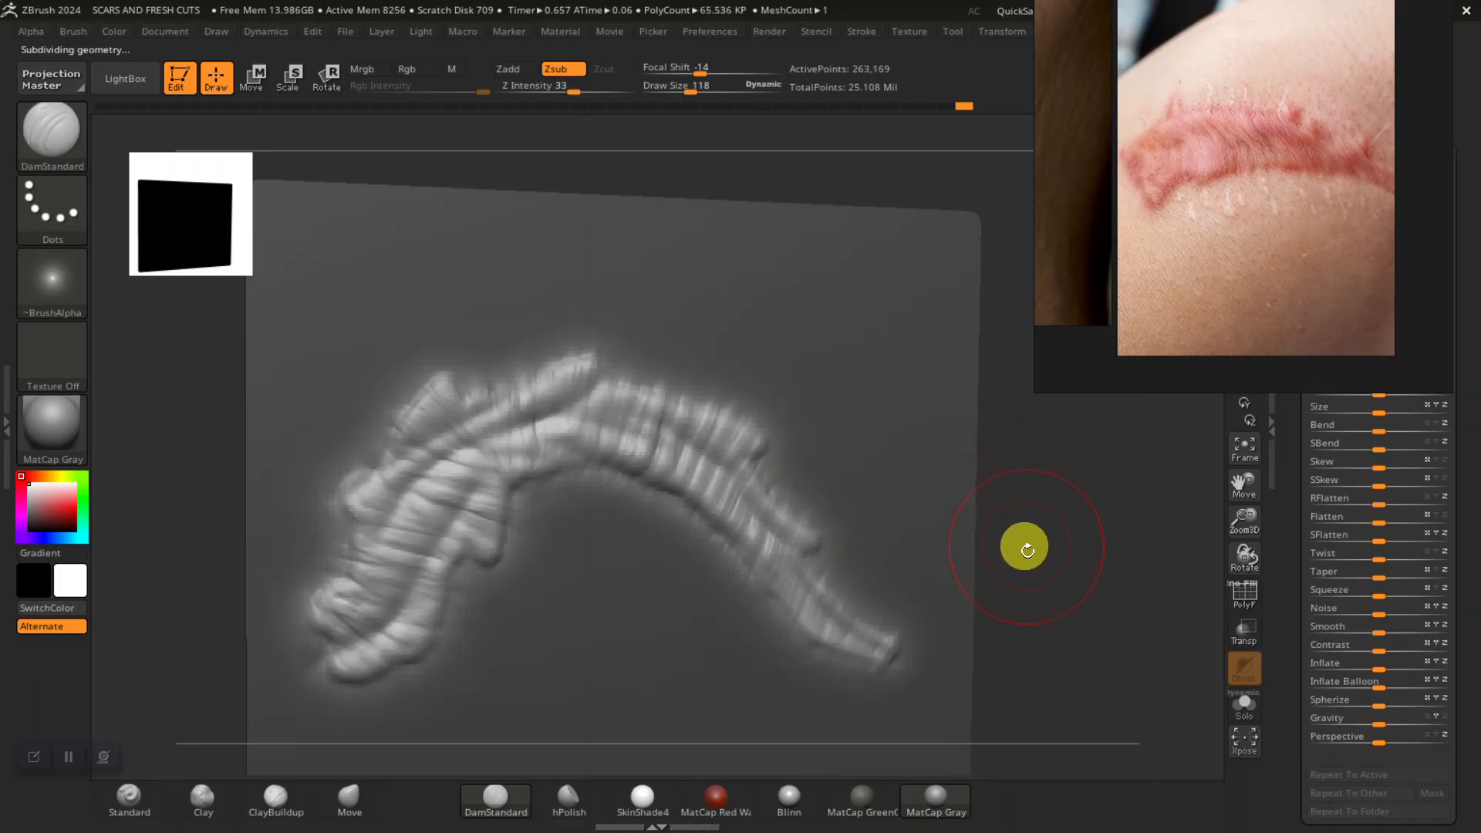
Step: Clear the mask on the plane around the scar
left_click_drag(1051, 583, 979, 539, "alt")
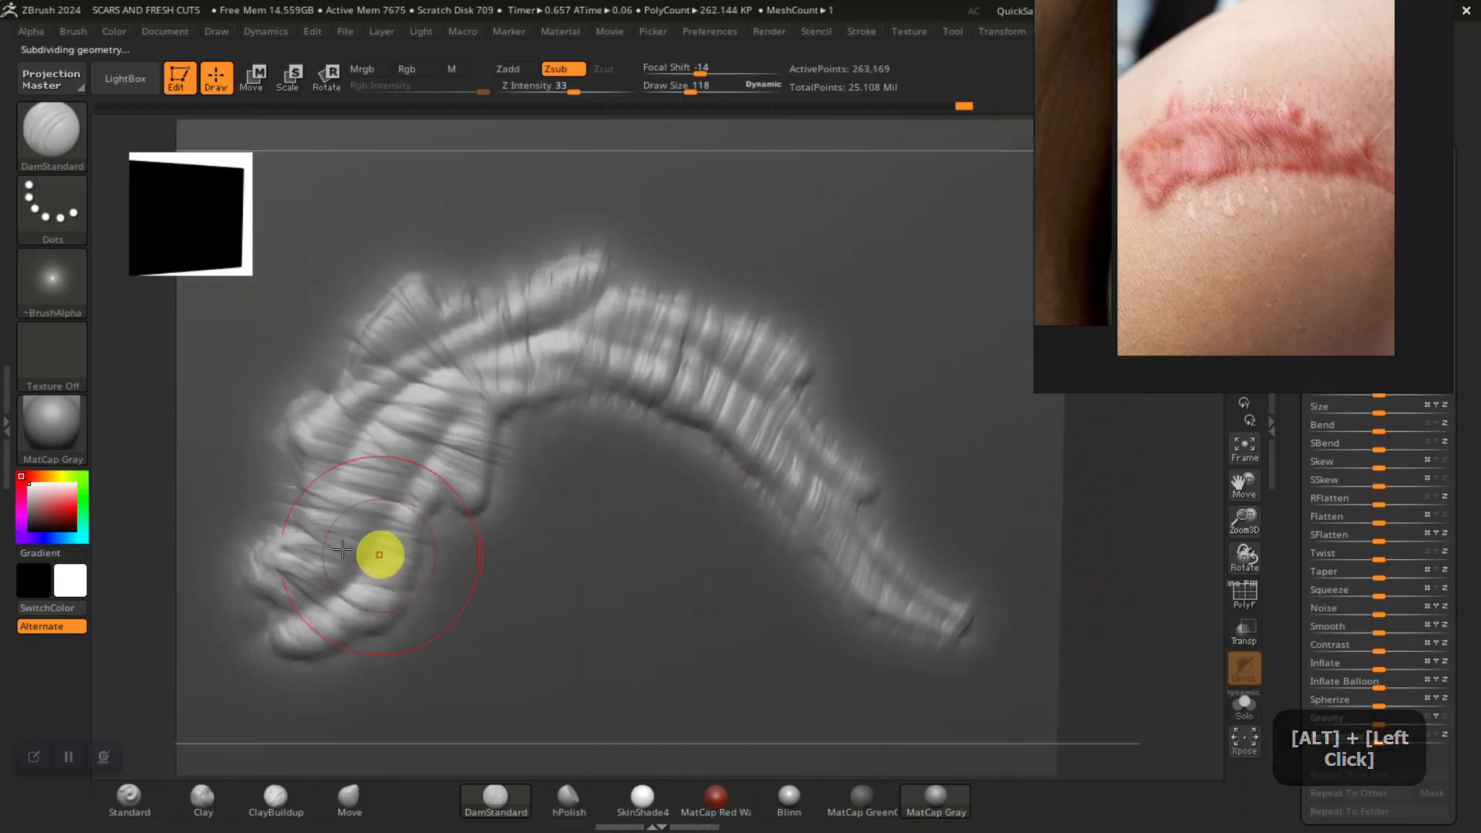
left_click_drag(158, 532, 317, 555, "alt")
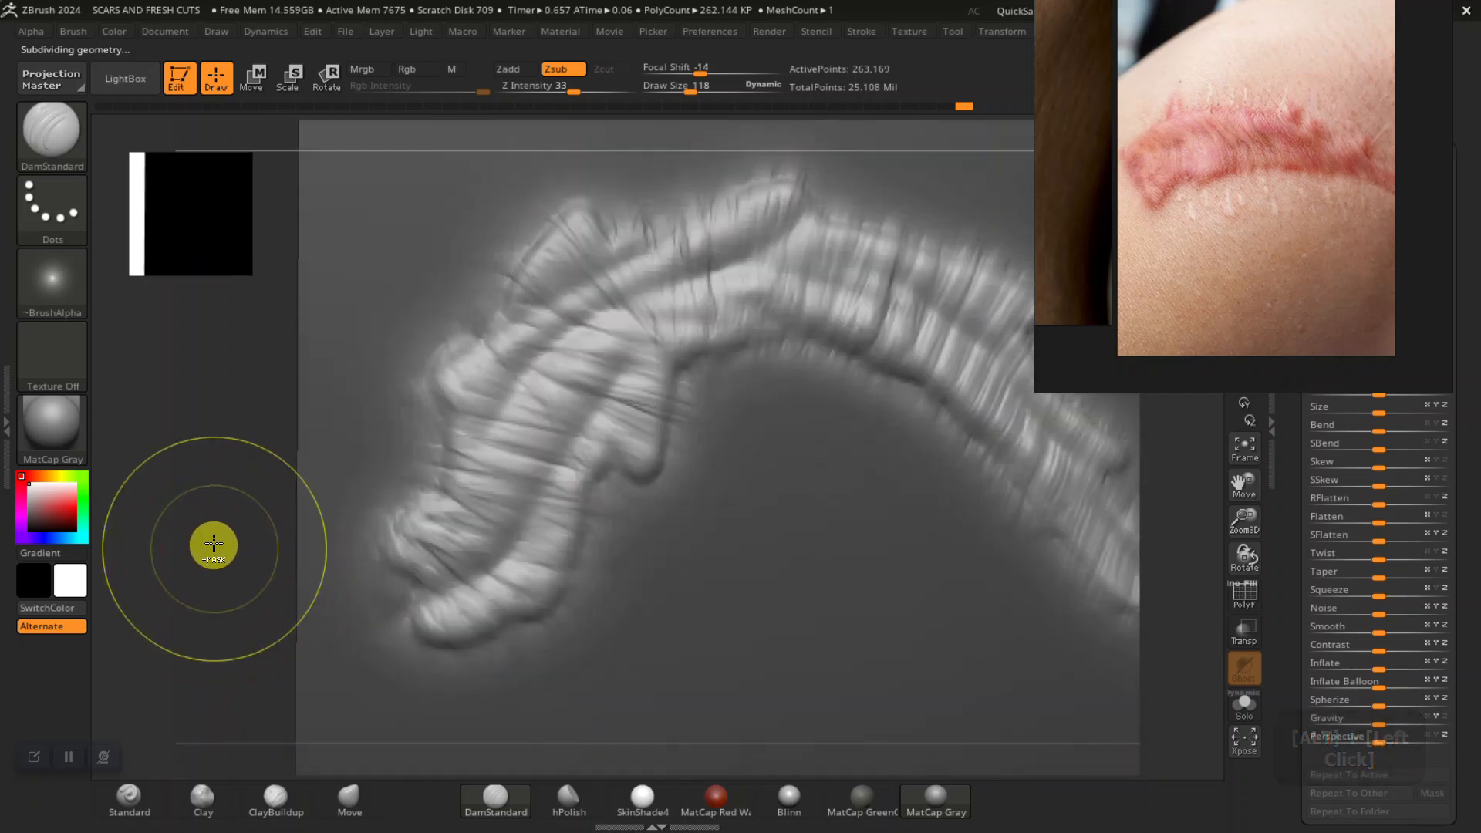
left_click(214, 578, "ctrl")
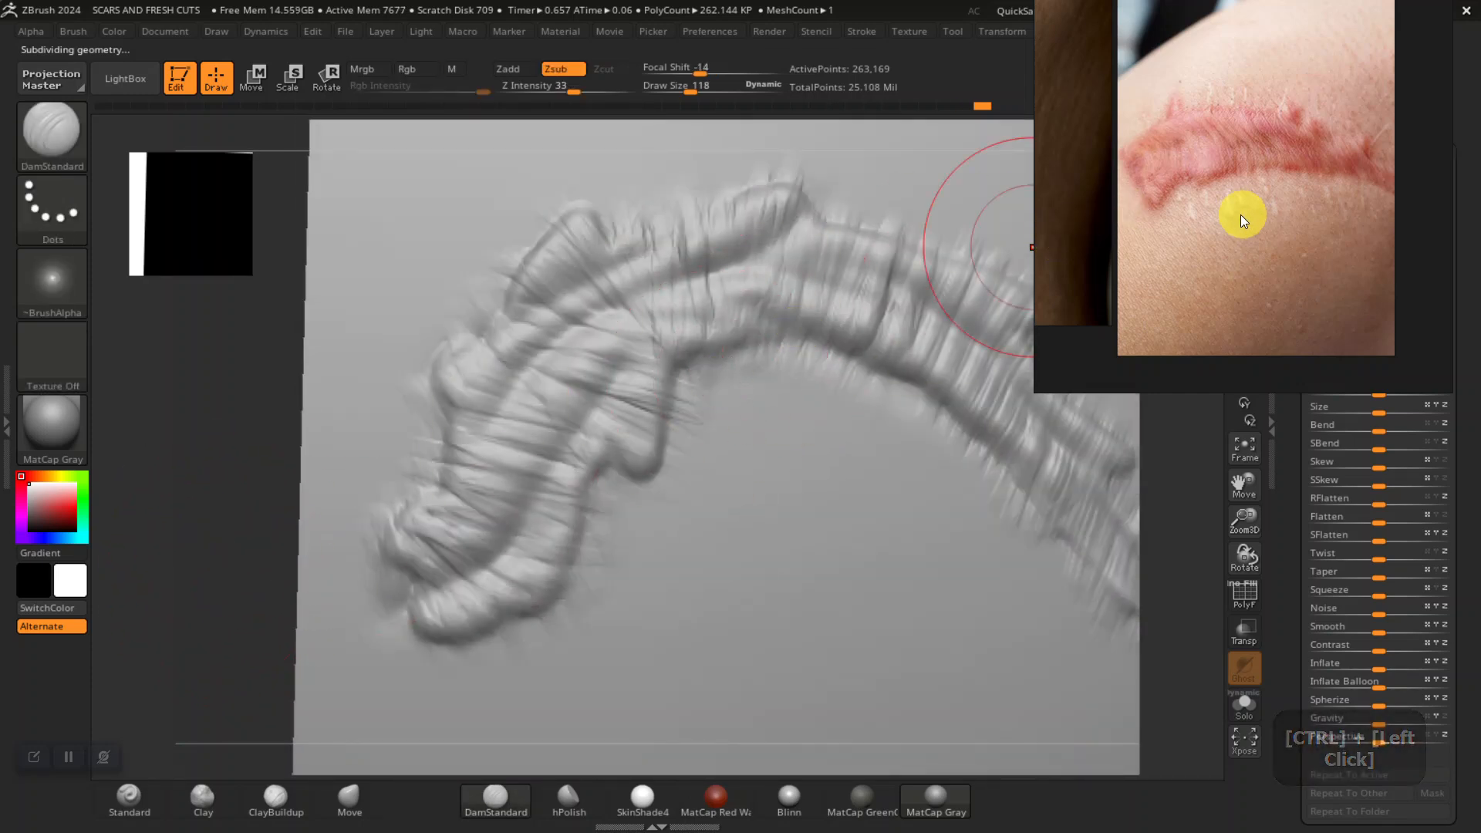
Step: Draw short raised strands radiating outward from the scar's left part with the Standard brush at draw size 10
mouse_move(271, 536)
left_mouse_down()
mouse_move(287, 582)
mouse_move(287, 558)
left_mouse_up()
key("bracketleft")
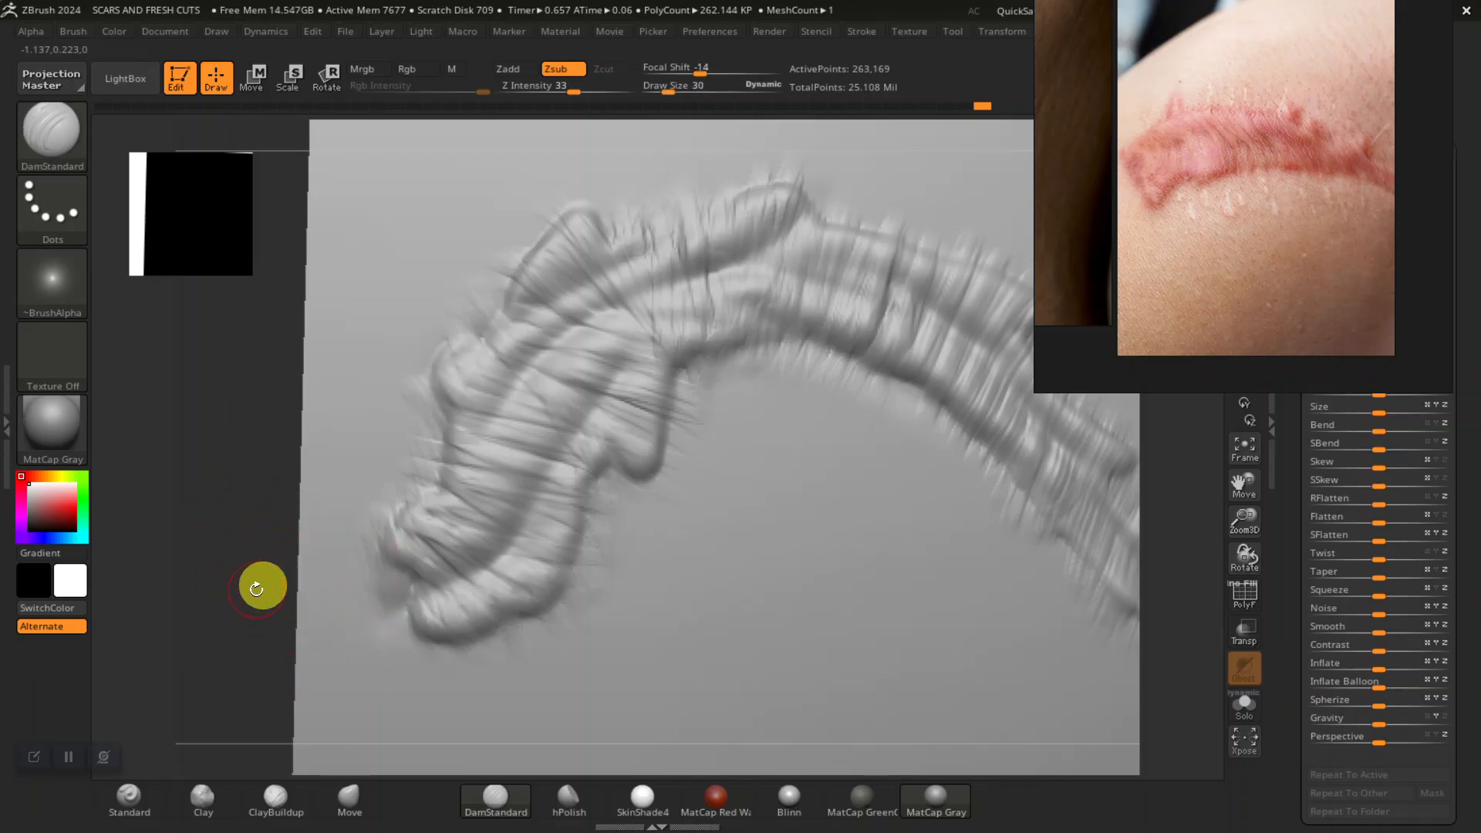
left_click(130, 797)
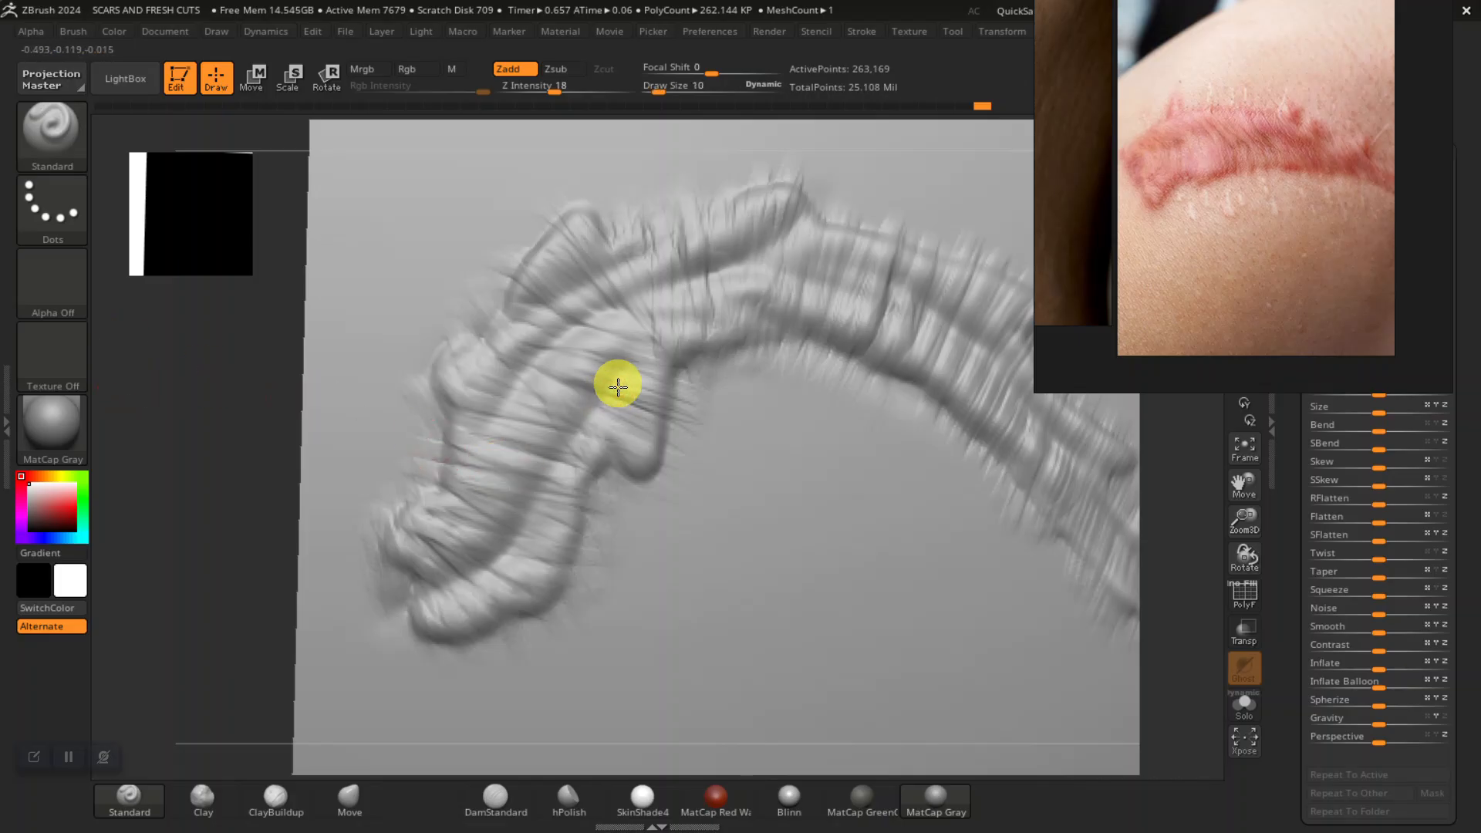
mouse_move(648, 401)
left_mouse_down()
mouse_move(617, 576)
mouse_move(599, 522)
mouse_move(654, 500)
mouse_move(623, 551)
left_mouse_up()
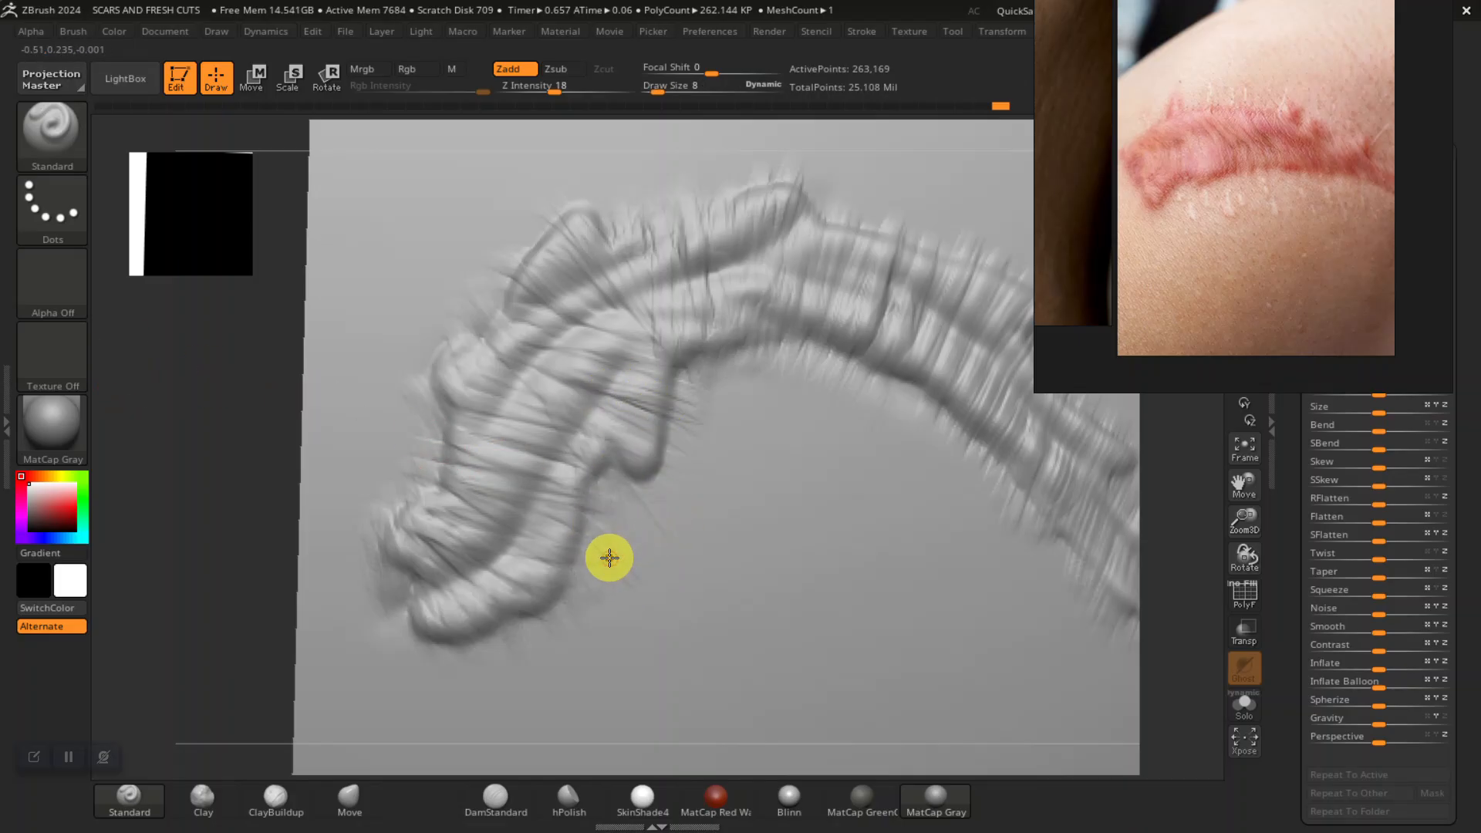
left_click(515, 690)
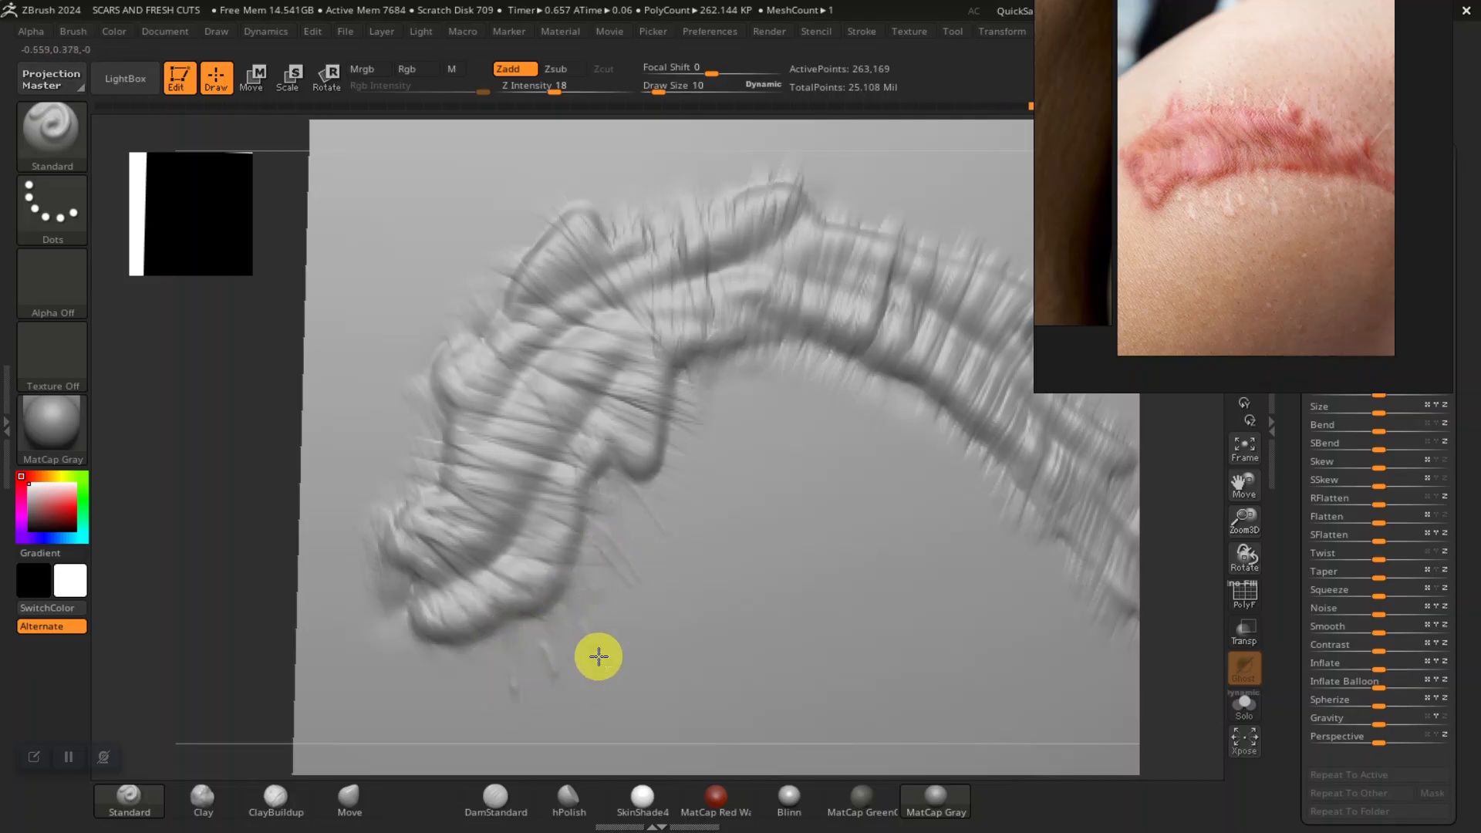
left_click_drag(598, 656, 559, 596)
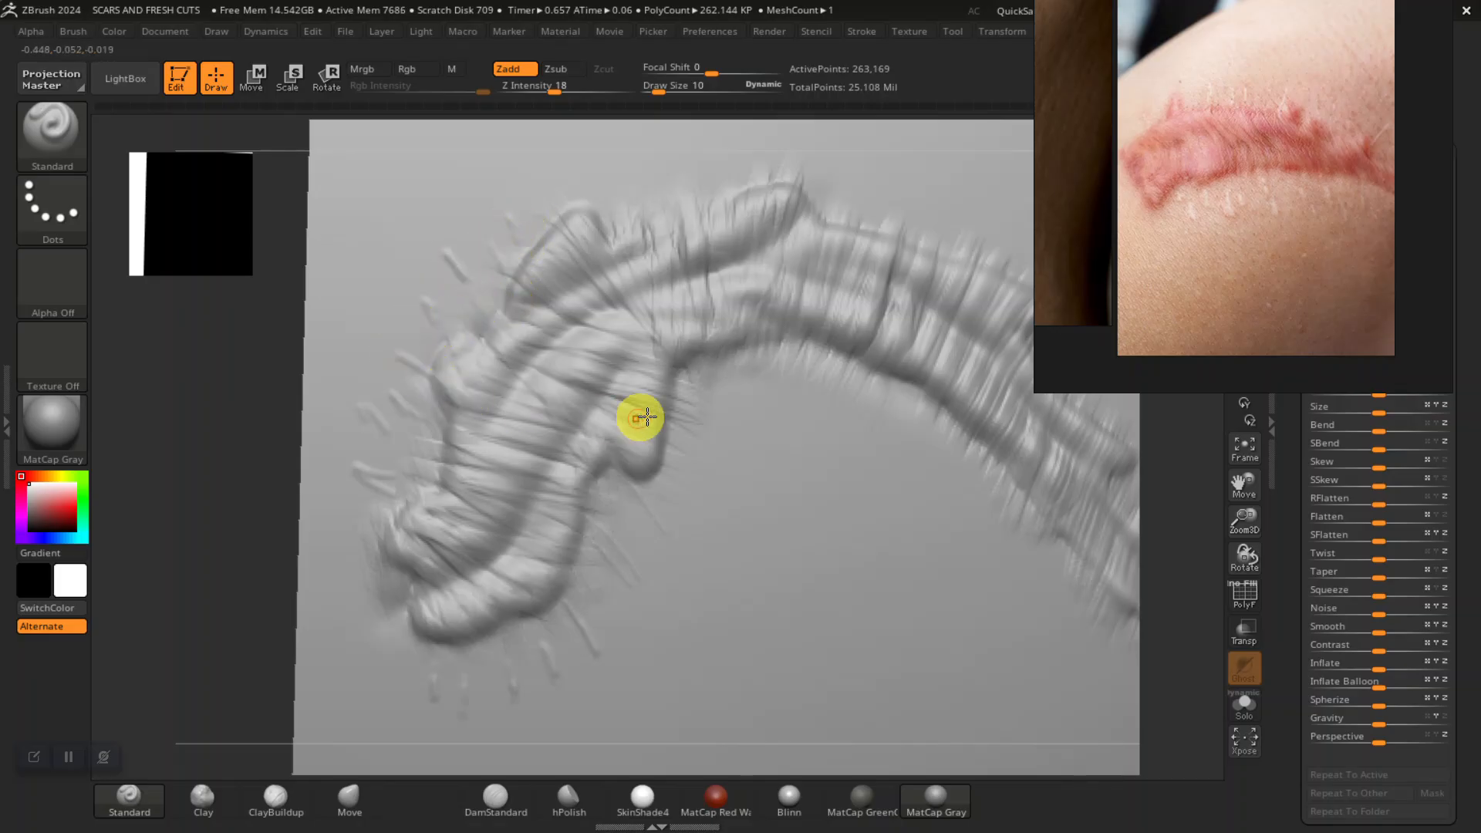
Step: Add short raised strands along the outer and inner edges of the scar's arch and right arm
mouse_move(252, 483)
left_mouse_down("alt")
mouse_move(239, 482)
mouse_move(572, 349)
mouse_move(547, 338)
mouse_move(581, 321)
left_mouse_up("alt")
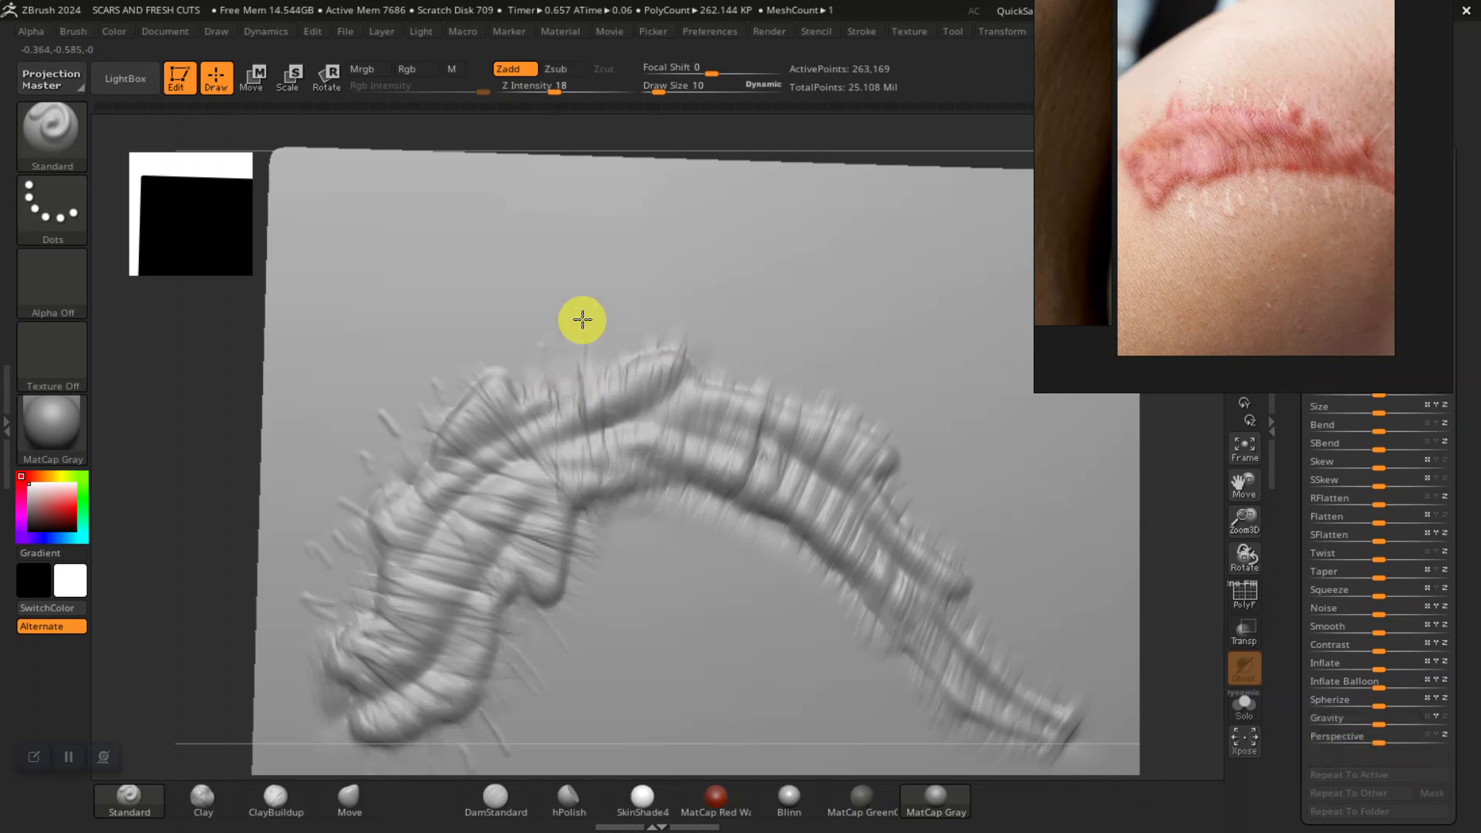
mouse_move(698, 367)
left_mouse_down()
mouse_move(751, 339)
mouse_move(807, 423)
left_mouse_up()
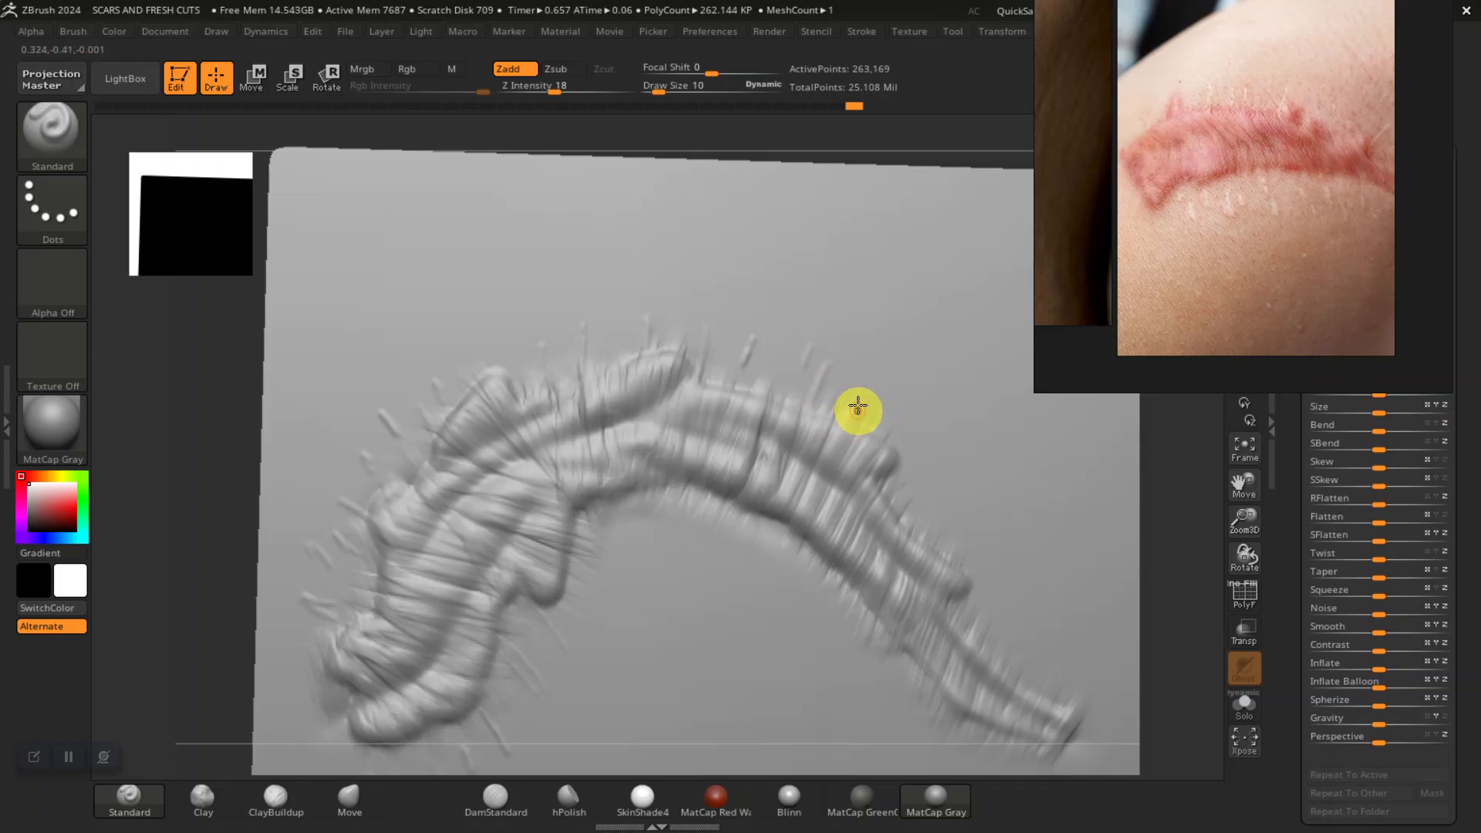
left_click_drag(868, 377, 871, 367)
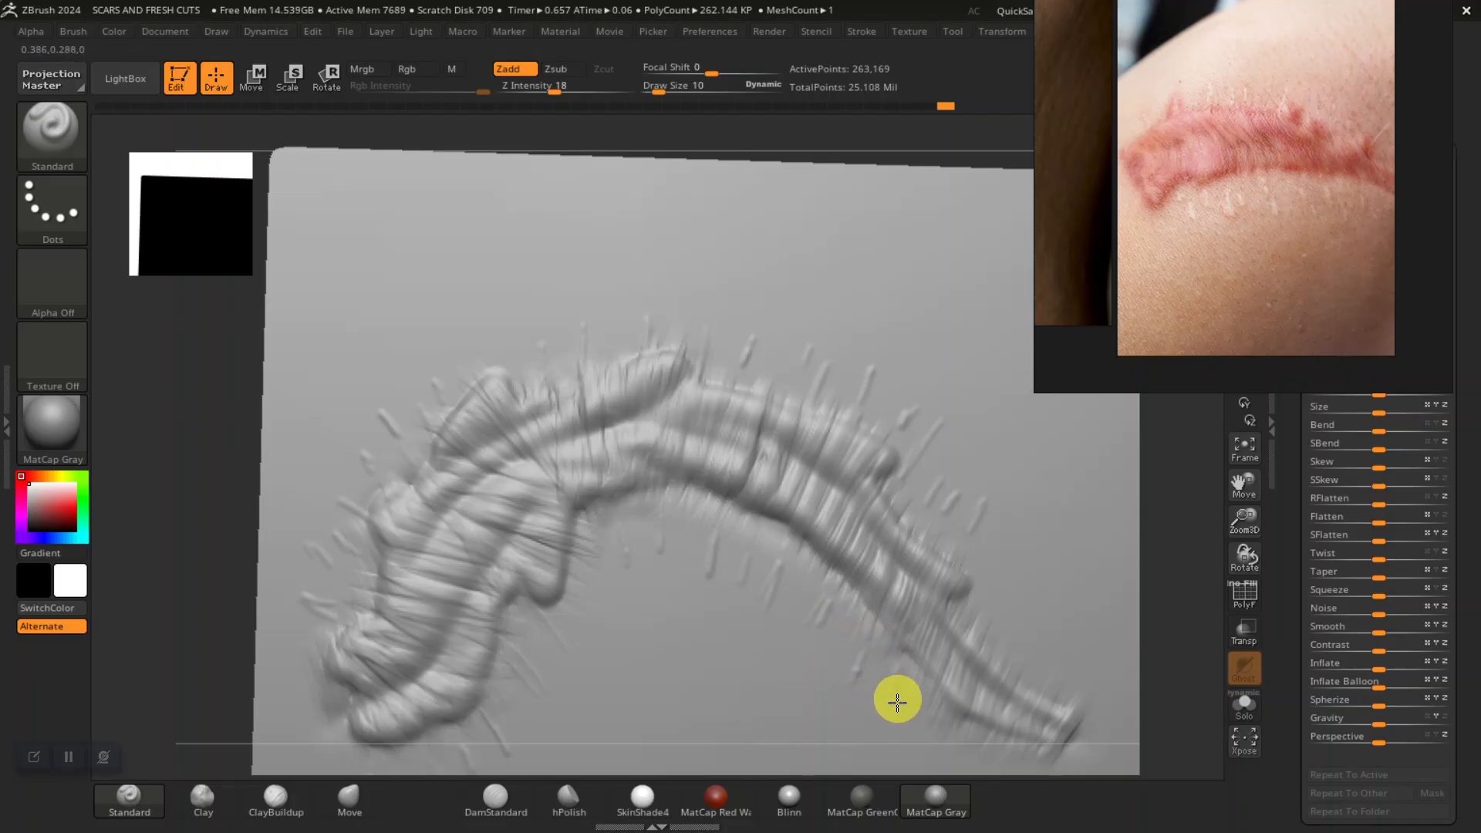
Step: Add further raised strands around the scar's lower right tail and fill gaps along the inner bend
left_click_drag(330, 562, 182, 430, "alt")
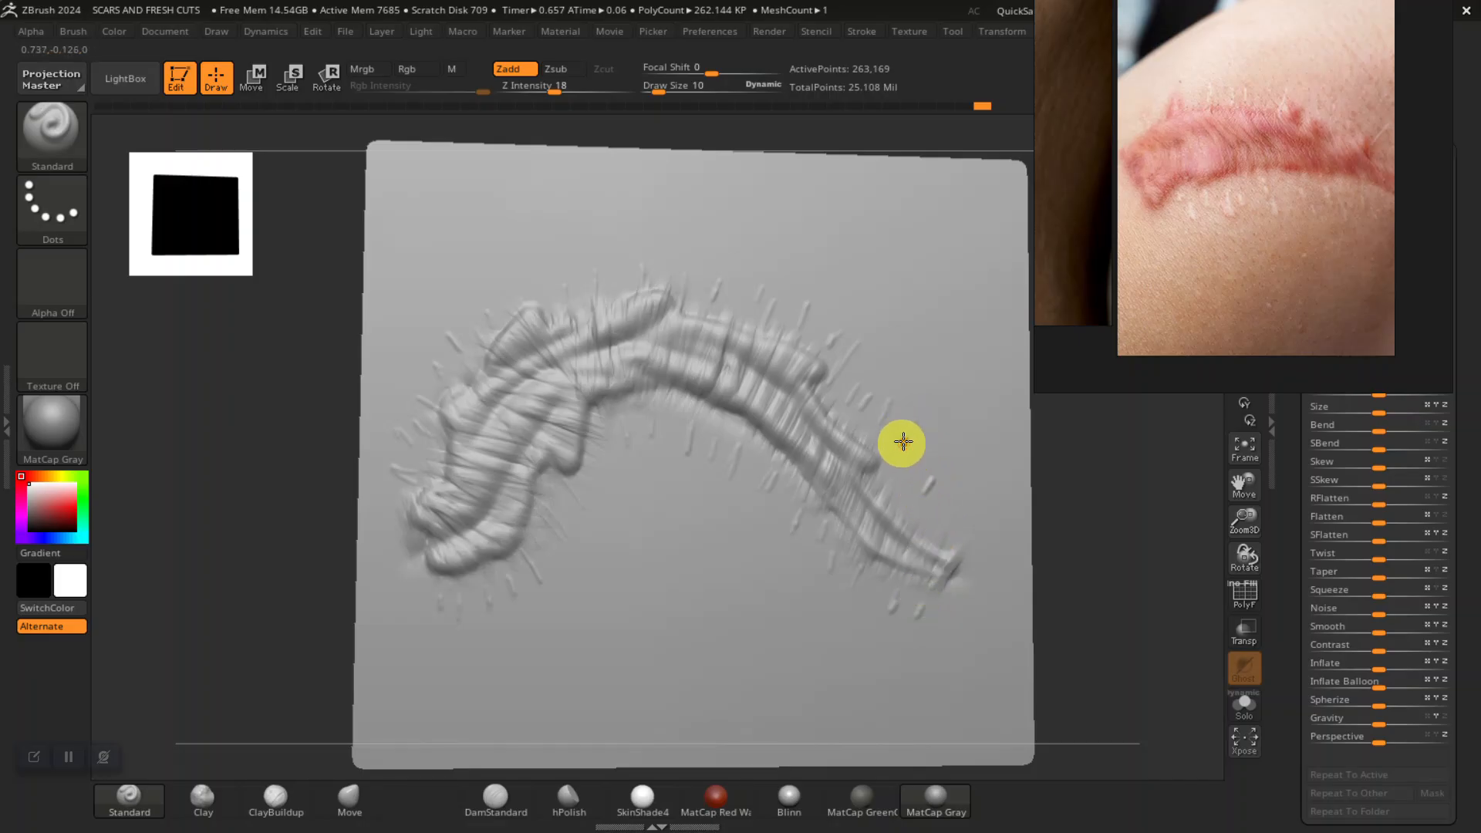
mouse_move(917, 491)
left_mouse_down()
mouse_move(939, 458)
mouse_move(931, 518)
left_mouse_up()
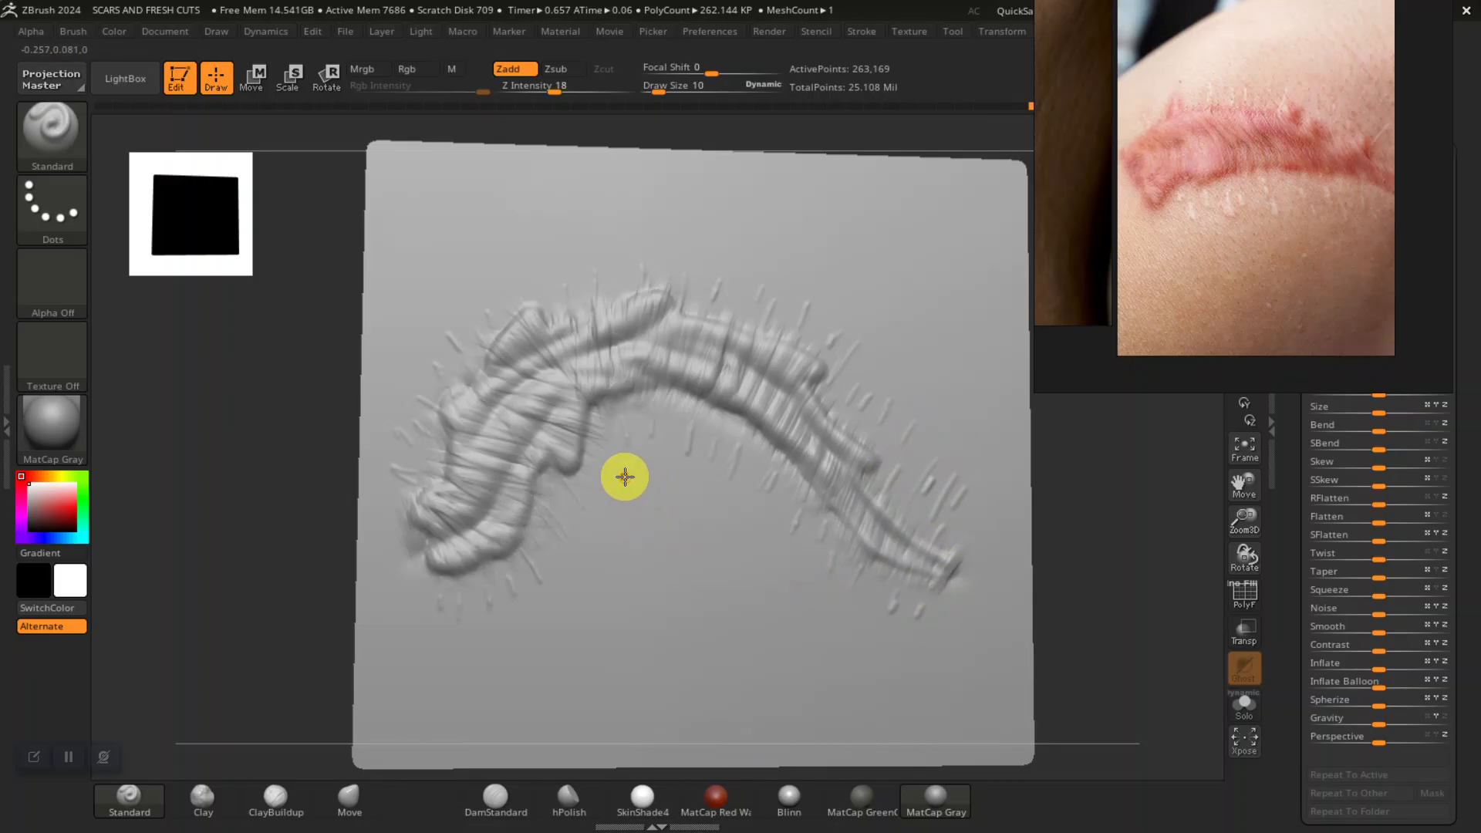
left_click_drag(580, 464, 599, 488)
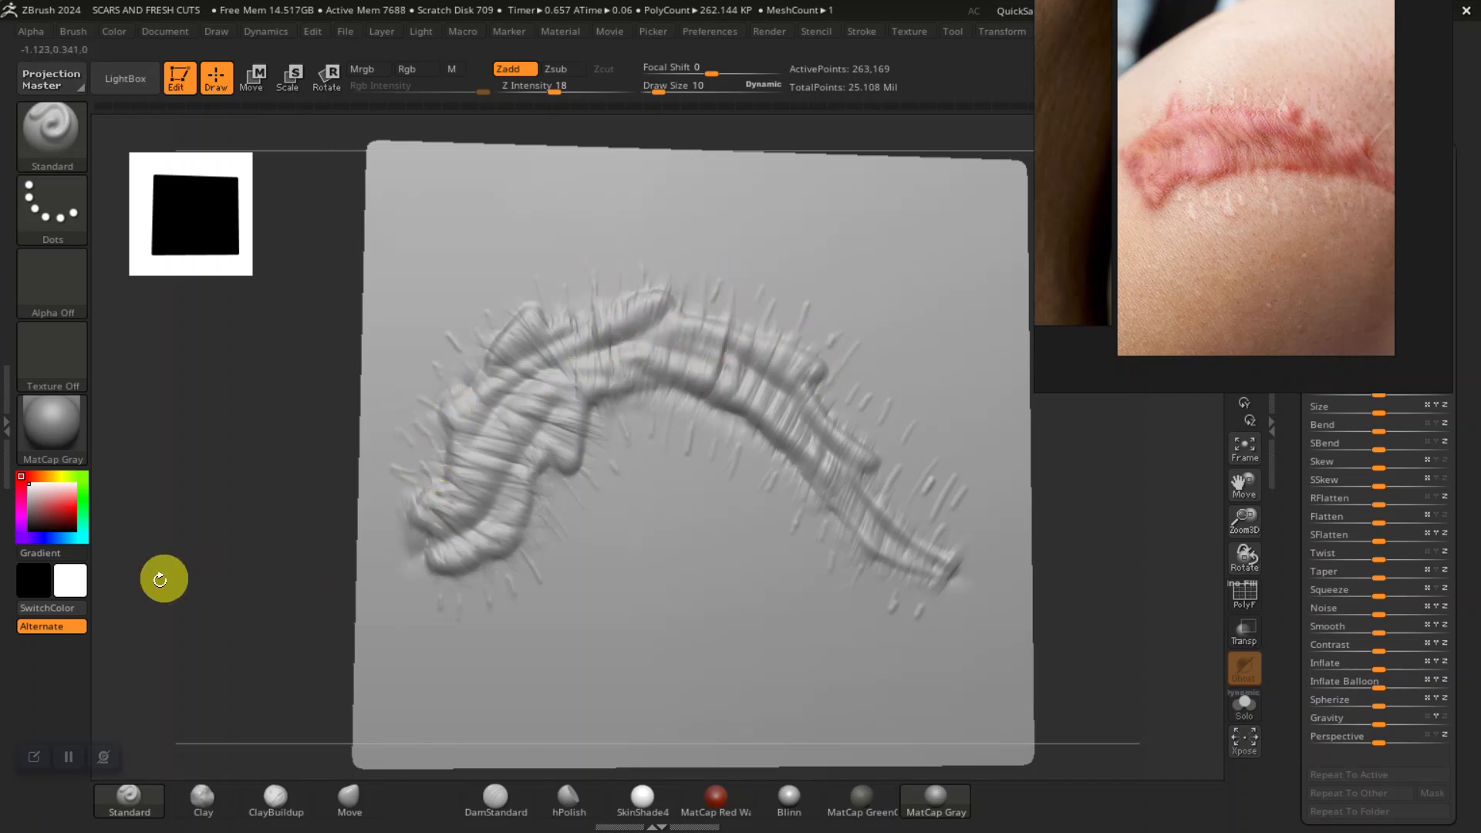
Step: Cut fine crosswise lines into the scar's left part and arch with the DamStandard brush at draw size 10
left_click_drag(177, 576, 294, 582, "shift")
mouse_move(1100, 552)
left_mouse_down("alt")
mouse_move(998, 496)
mouse_move(1101, 624)
mouse_move(804, 574)
left_mouse_up("alt")
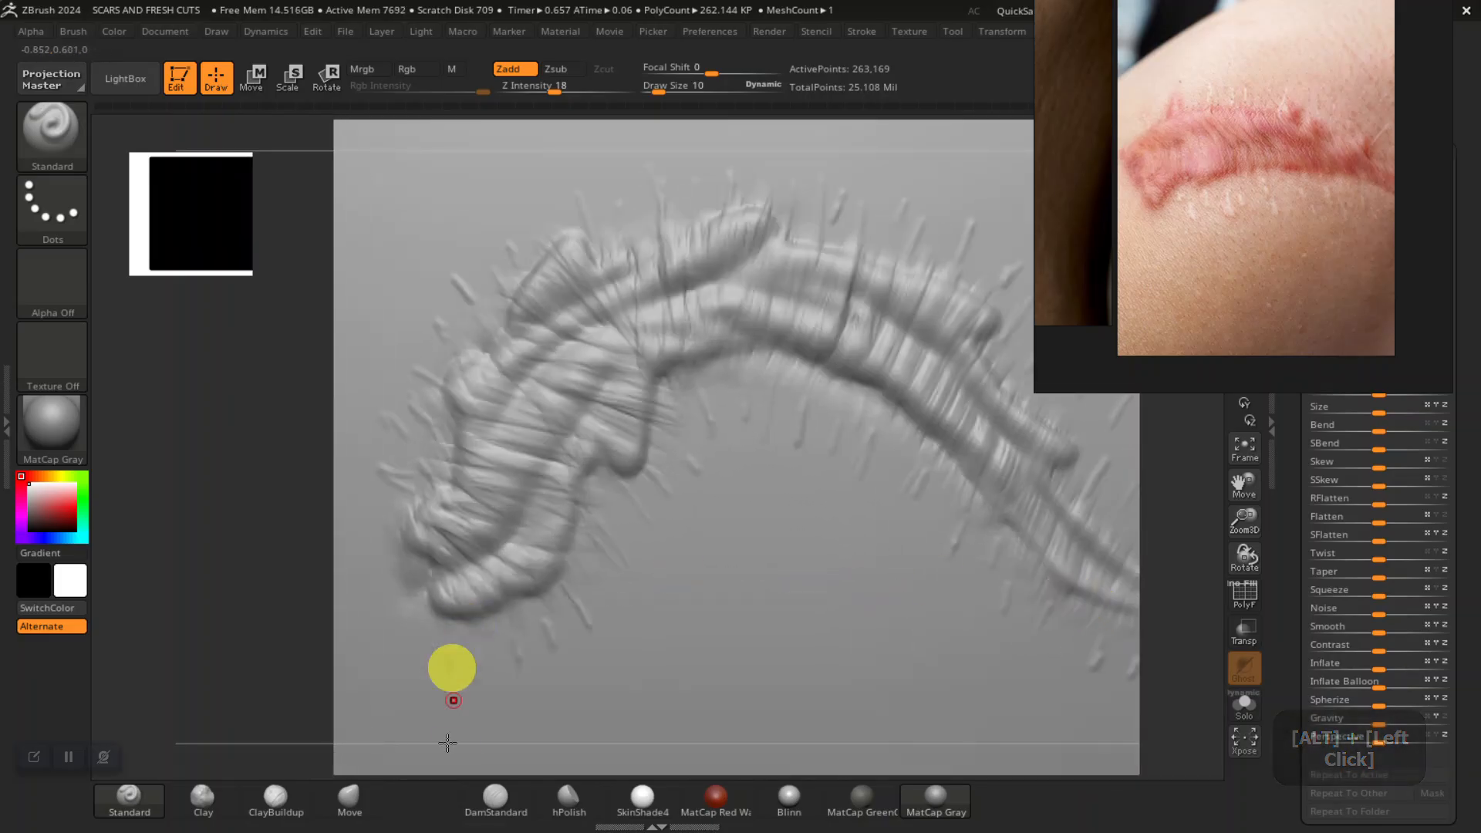
left_click(492, 798)
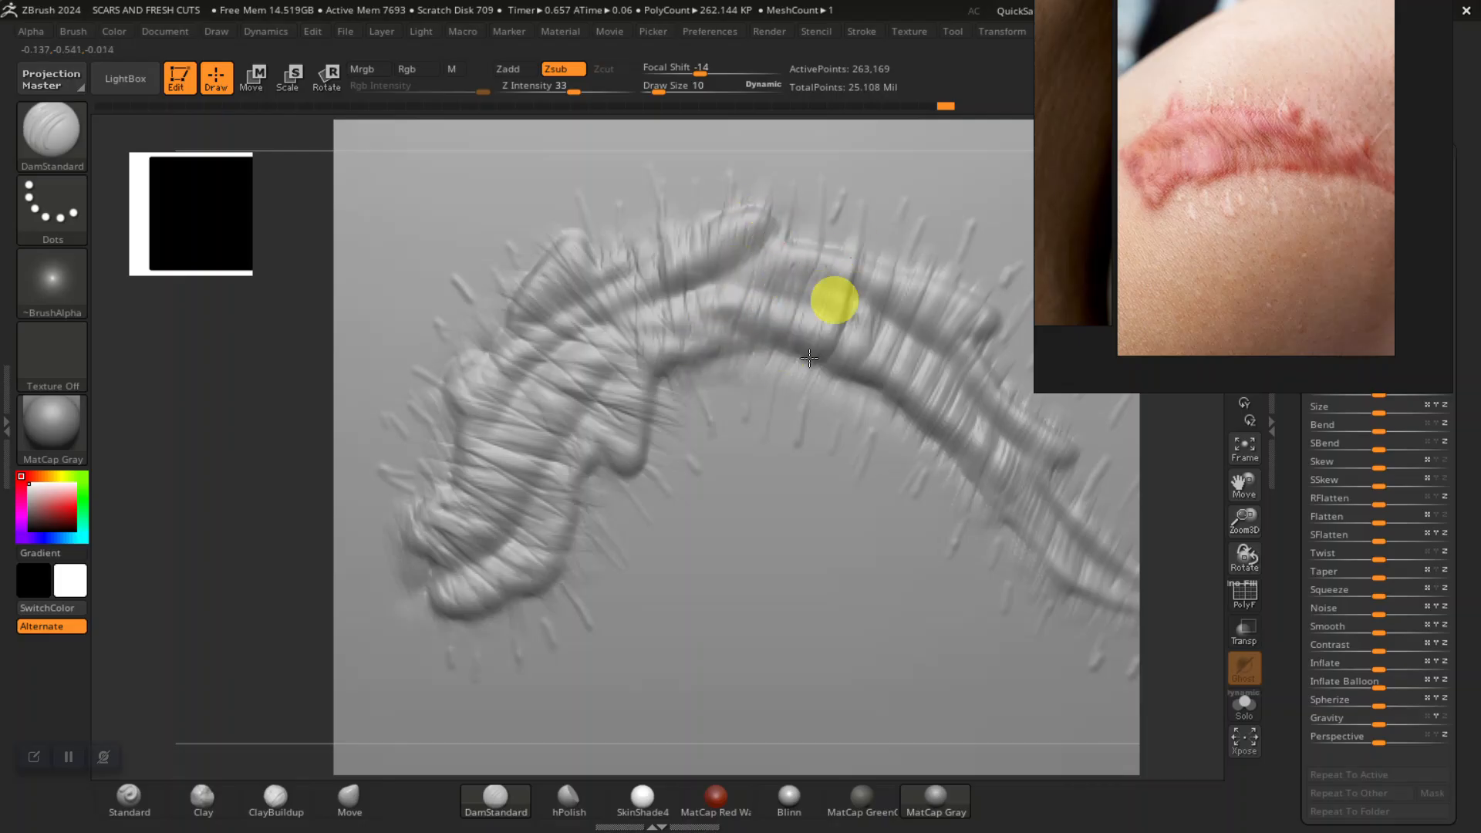
mouse_move(885, 381)
left_mouse_down()
mouse_move(953, 300)
mouse_move(945, 497)
left_mouse_up()
left_click_drag(219, 606, 115, 614, "alt")
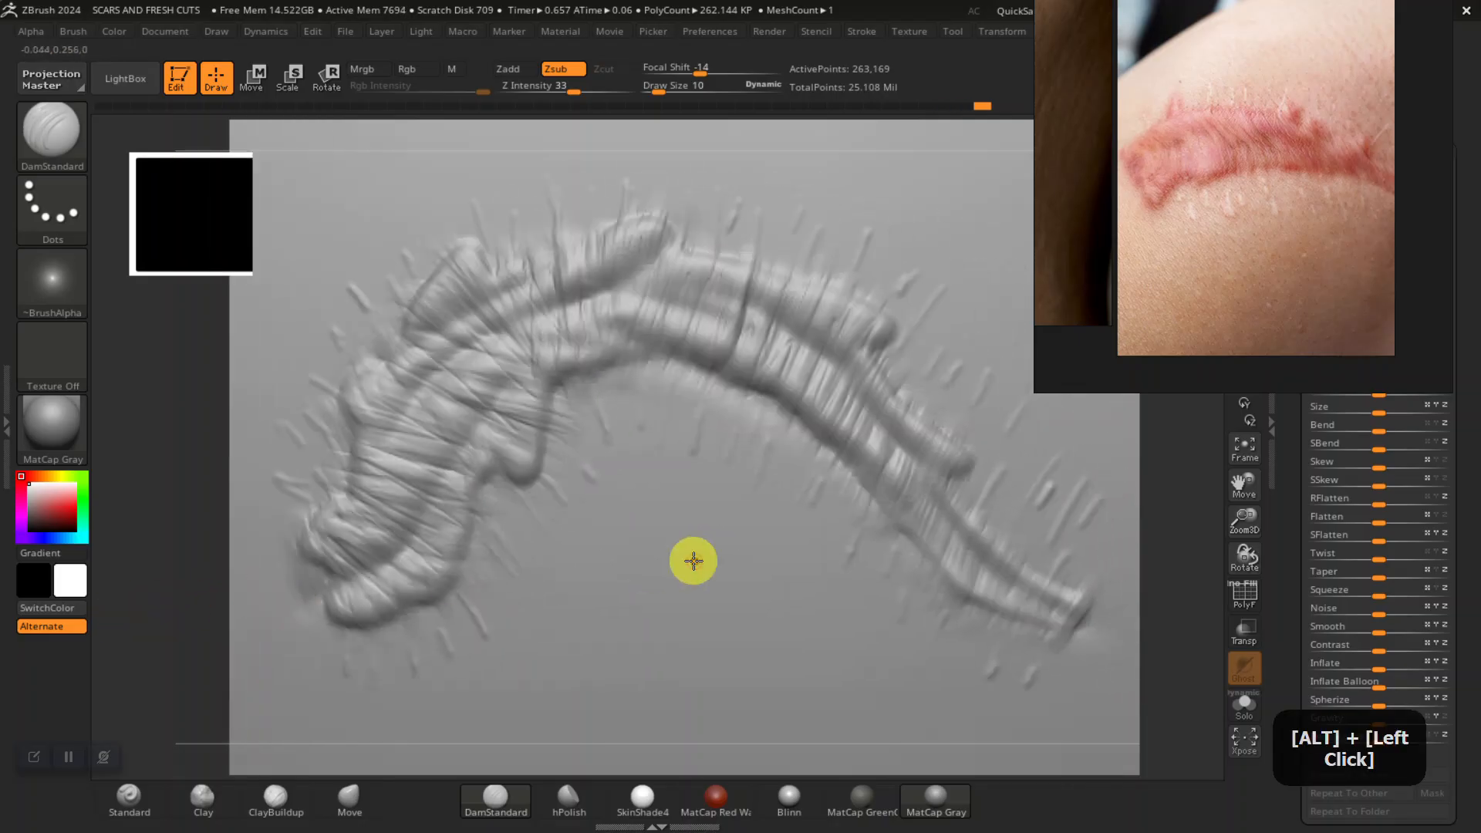
Step: Trace thin DamStandard grooves along the scar's right arm and its inner border, around to the lower left lobe
mouse_move(939, 467)
left_mouse_down()
mouse_move(953, 579)
mouse_move(1025, 599)
left_mouse_up()
mouse_move(1045, 650)
left_mouse_down()
mouse_move(949, 535)
mouse_move(886, 383)
mouse_move(797, 311)
mouse_move(697, 304)
mouse_move(674, 386)
mouse_move(608, 334)
mouse_move(608, 235)
mouse_move(631, 331)
mouse_move(407, 432)
mouse_move(407, 513)
mouse_move(371, 598)
mouse_move(199, 592)
mouse_move(357, 440)
mouse_move(455, 495)
mouse_move(373, 370)
mouse_move(570, 401)
mouse_move(763, 406)
mouse_move(678, 370)
mouse_move(582, 378)
left_mouse_up()
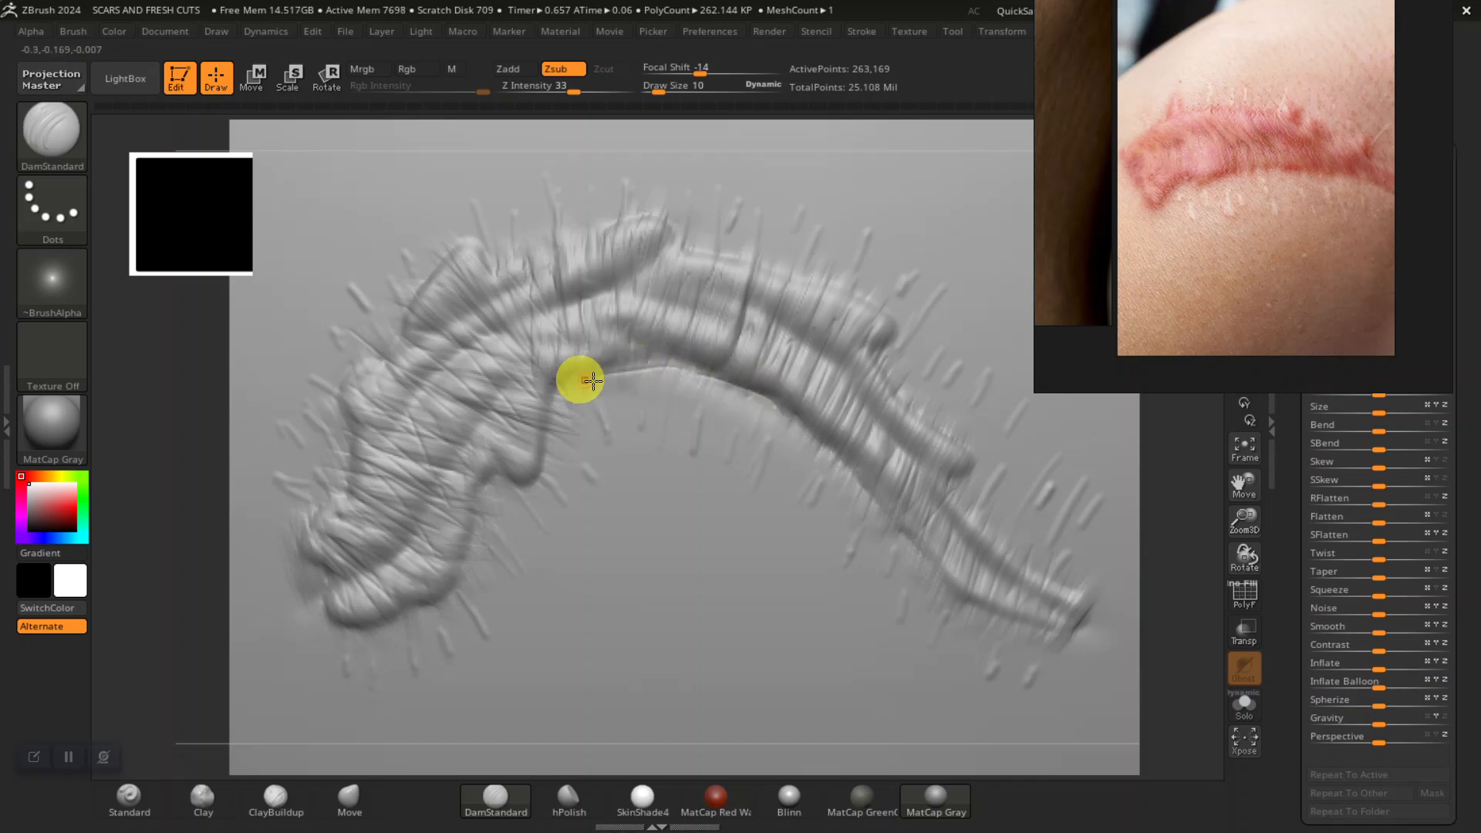
left_click_drag(488, 488, 477, 495)
left_click_drag(457, 587, 421, 607)
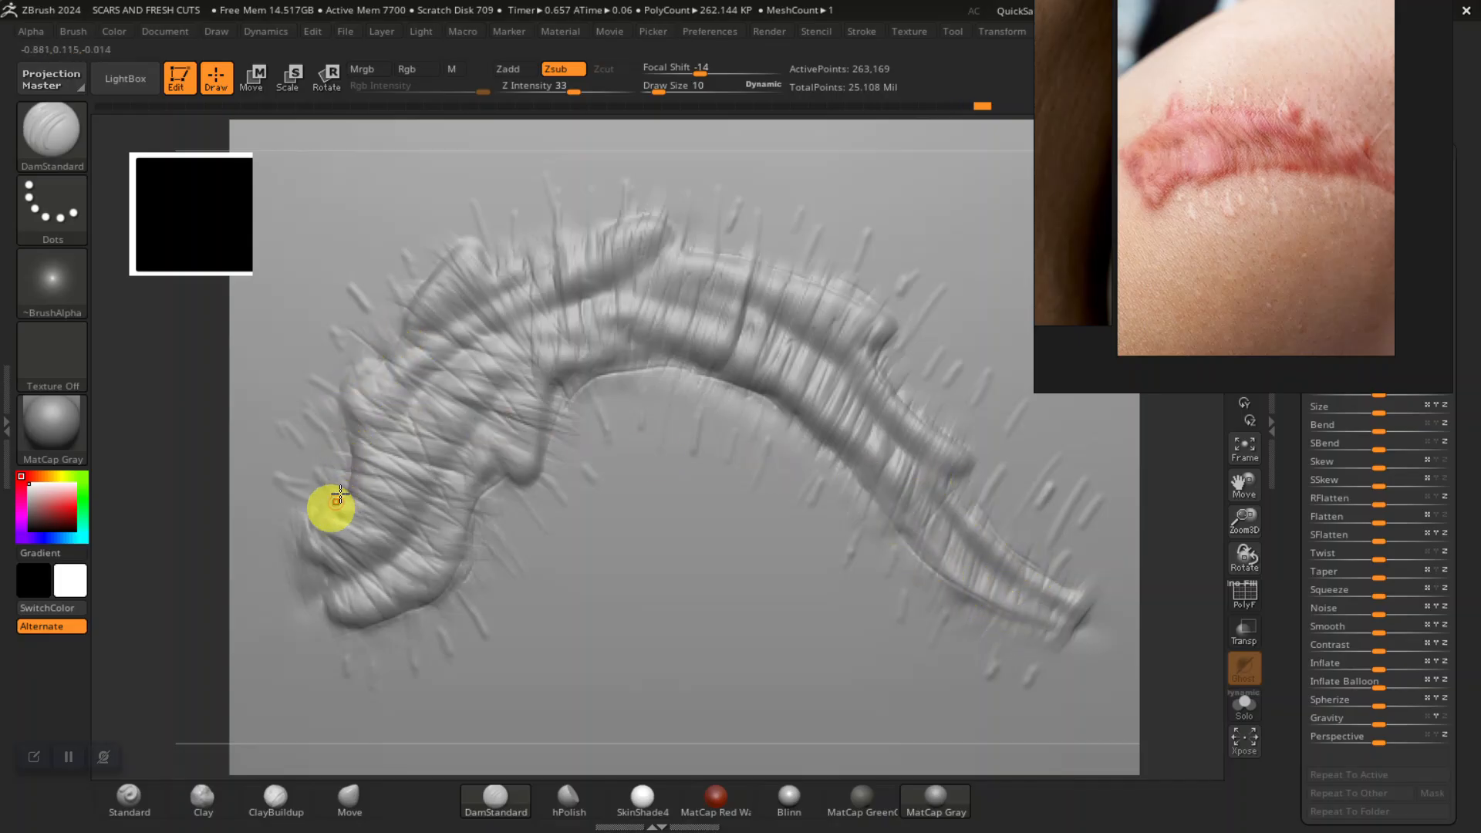
Step: Frame the whole scar in the canvas and capture it as an alpha for the Standard brush with GrabDoc
left_click_drag(169, 604, 155, 470, "alt")
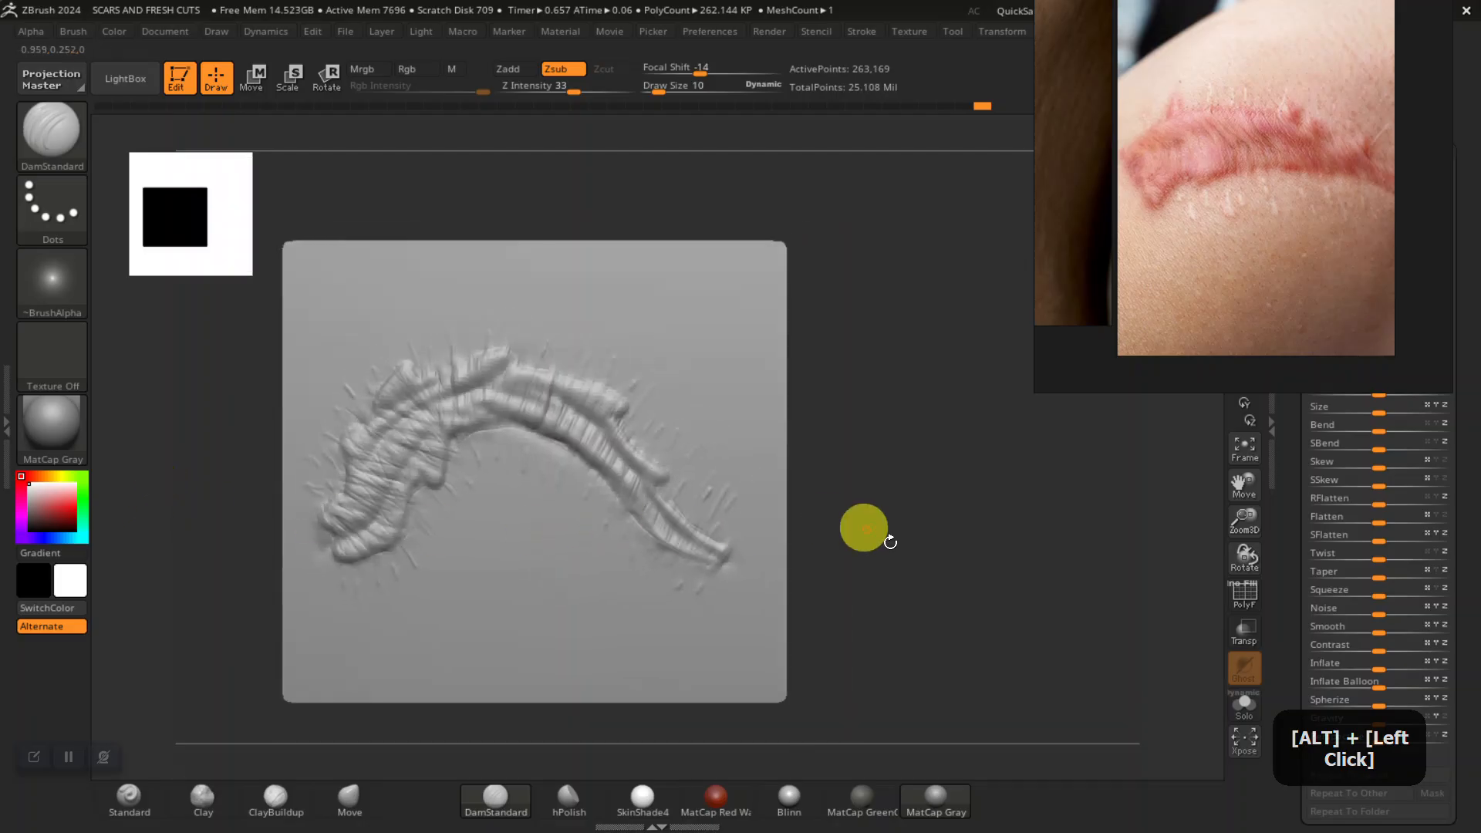
left_click_drag(918, 538, 999, 509, "alt")
left_click_drag(1190, 334, 1242, 291)
mouse_move(1061, 598)
left_mouse_down()
mouse_move(982, 595)
mouse_move(1031, 581)
mouse_move(1053, 629)
mouse_move(1154, 594)
mouse_move(1123, 568)
mouse_move(1094, 575)
mouse_move(1140, 617)
mouse_move(1162, 588)
mouse_move(1064, 559)
mouse_move(998, 568)
mouse_move(1141, 552)
mouse_move(1180, 575)
mouse_move(1166, 558)
mouse_move(1181, 558)
left_mouse_up()
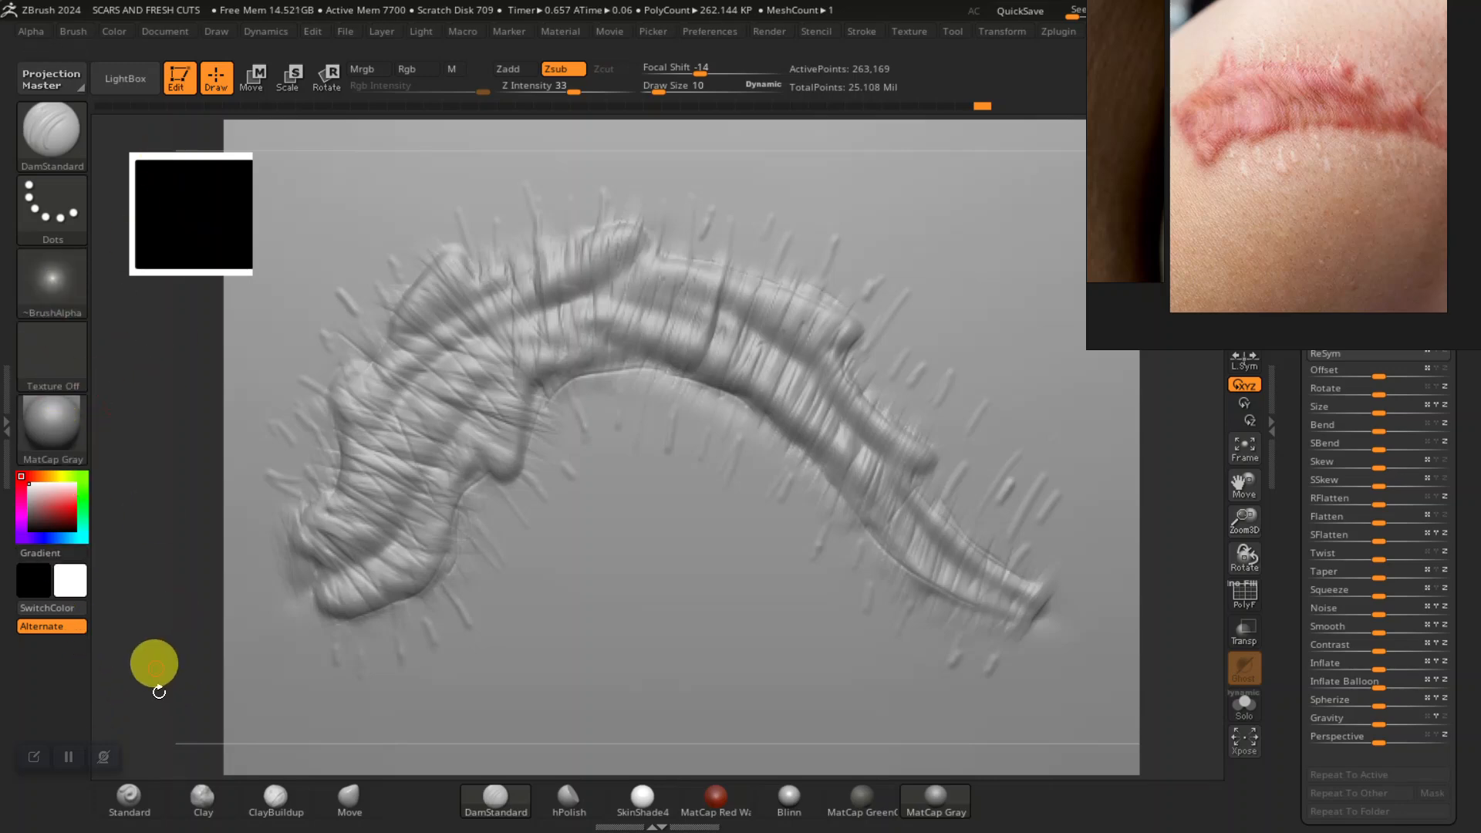
left_click(127, 810)
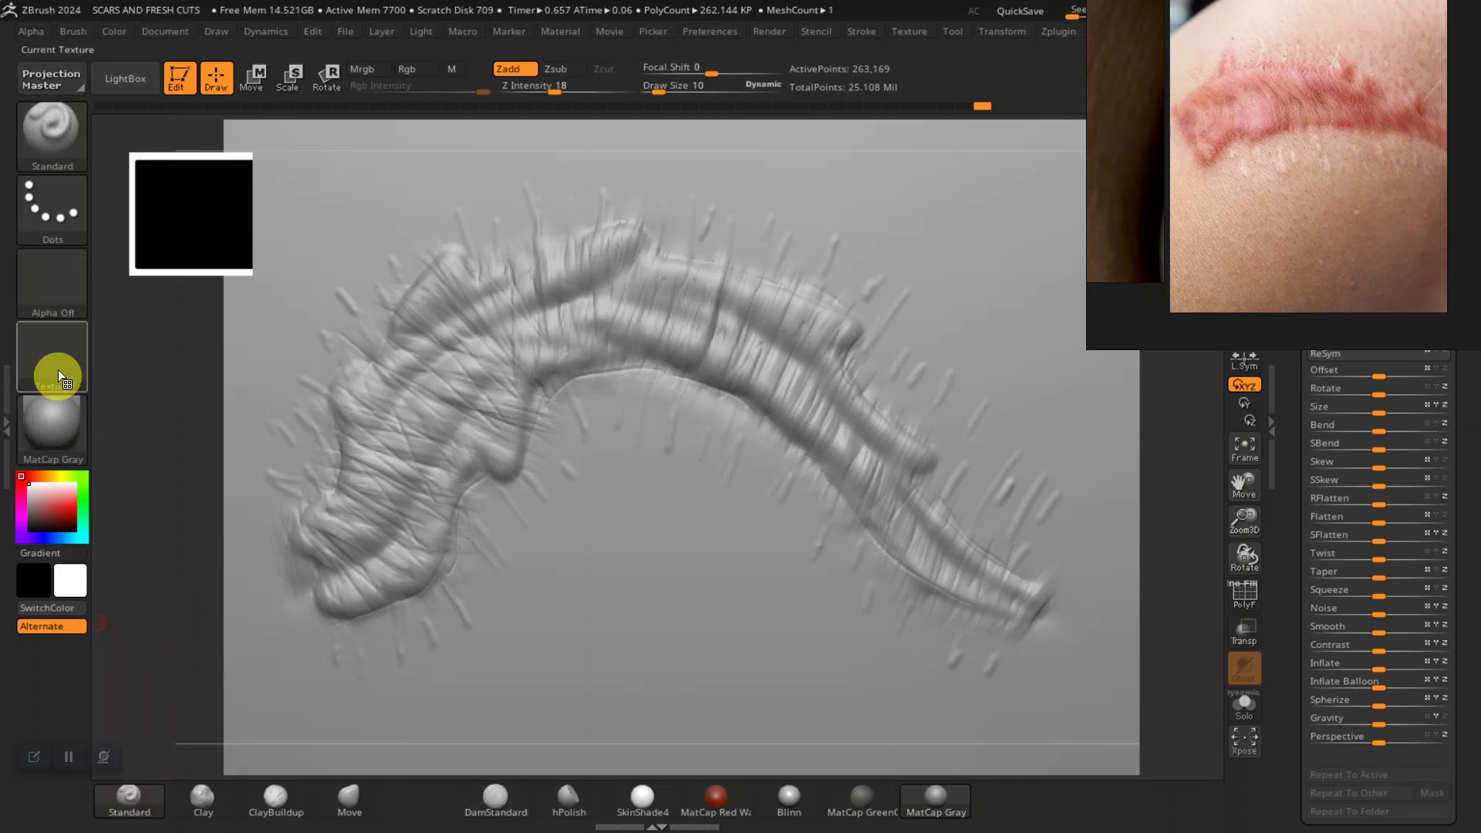
left_click(68, 285)
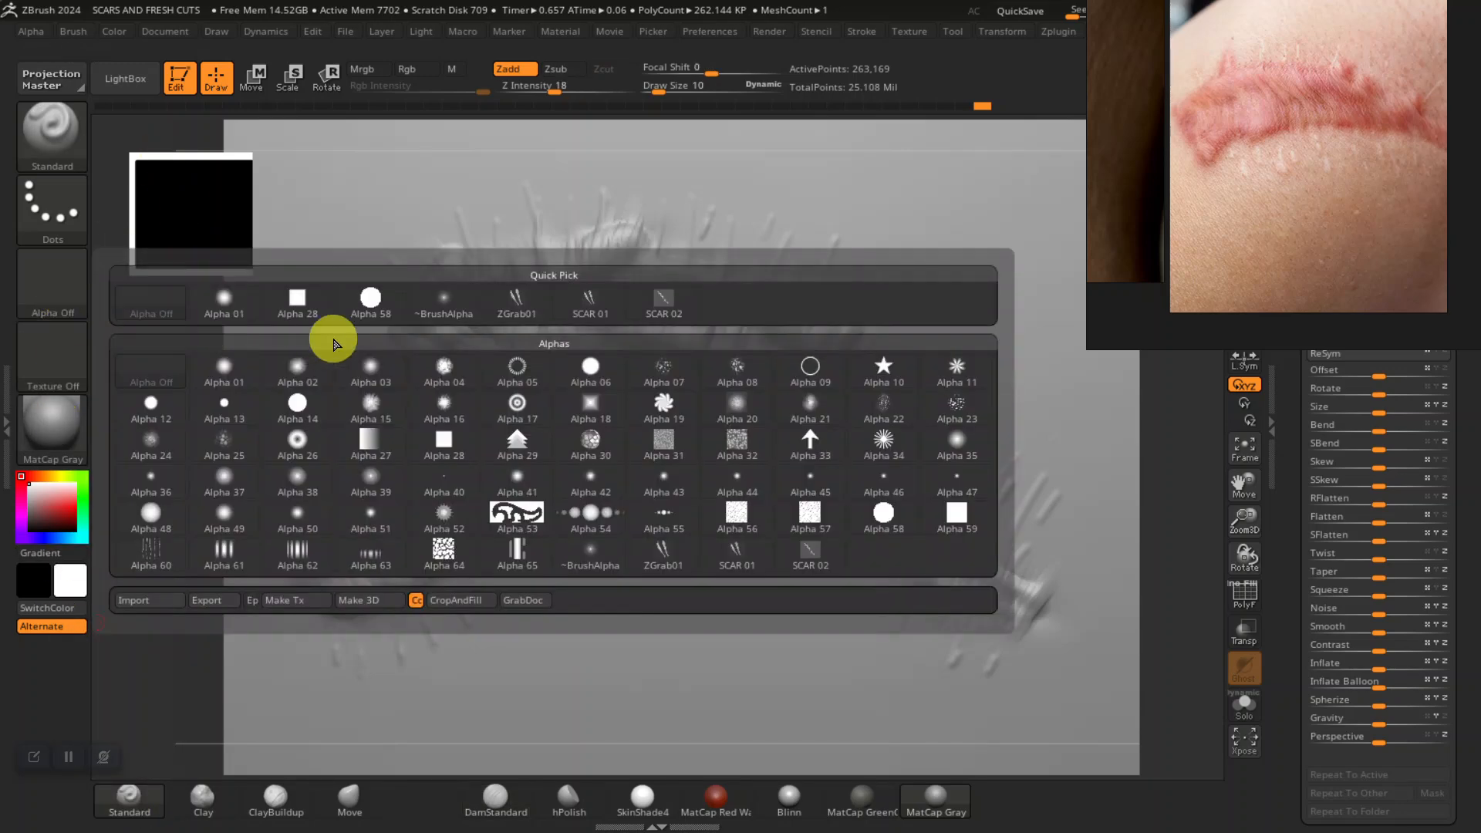
left_click(524, 602)
mouse_move(64, 296)
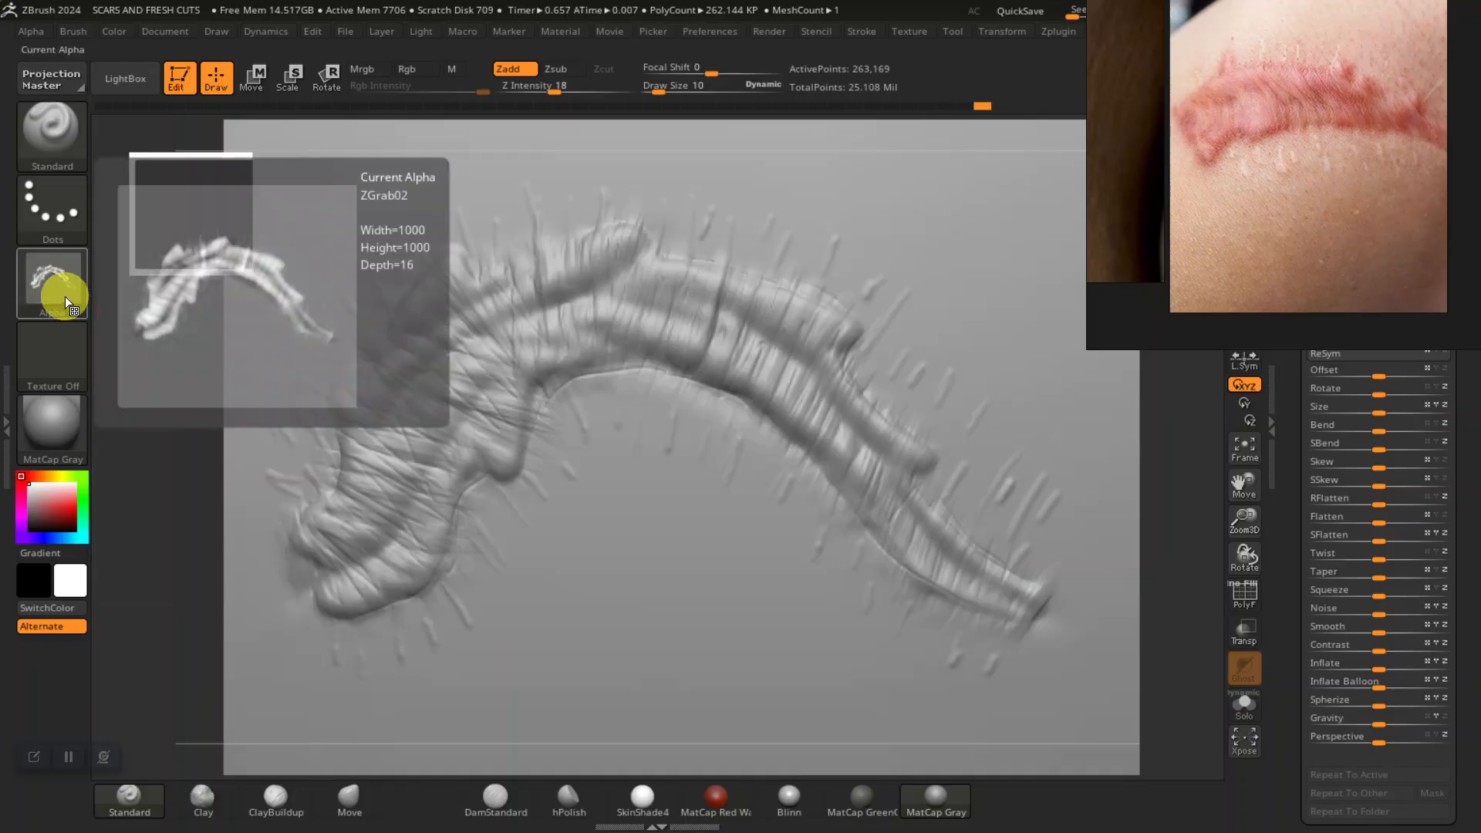
left_click(45, 283)
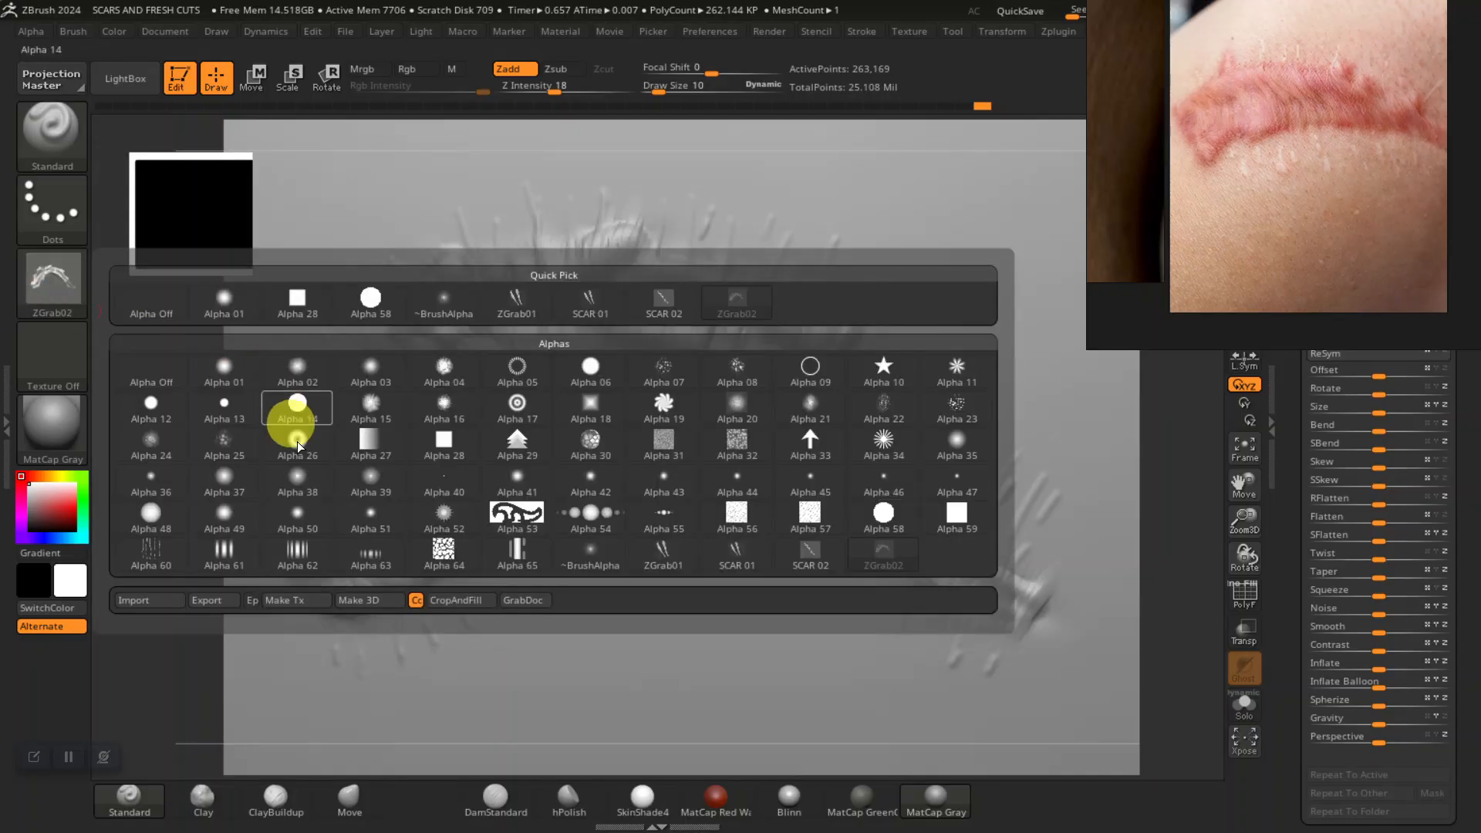
Step: Move the reference photo clear of the subtool list and make the PM3D_Sphere3D1 subtool active
left_click_drag(1181, 199, 25, 325)
left_click_drag(1294, 148, 1322, 314)
left_click(1322, 347)
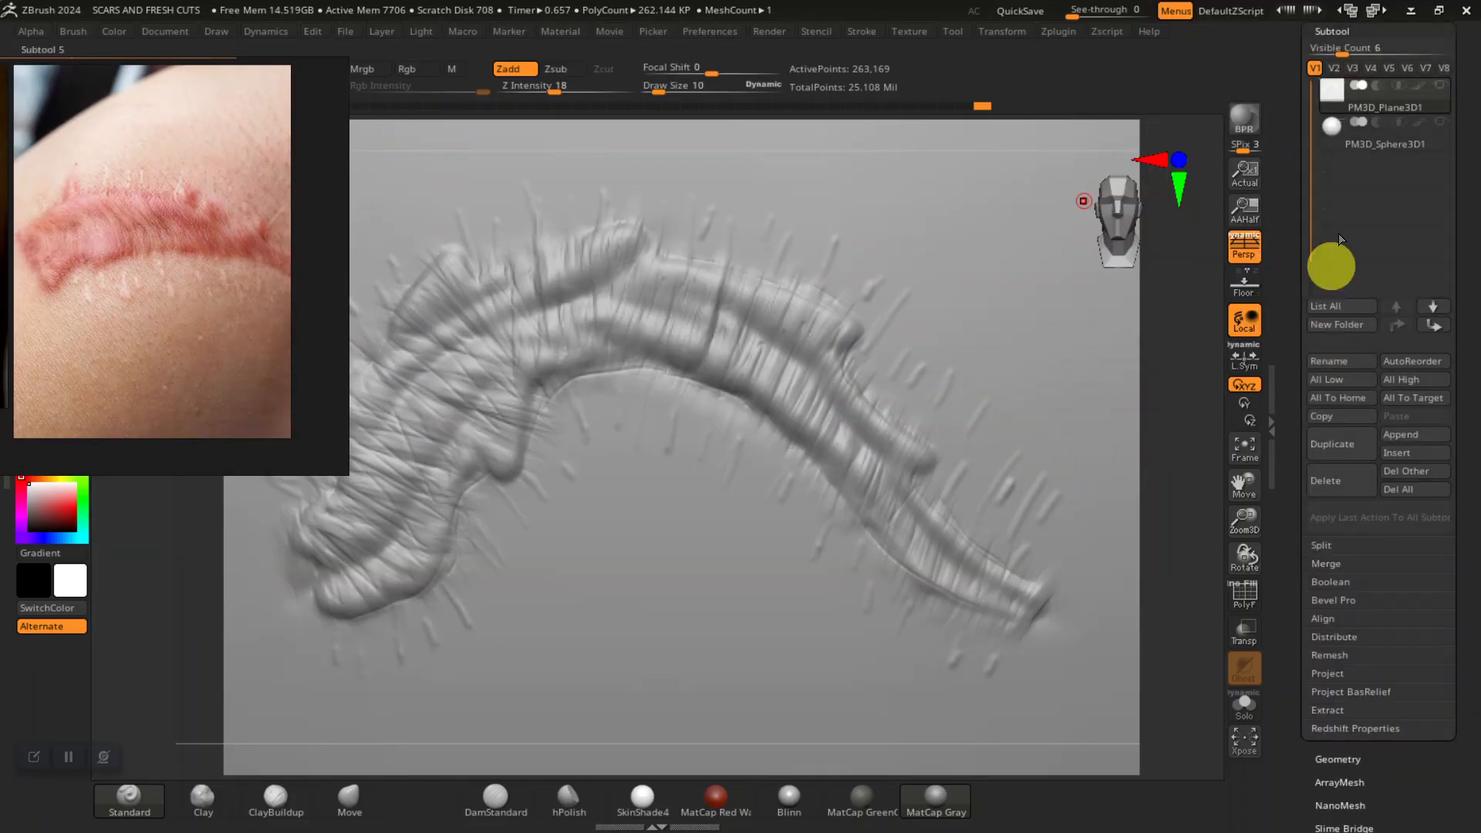
left_click(1358, 147)
left_click_drag(1162, 677, 1081, 688, "alt")
left_click_drag(264, 398, 1219, 318)
Step: Set the Standard brush's stroke to DragRect and stamp the captured scar alpha on a bare area of the sphere
left_click(45, 211)
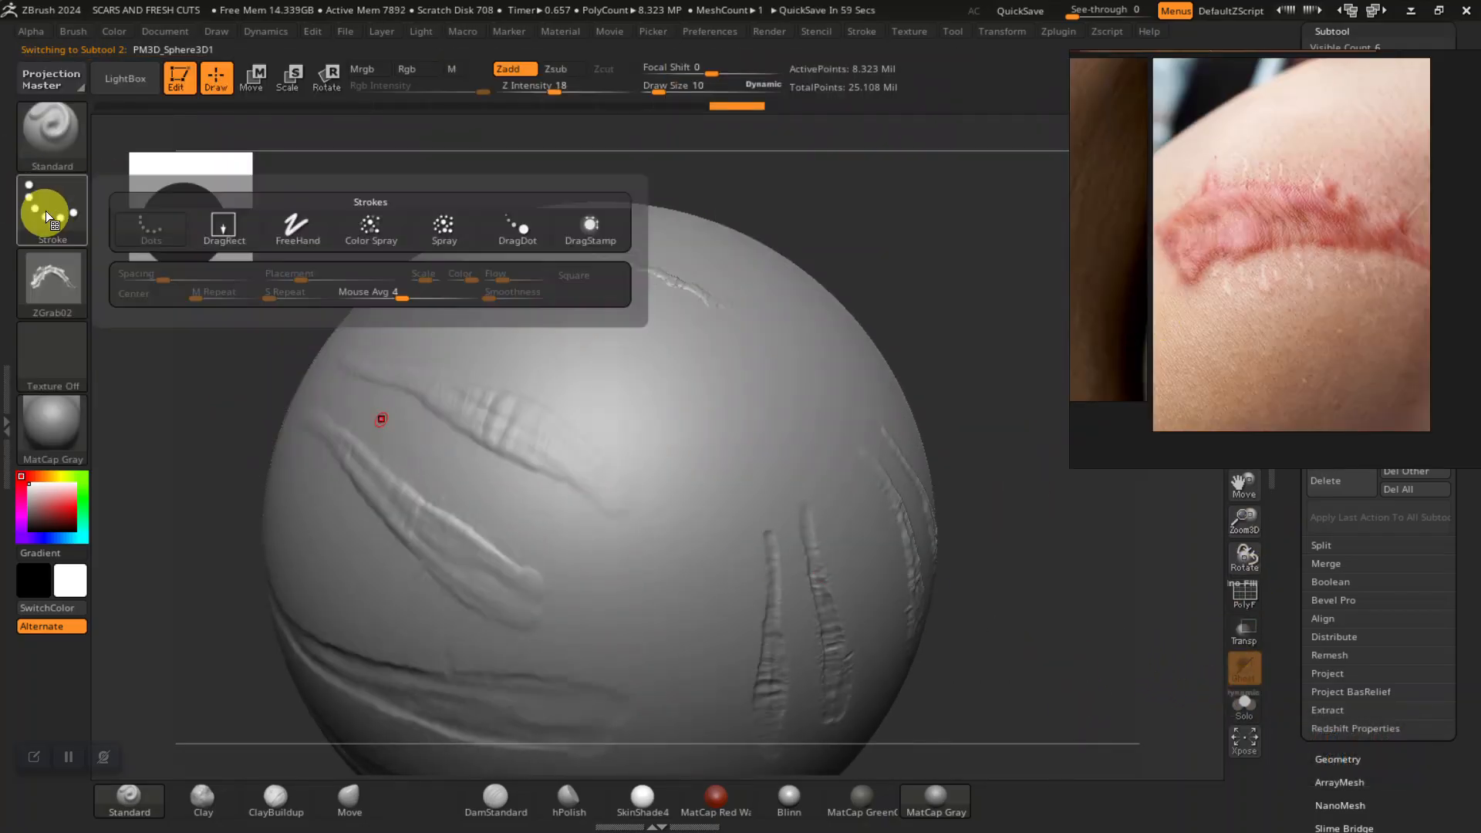
left_click(219, 238)
left_click_drag(848, 260, 722, 357)
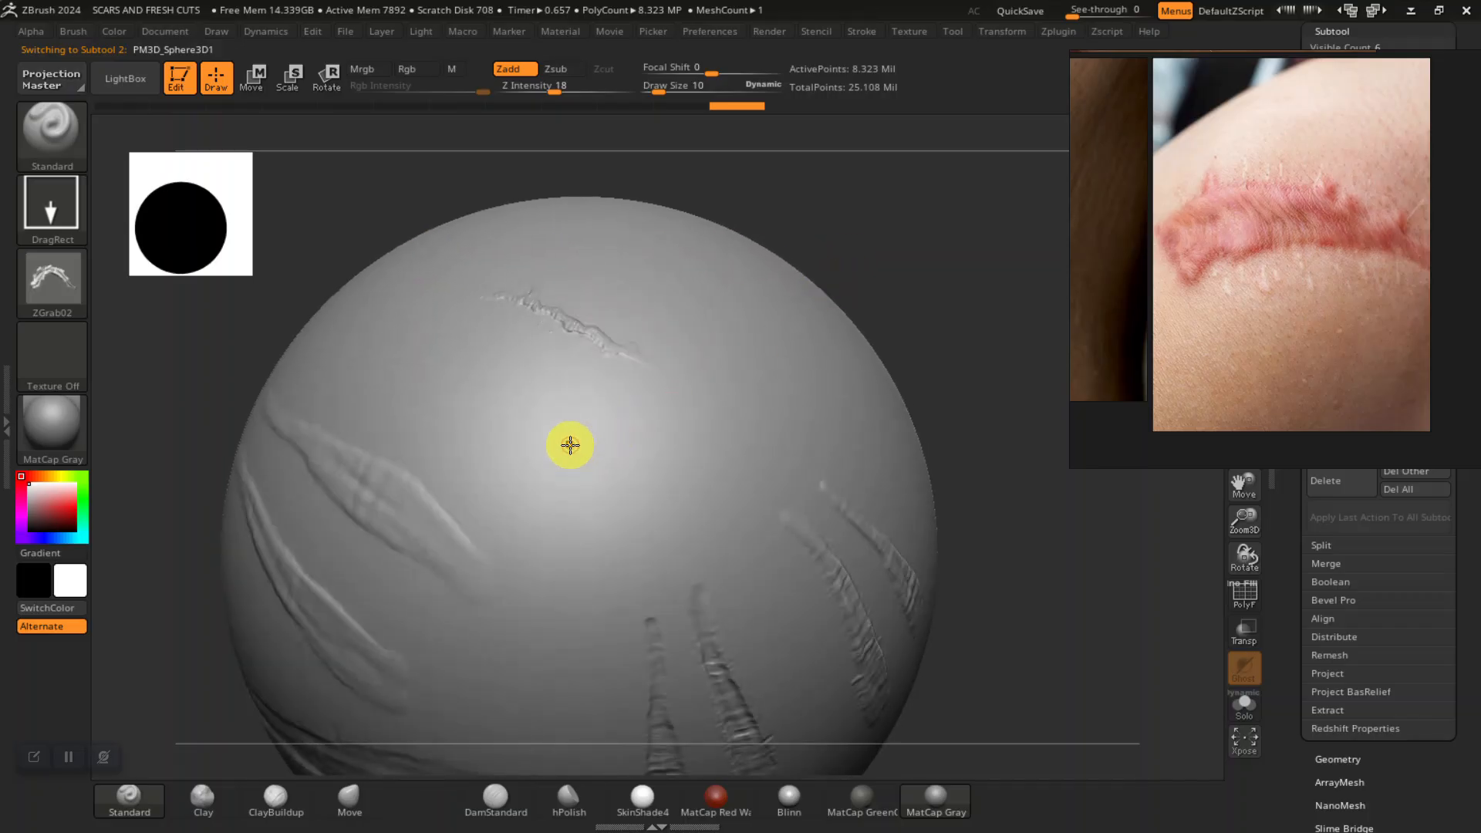
mouse_move(593, 482)
left_mouse_down()
mouse_move(622, 545)
mouse_move(697, 525)
mouse_move(785, 438)
mouse_move(799, 340)
mouse_move(689, 315)
left_mouse_up()
left_click(940, 301, "alt")
left_click_drag(945, 325, 990, 435, "alt")
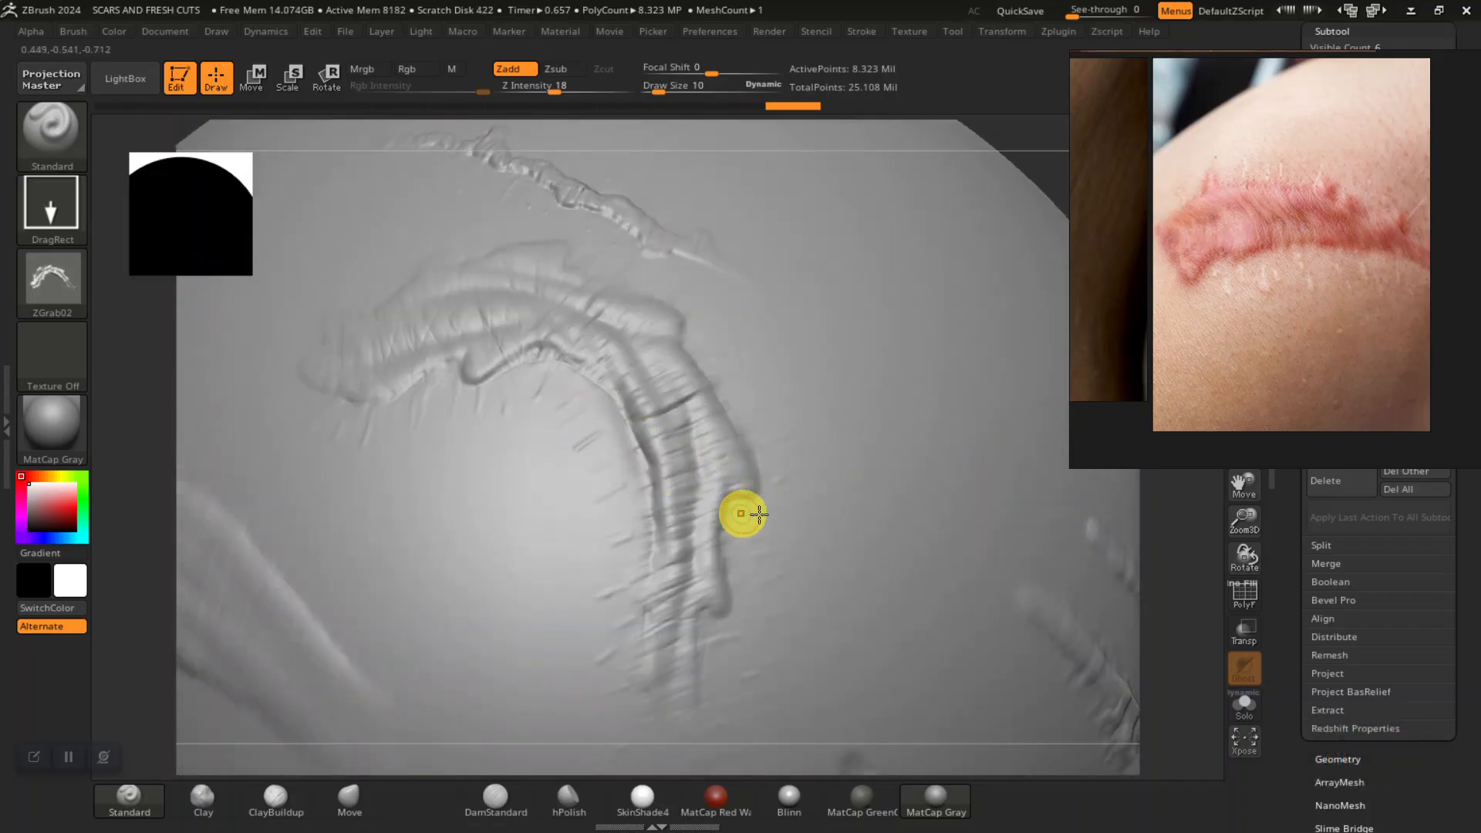
Step: Export the captured scar alpha as the Photoshop file SCAR 03 in the SCARS AND WOUNDS folder
left_click(40, 285)
left_click(217, 599)
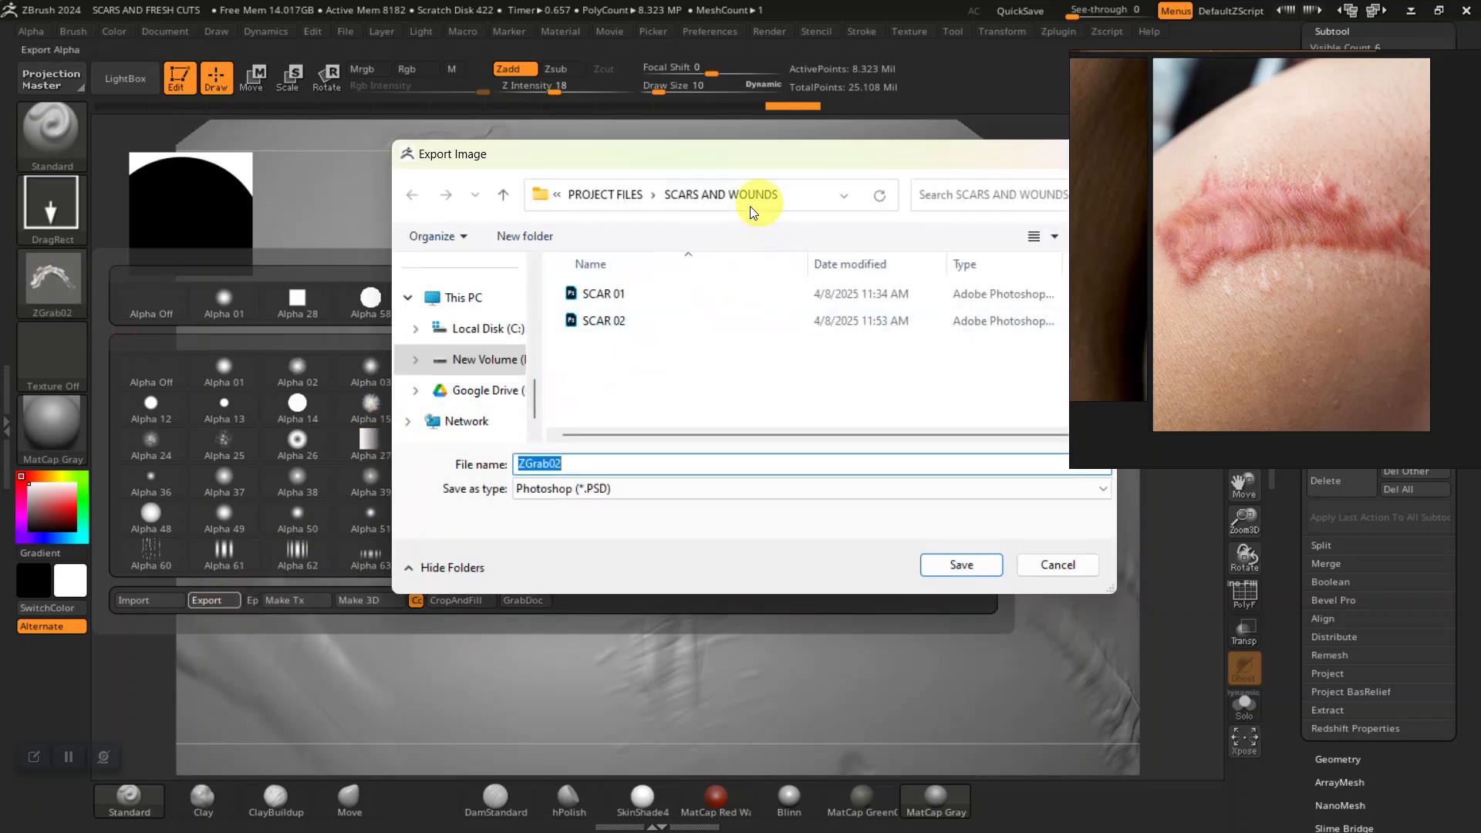
left_click(603, 322)
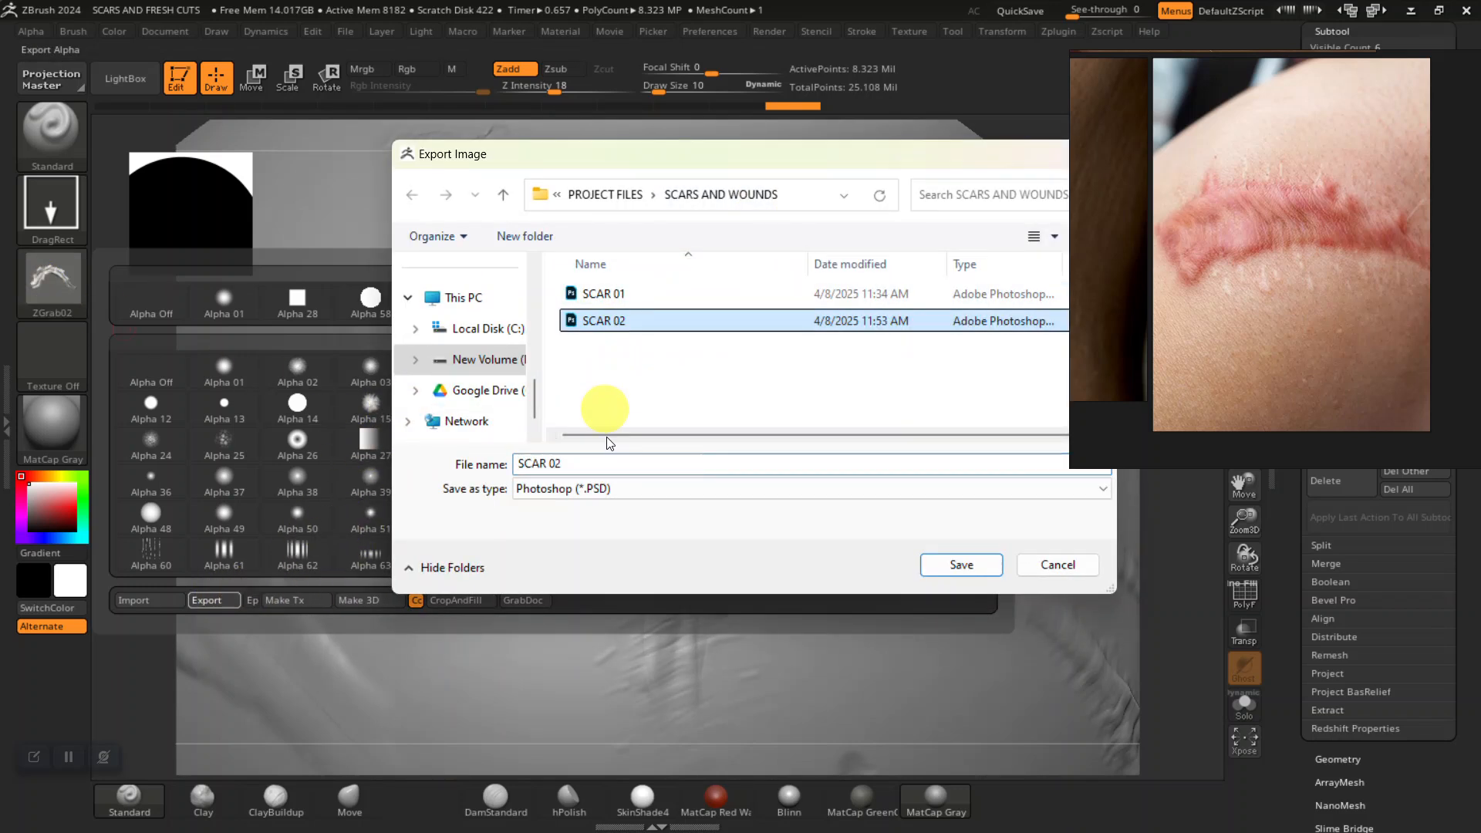
left_click(606, 465)
key("BackSpace")
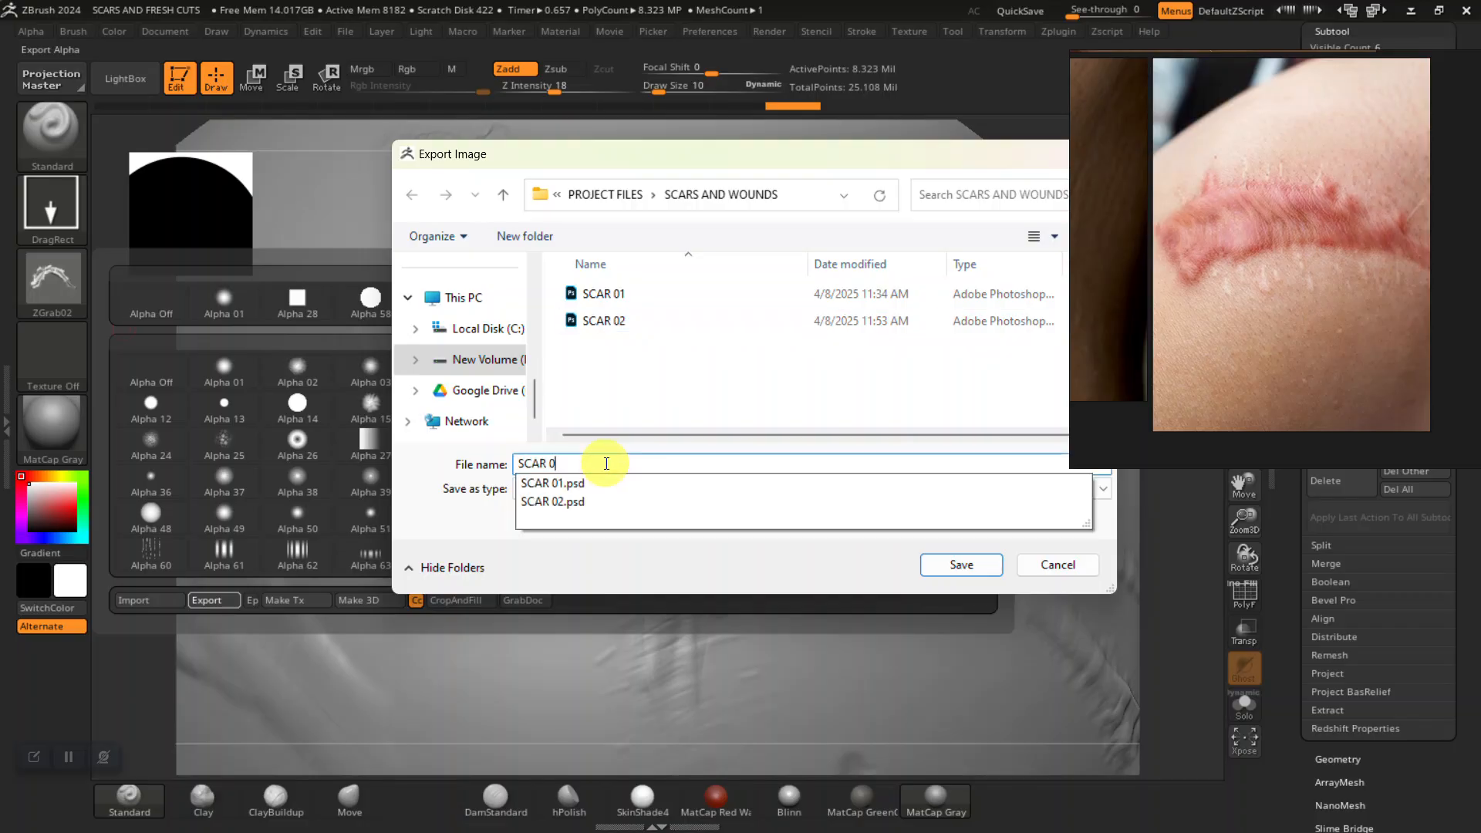
type("3")
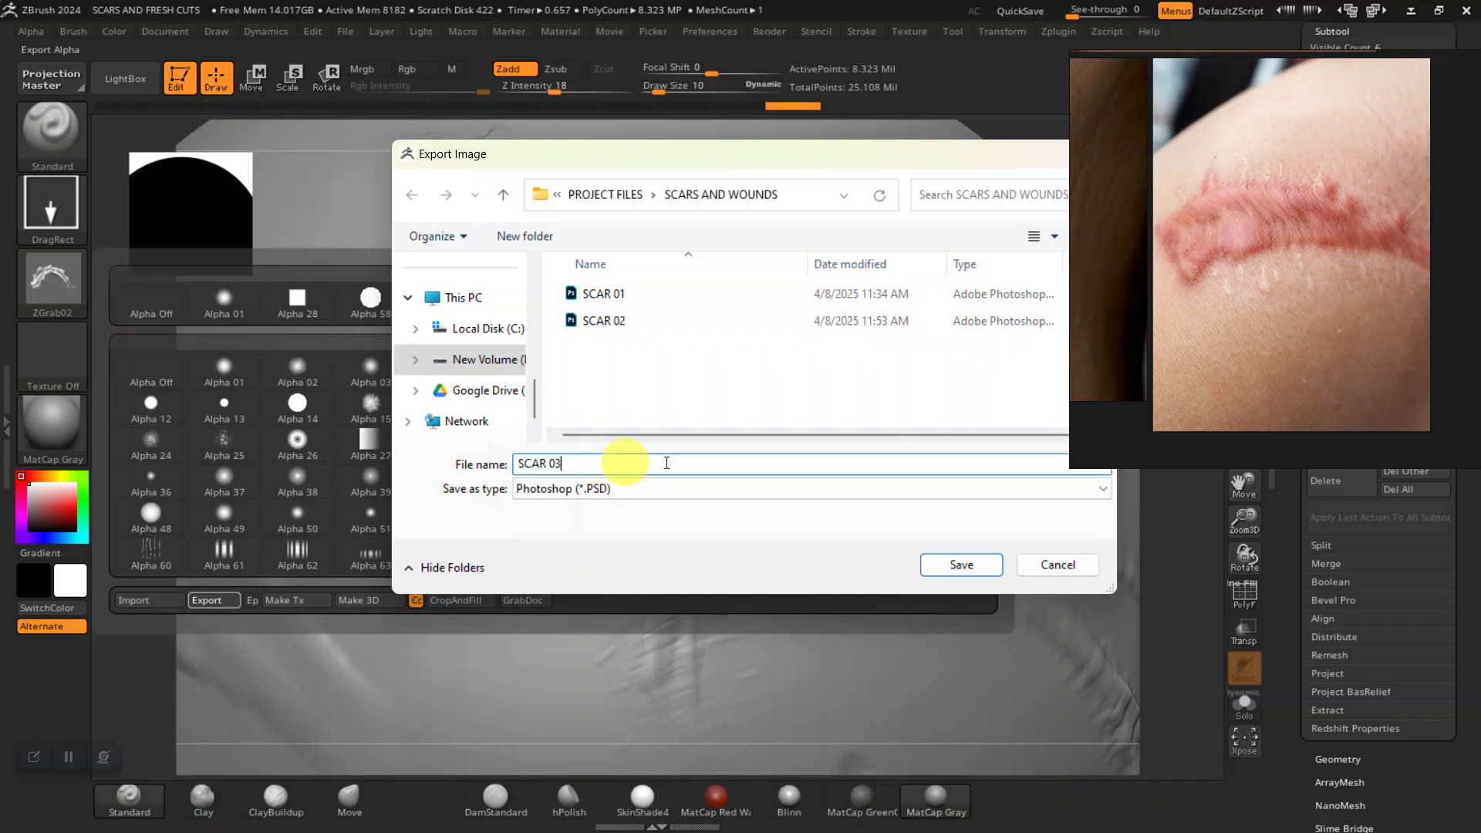
left_click(941, 562)
Step: Examine the healed scar photos on the reference board, comparing the pale streaked scar with the raised red one
right_click_drag(1240, 288, 658, 309)
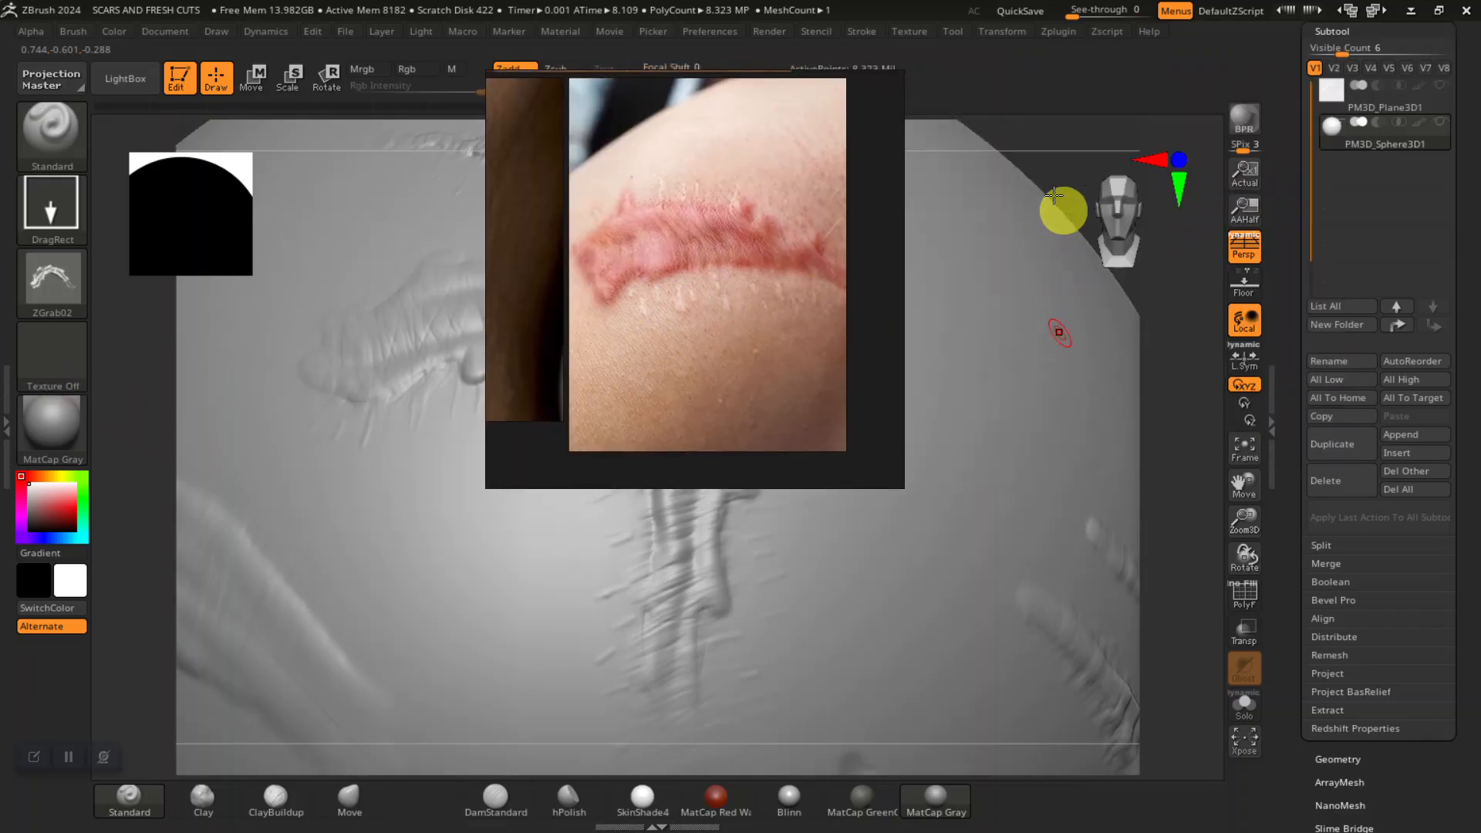
left_click(1050, 158, "alt")
left_click_drag(991, 168, 925, 193, "alt")
right_click_drag(665, 337, 780, 373)
scroll(779, 379, "down", 4)
scroll(779, 379, "down", 1)
middle_click_drag(784, 383, 683, 415)
scroll(750, 377, "up", 6)
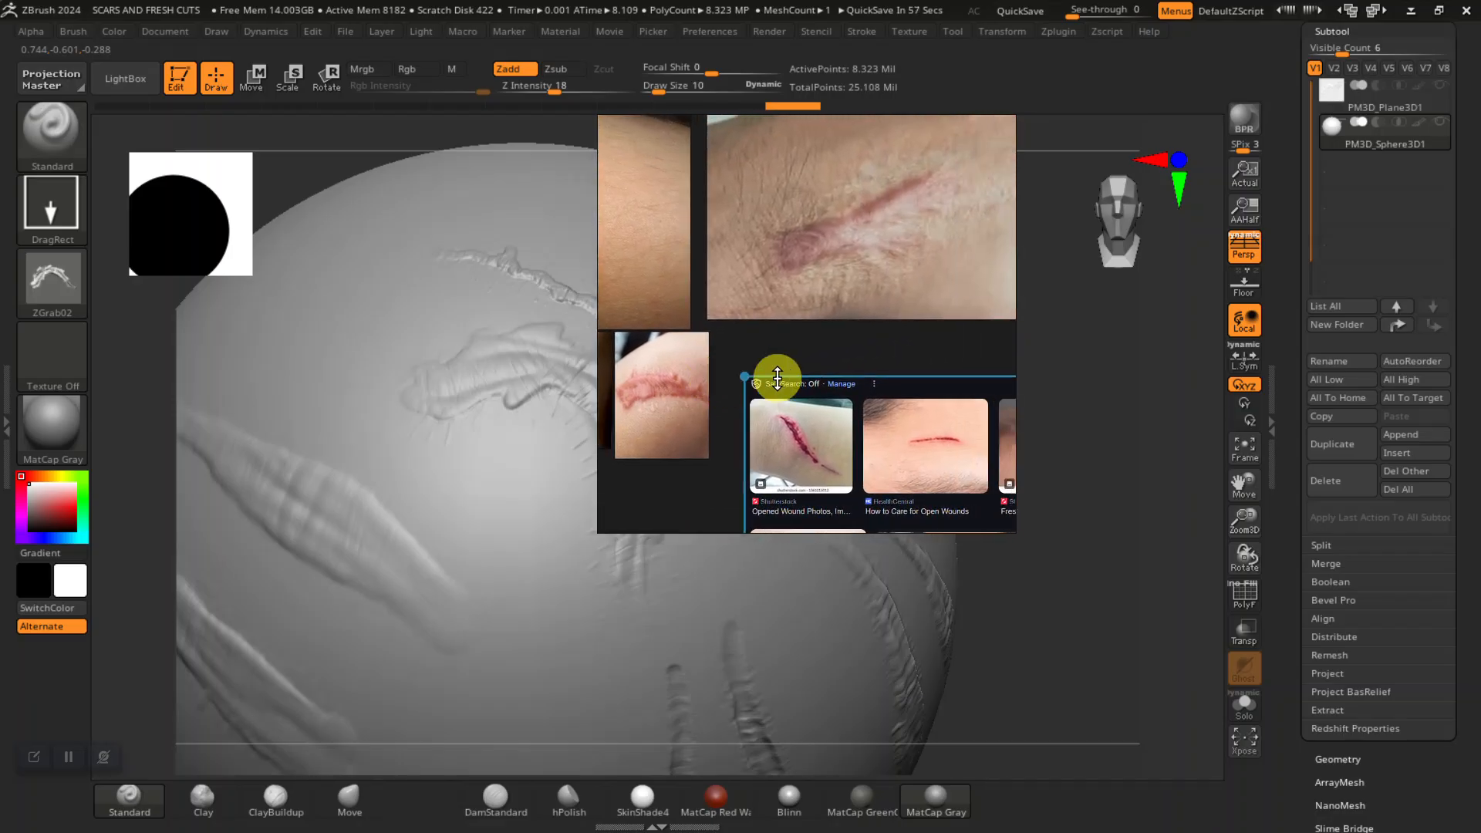
middle_click_drag(751, 492, 704, 601)
scroll(834, 366, "up", 3)
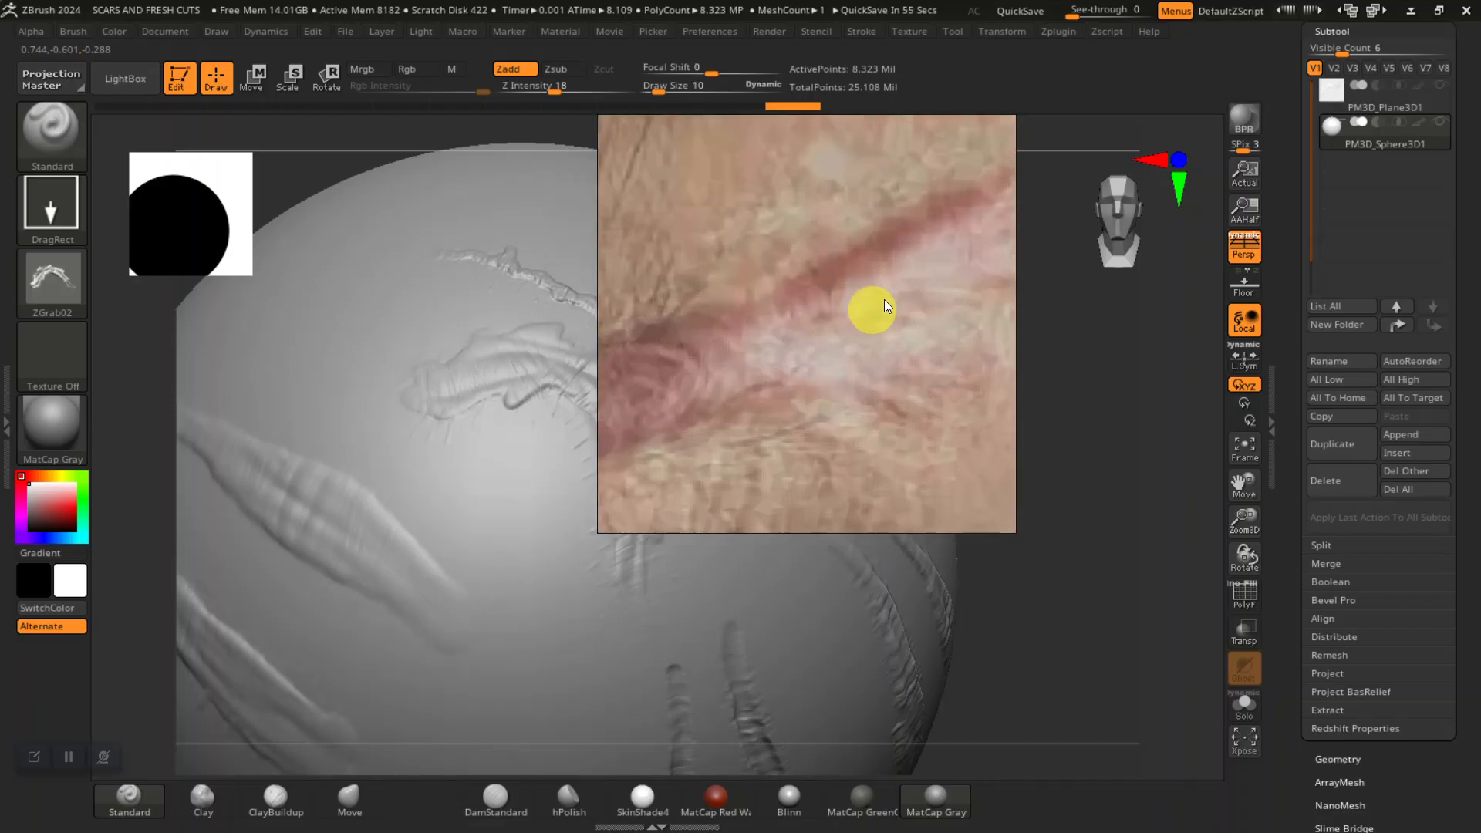
scroll(759, 375, "down", 5)
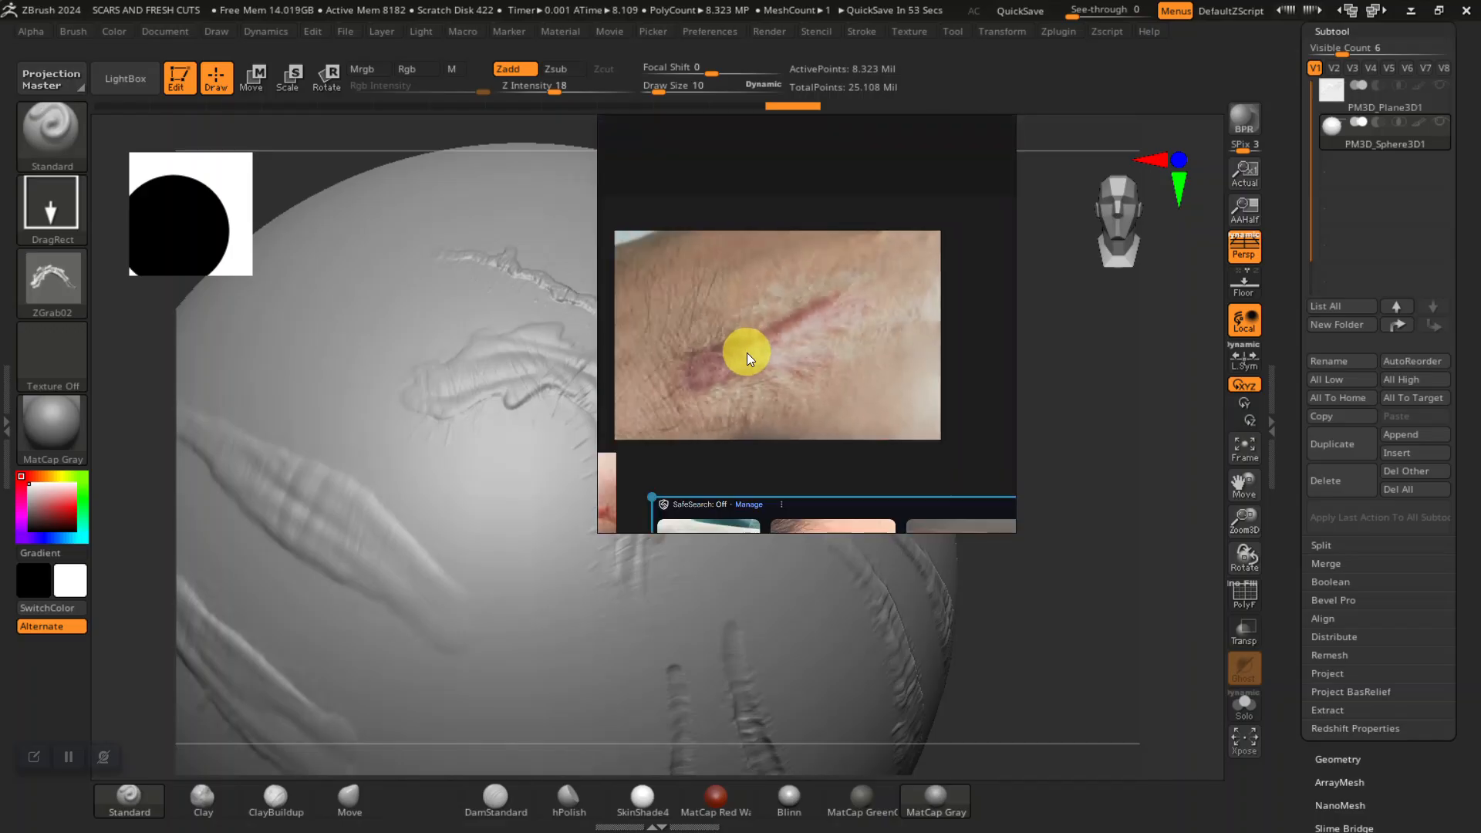
middle_click_drag(747, 353, 882, 259)
middle_click_drag(690, 436, 808, 404)
scroll(825, 341, "up", 8)
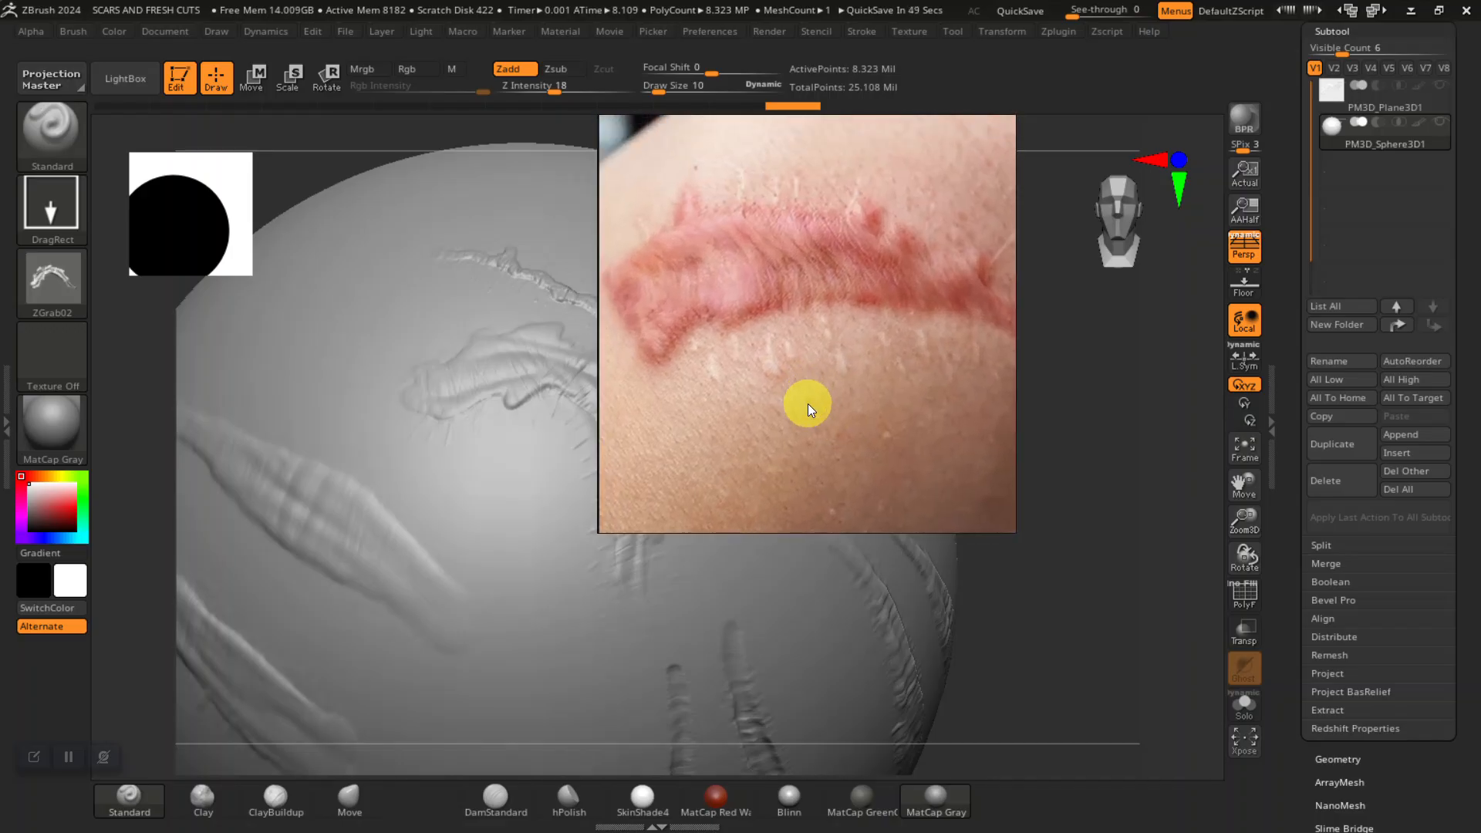
scroll(783, 358, "down", 5)
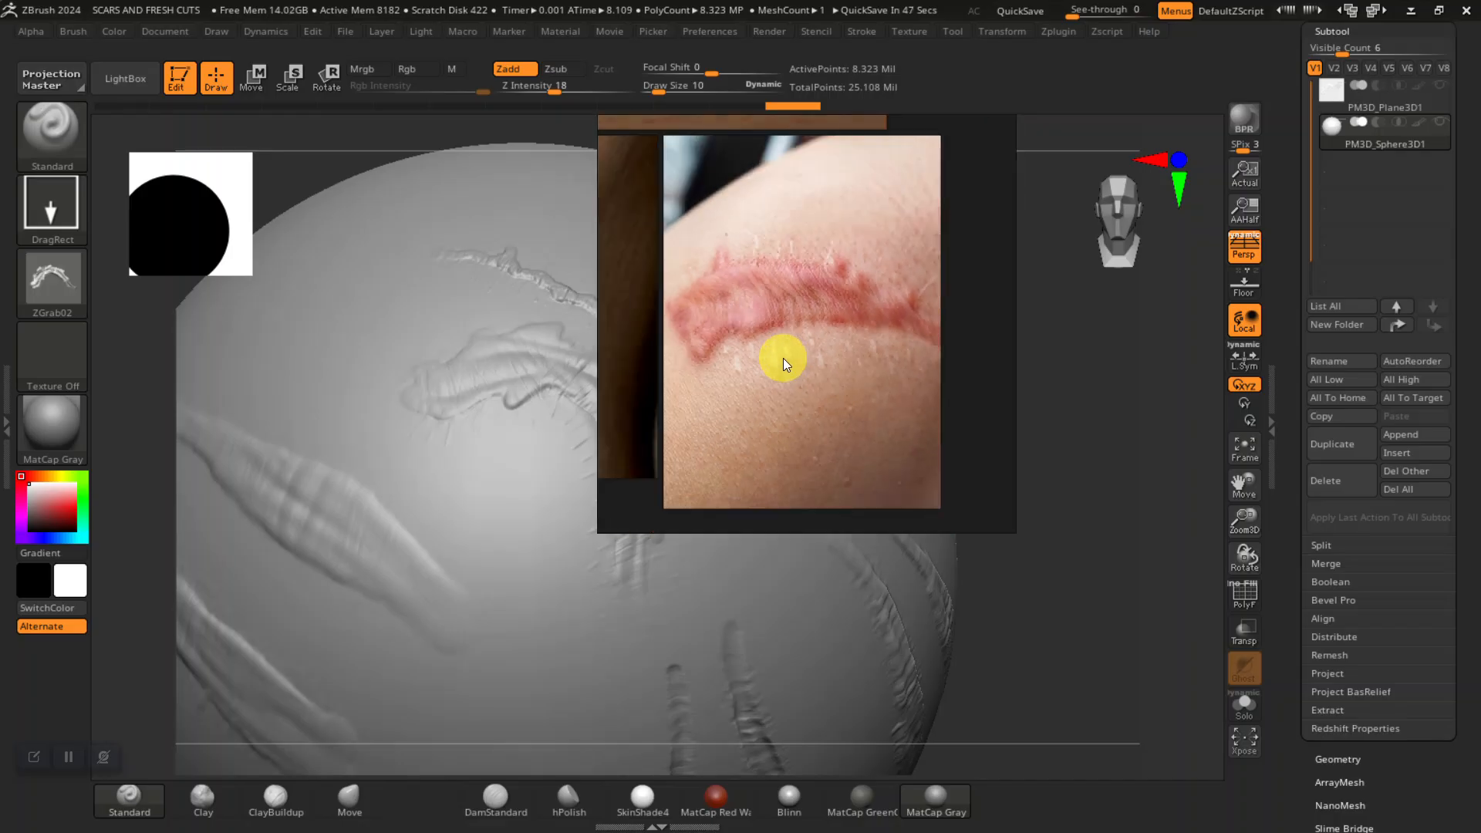
scroll(783, 359, "down", 4)
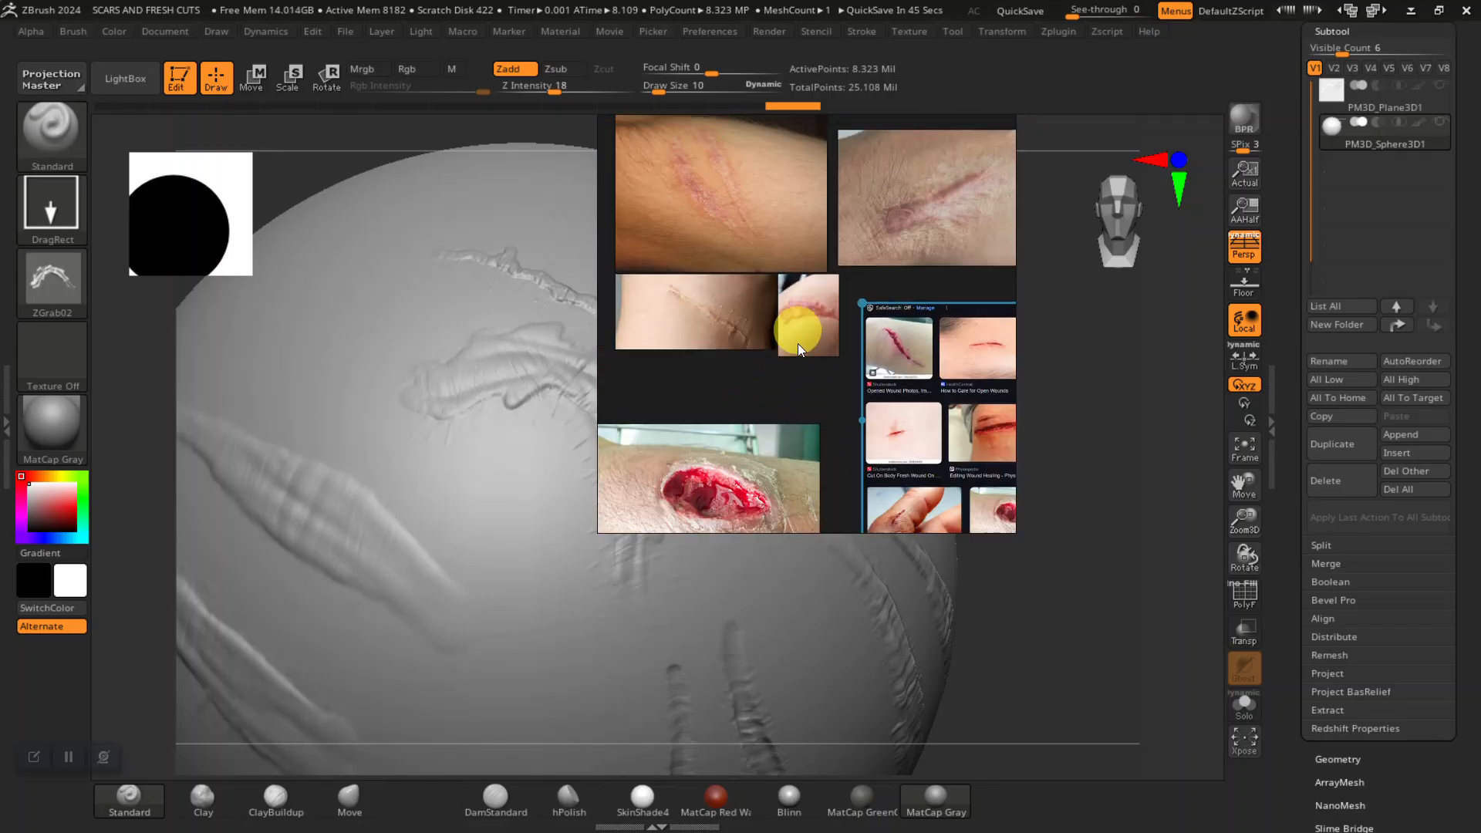
Step: Examine the fresh wound photos on the reference board, including the parallel incised cuts and the Colourbox wound close-up
middle_click_drag(794, 340, 803, 392)
middle_click_drag(928, 370, 806, 318)
middle_click_drag(843, 417, 728, 373)
scroll(839, 346, "up", 6)
scroll(793, 408, "up", 8)
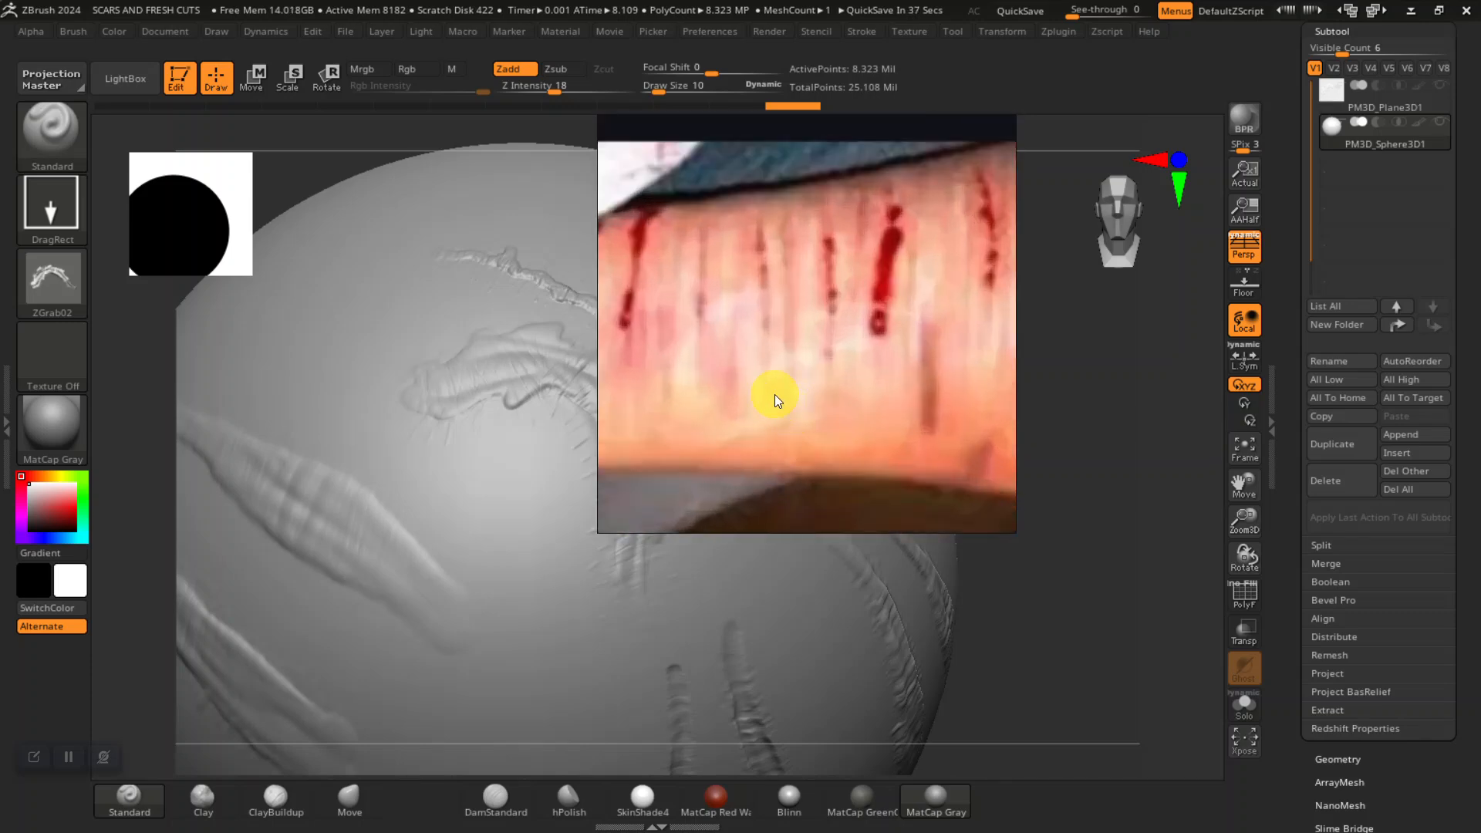
scroll(764, 359, "down", 10)
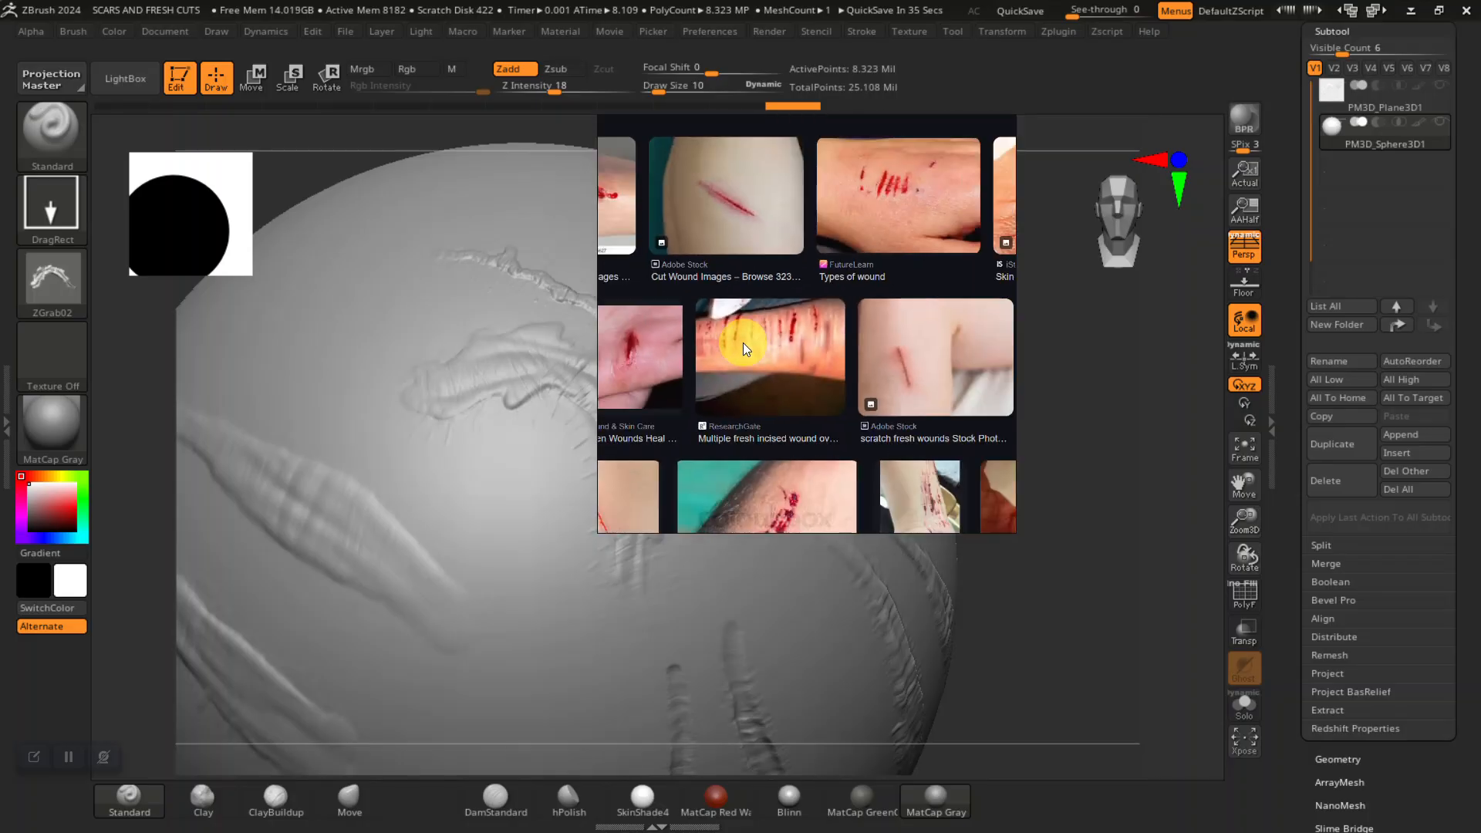
middle_click_drag(748, 362, 692, 358)
scroll(895, 387, "up", 8)
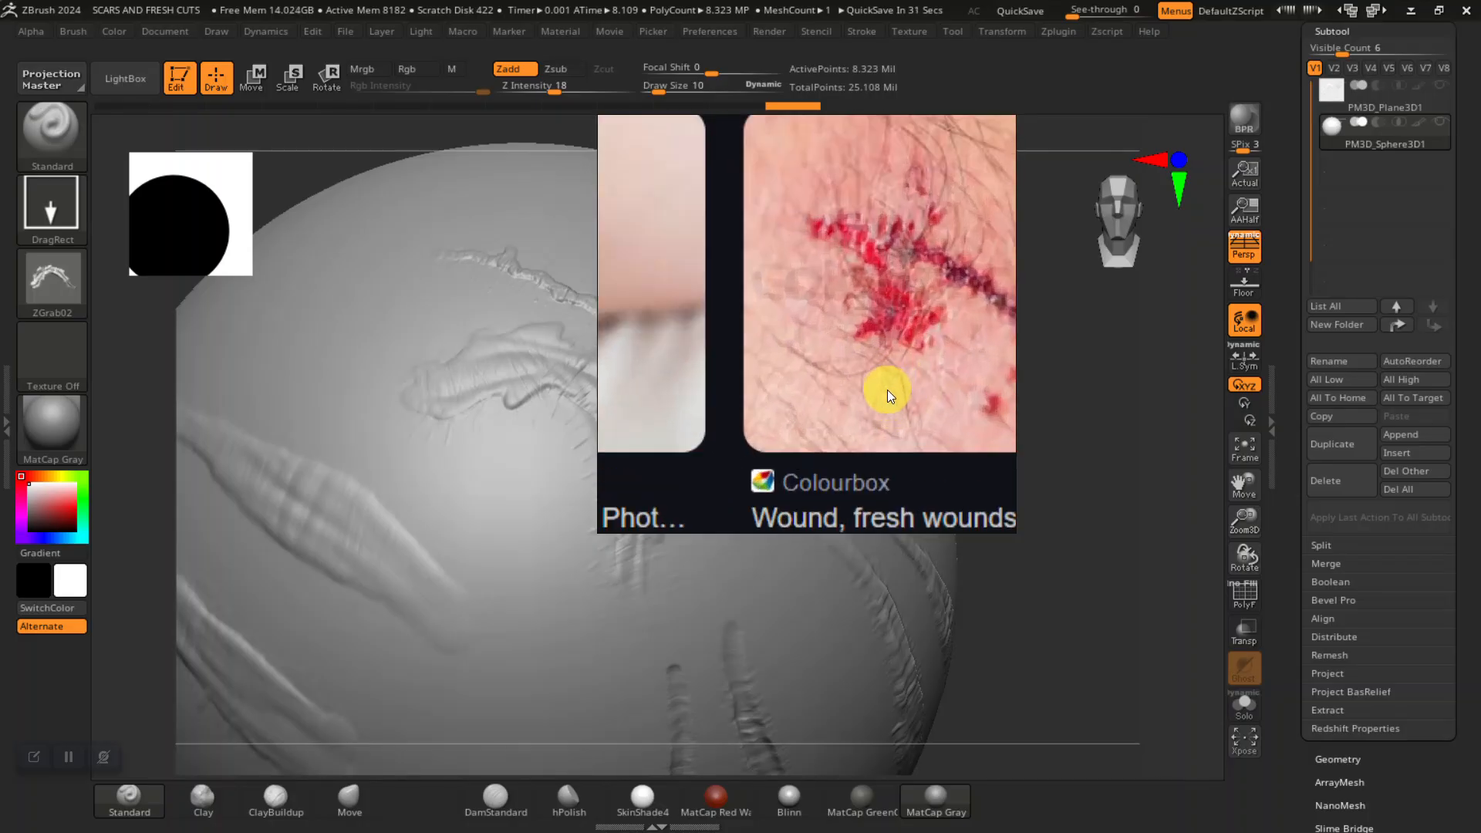
middle_click_drag(879, 375, 702, 385)
middle_click_drag(808, 350, 852, 359)
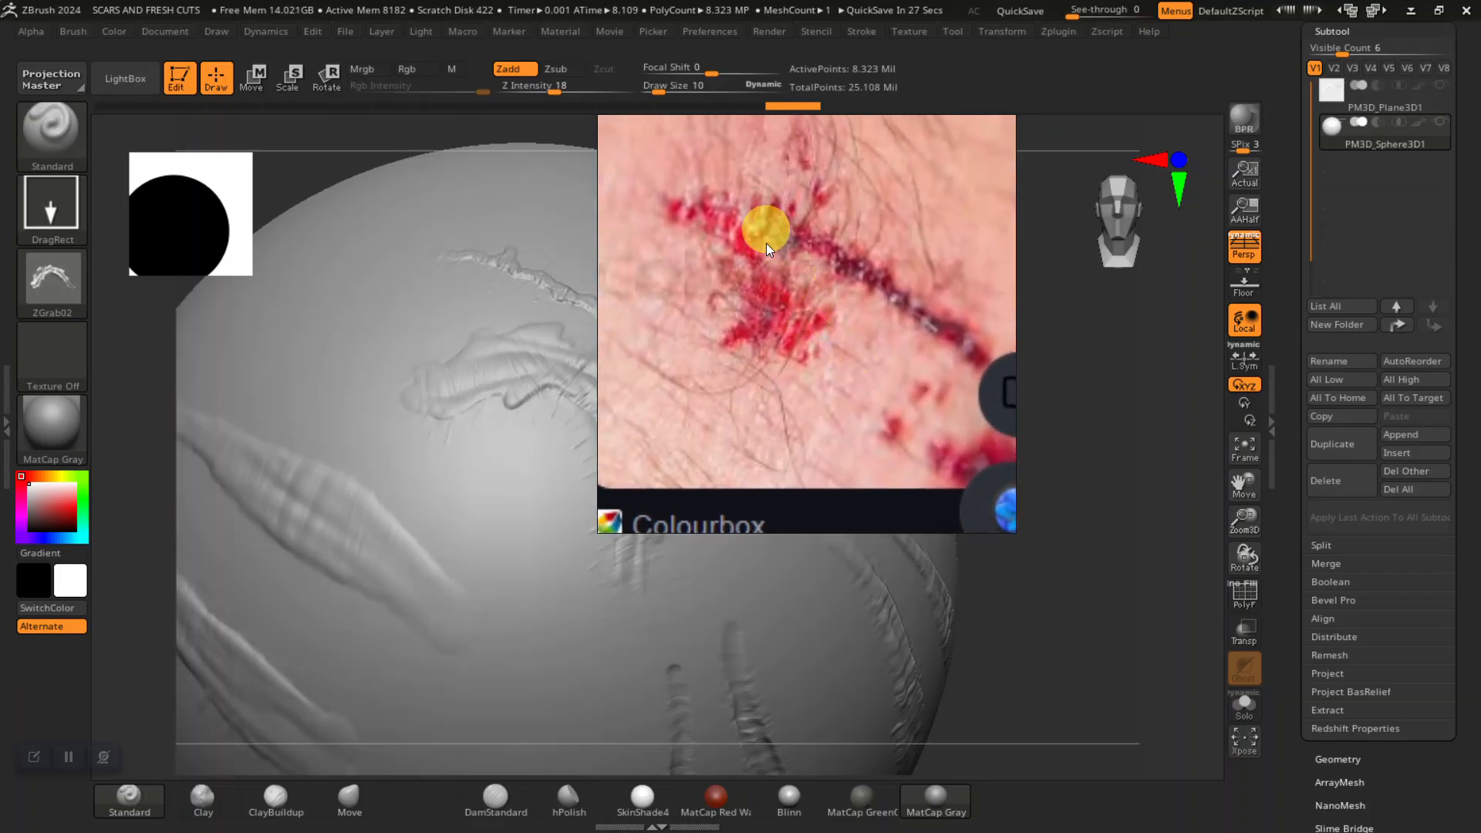
scroll(831, 316, "down", 8)
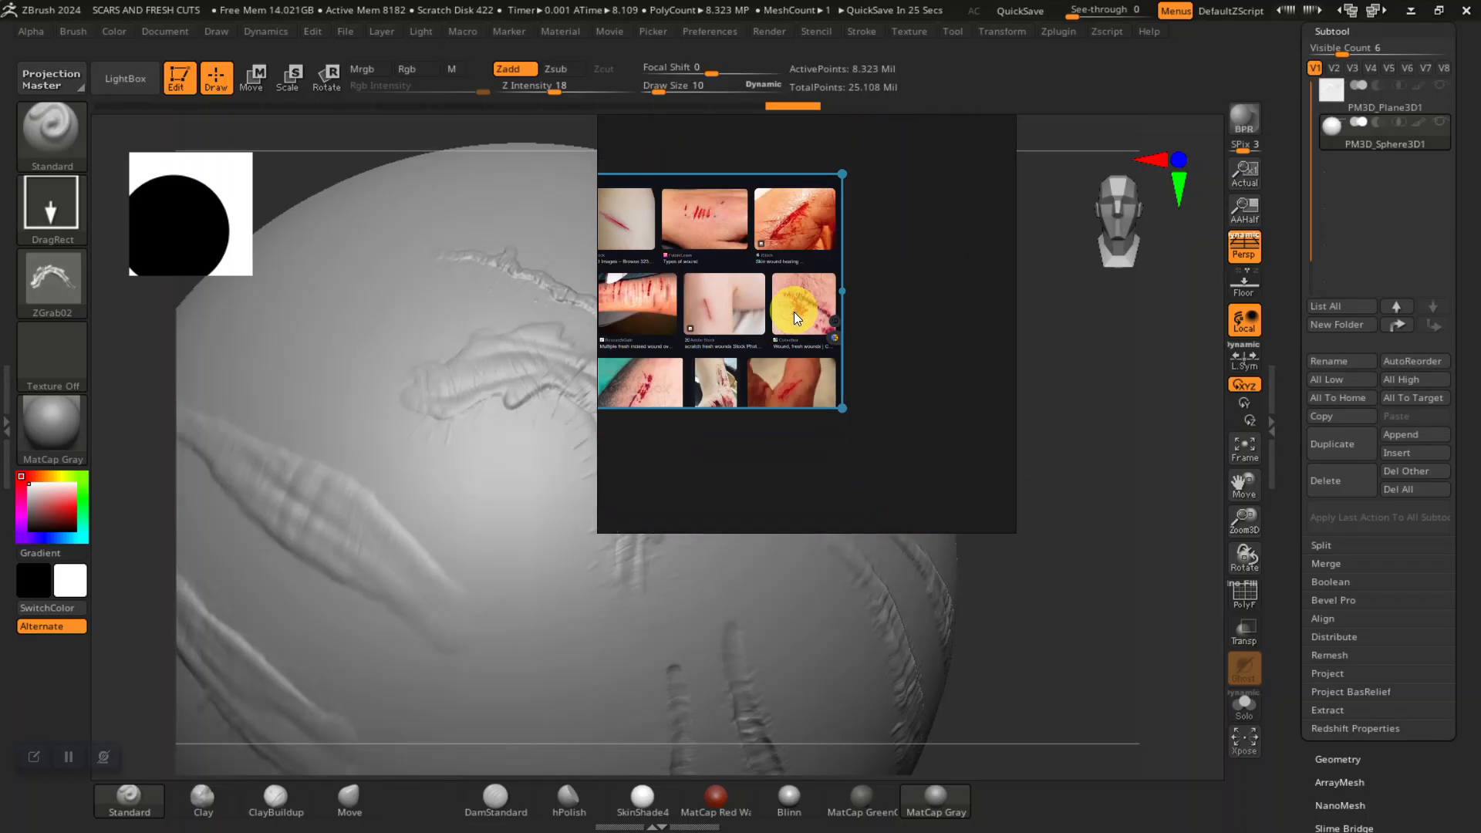
Step: Move the reference board clear of the sphere and review the stamped scars from another angle
middle_click_drag(768, 316, 777, 346)
right_click_drag(822, 392, 1035, 335)
left_click_drag(1041, 479, 1104, 548, "shift")
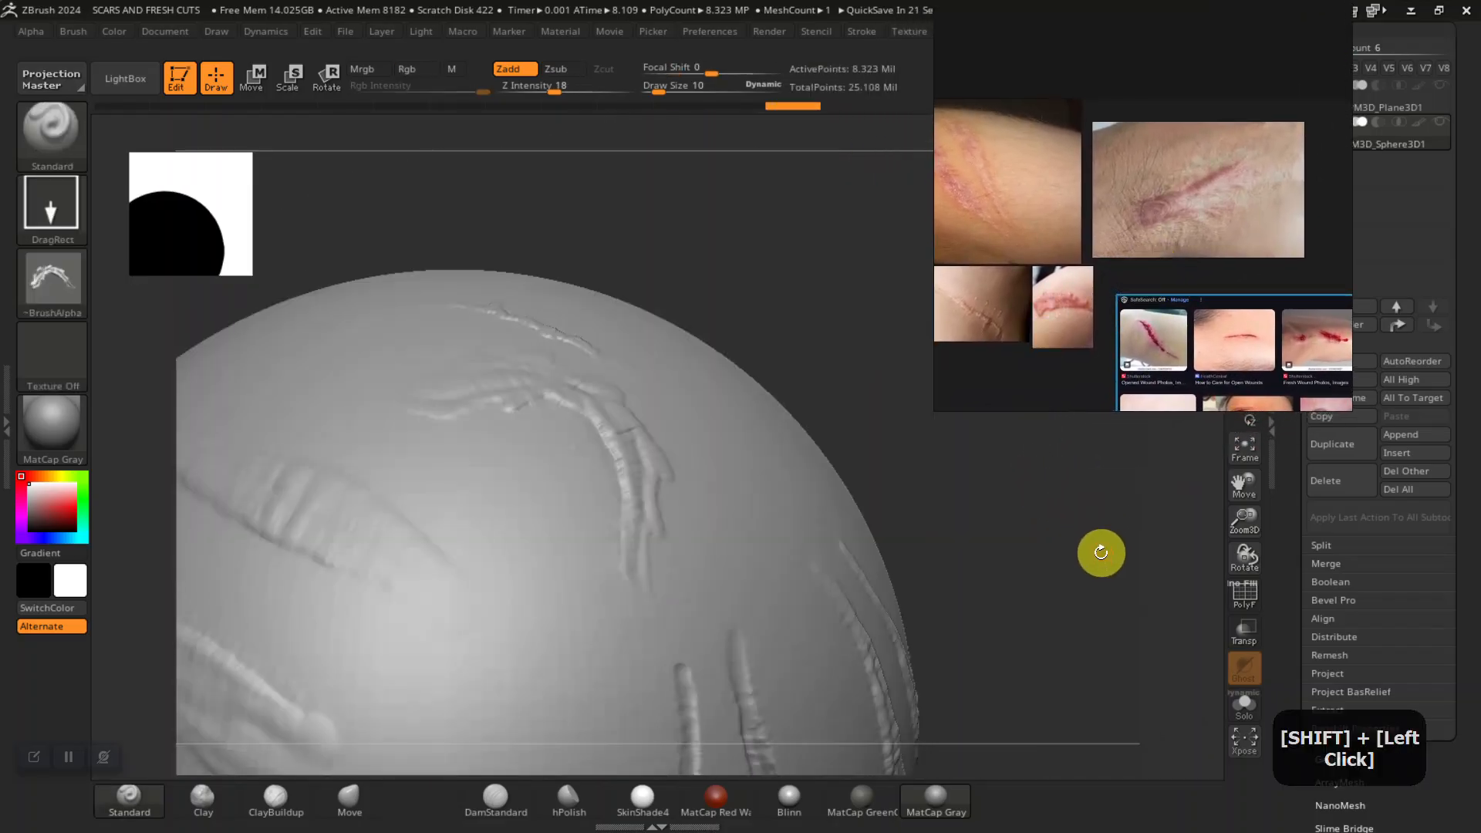